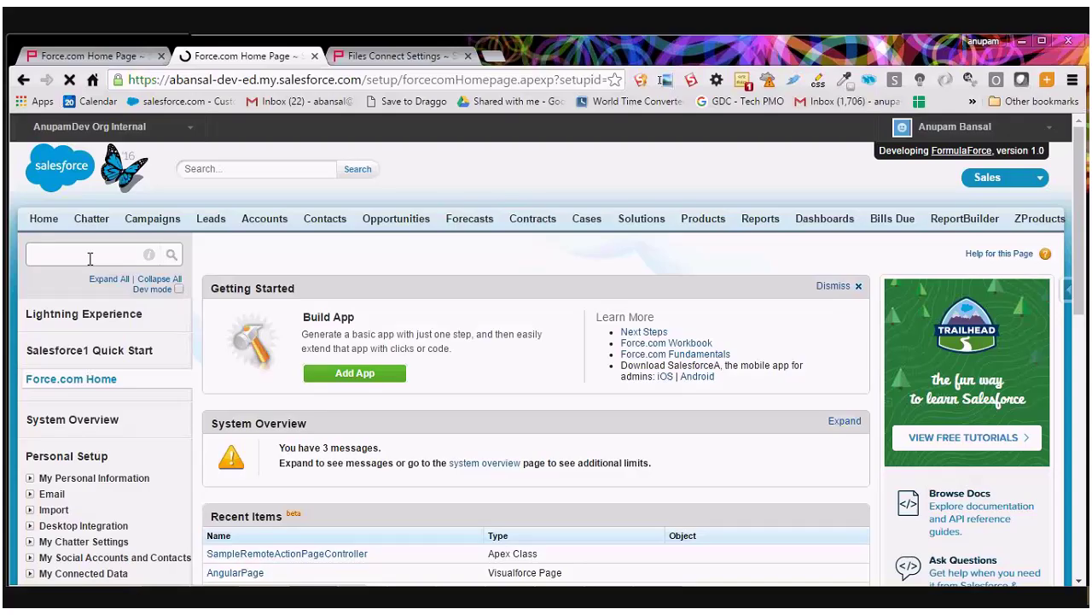
Find Files Connect in Setup Quick Find and open its settings page in a new tab.
{"action": "left_click", "coordinate": [90, 258]}
{"action": "type", "text": "Files Ci"}
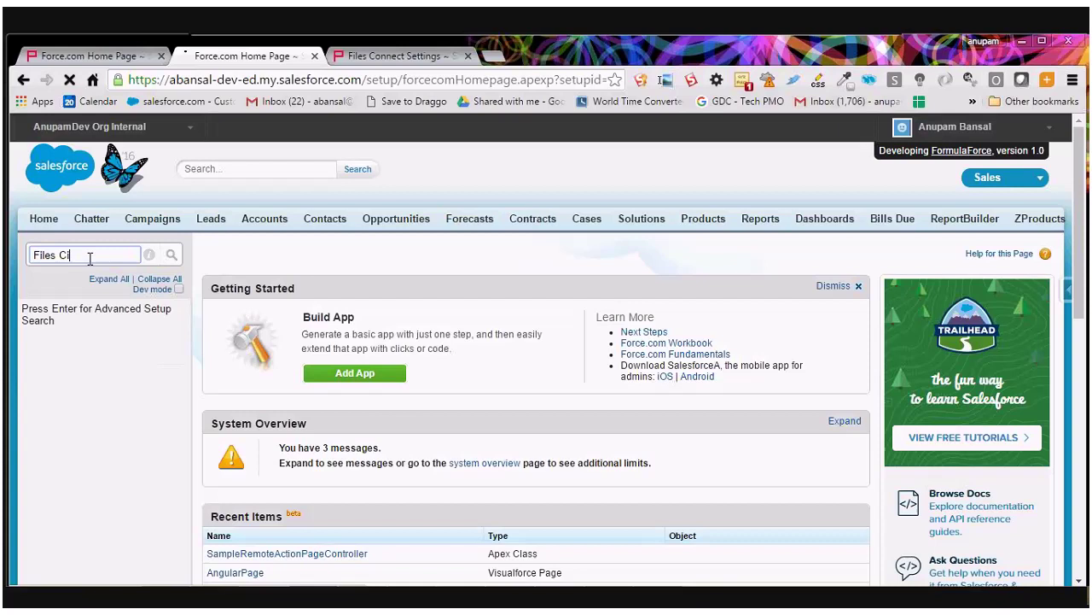
{"action": "key", "text": "BackSpace"}
{"action": "type", "text": "o"}
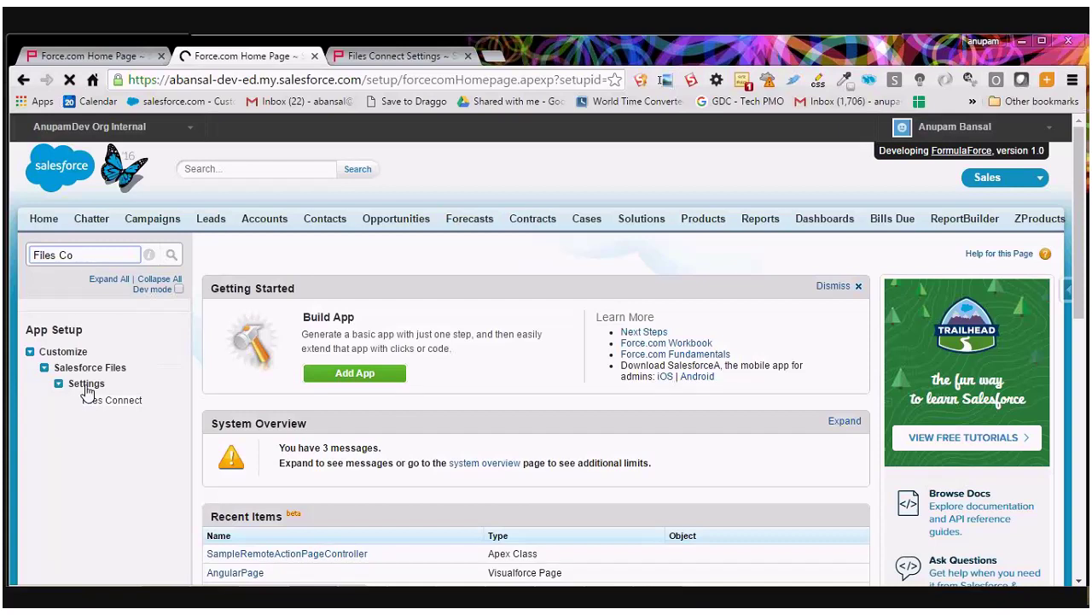
{"action": "right_click", "coordinate": [94, 406]}
{"action": "left_click", "coordinate": [163, 123]}
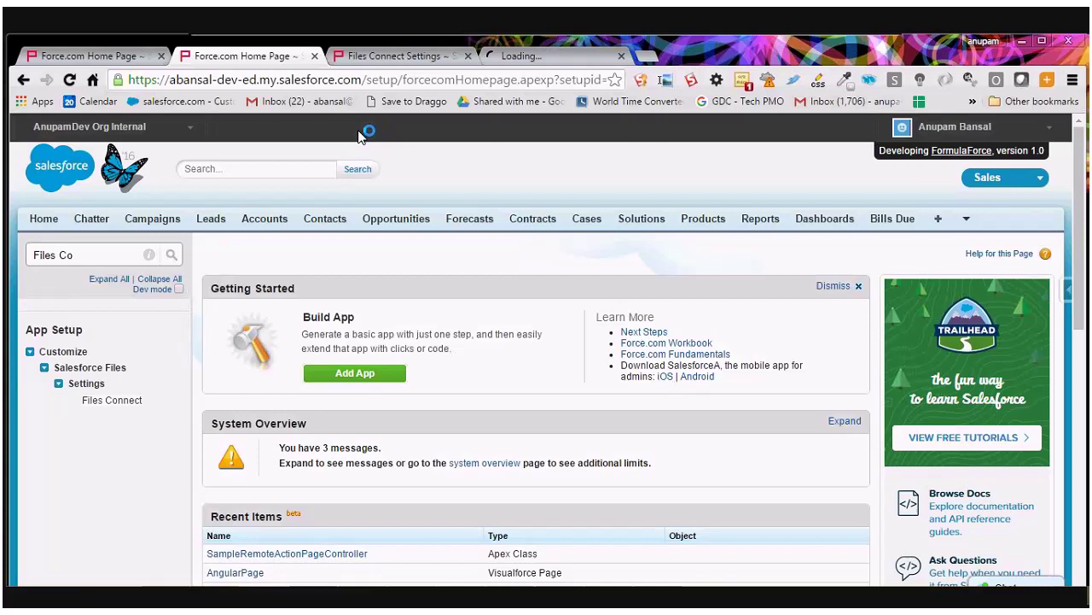
{"action": "left_click", "coordinate": [533, 60]}
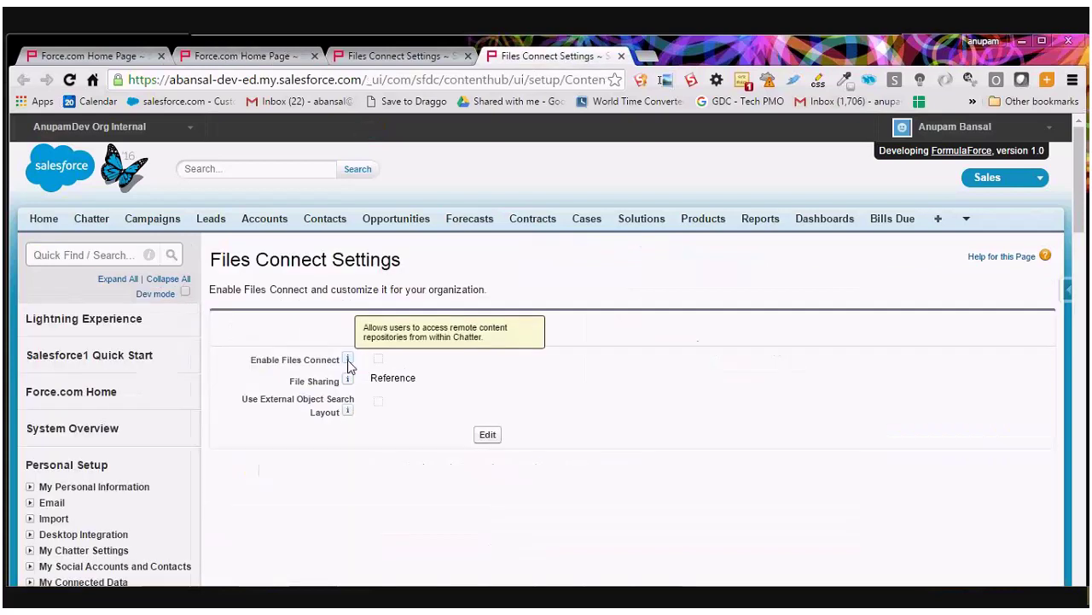
Enable Files Connect with Reference file sharing and the external object search layout, then save.
{"action": "left_click", "coordinate": [488, 329]}
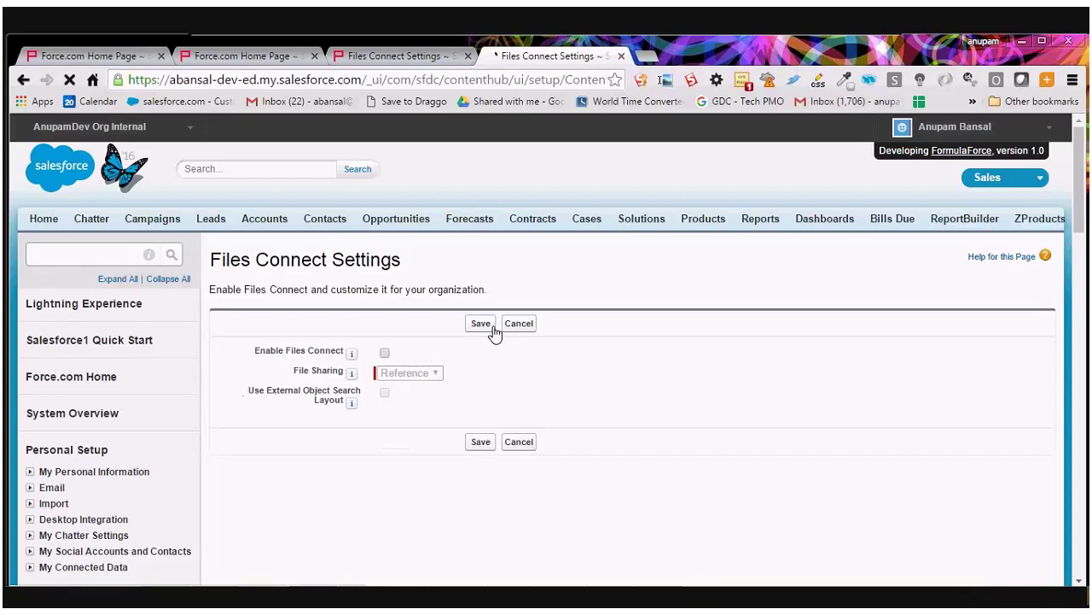
{"action": "left_click", "coordinate": [384, 351]}
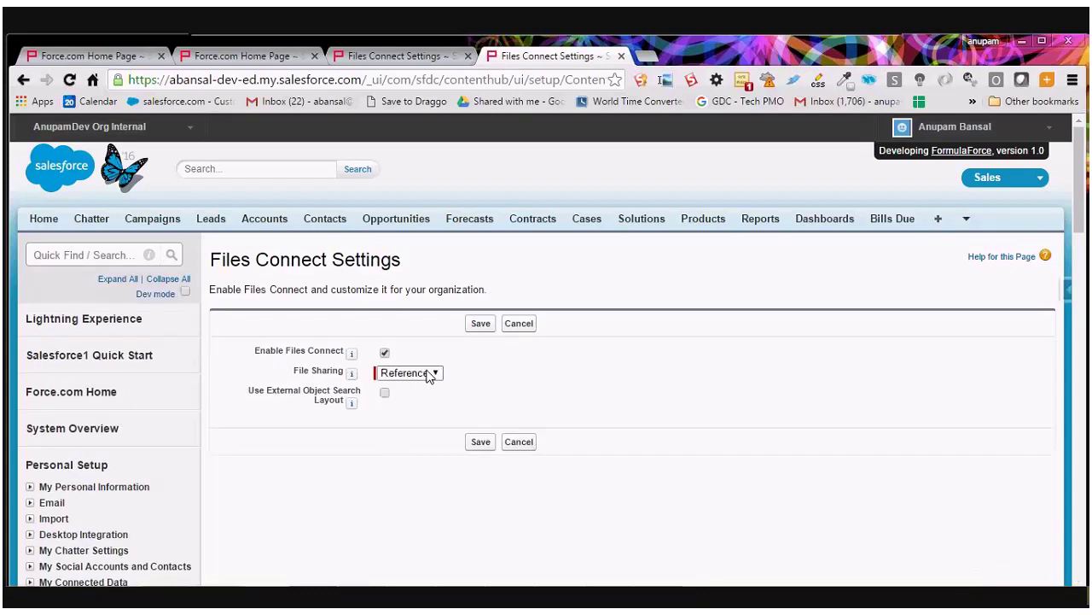
{"action": "left_click", "coordinate": [401, 377]}
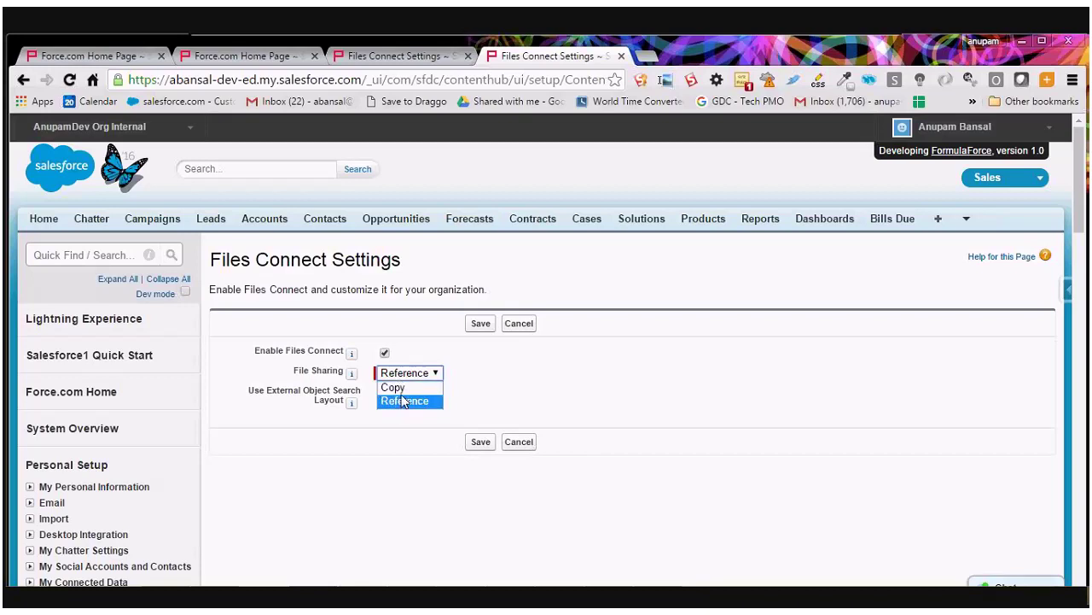
{"action": "left_click", "coordinate": [403, 389]}
{"action": "left_click", "coordinate": [405, 374]}
{"action": "left_click", "coordinate": [413, 401]}
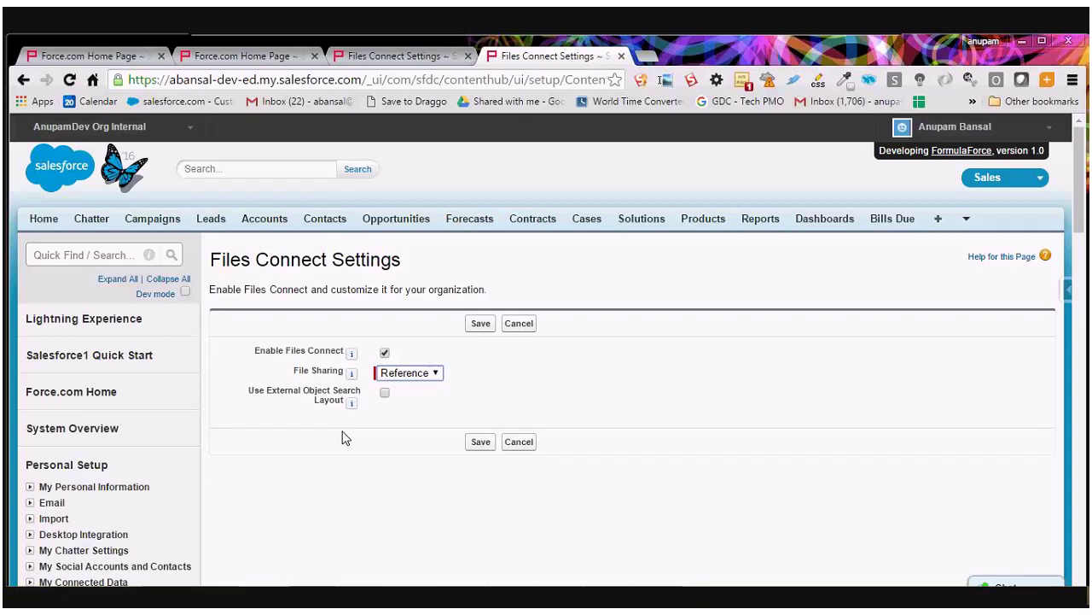
{"action": "left_click", "coordinate": [385, 394]}
{"action": "left_click", "coordinate": [481, 324]}
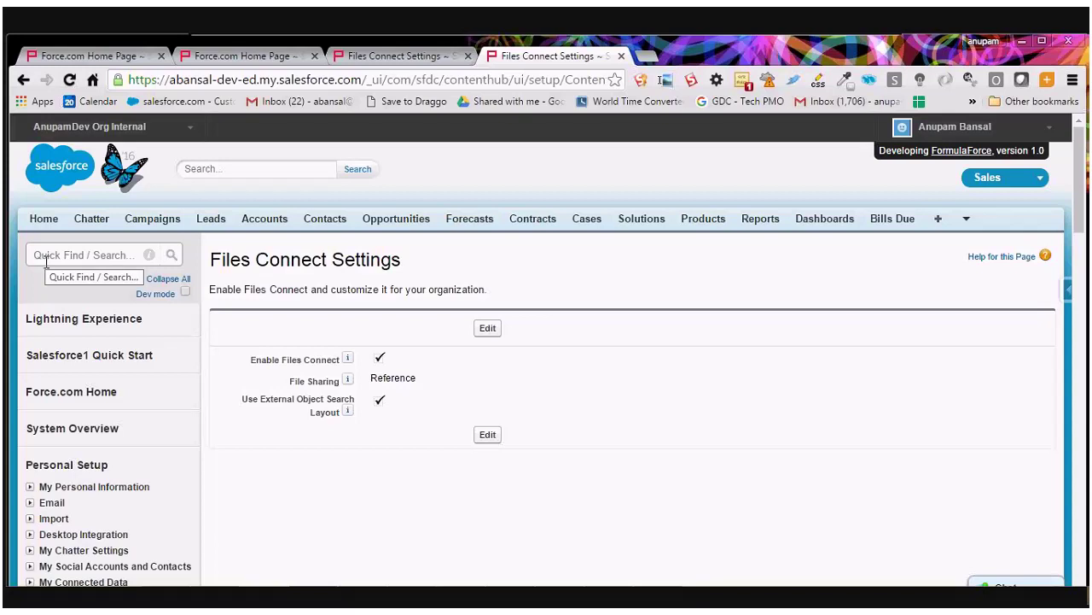
Find Permission Sets in Setup Quick Find and open it in a new tab.
{"action": "left_click", "coordinate": [46, 262]}
{"action": "type", "text": "Per"}
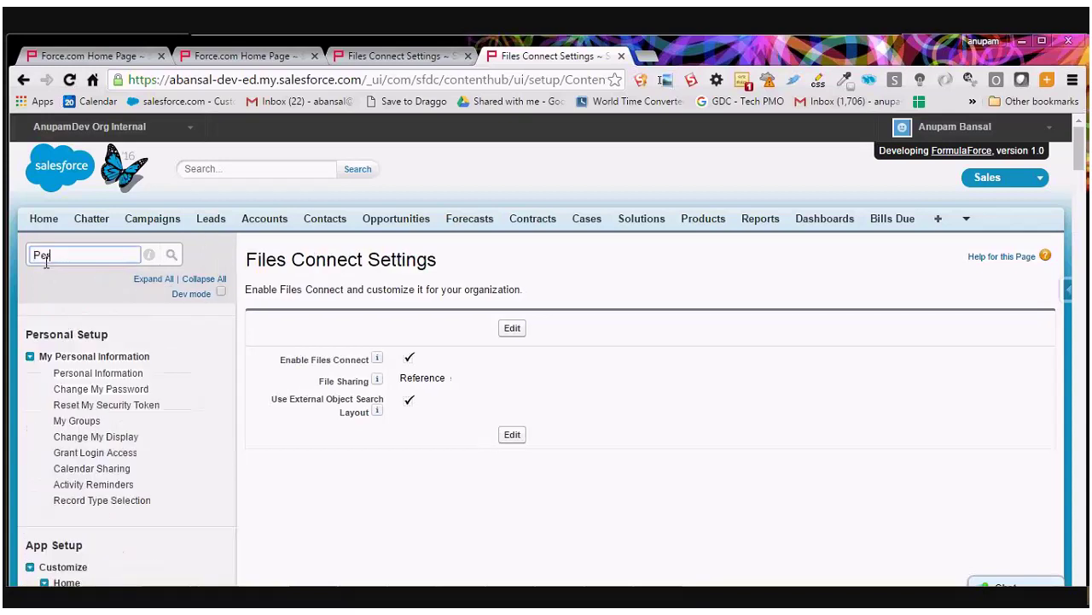
{"action": "type", "text": "miss"}
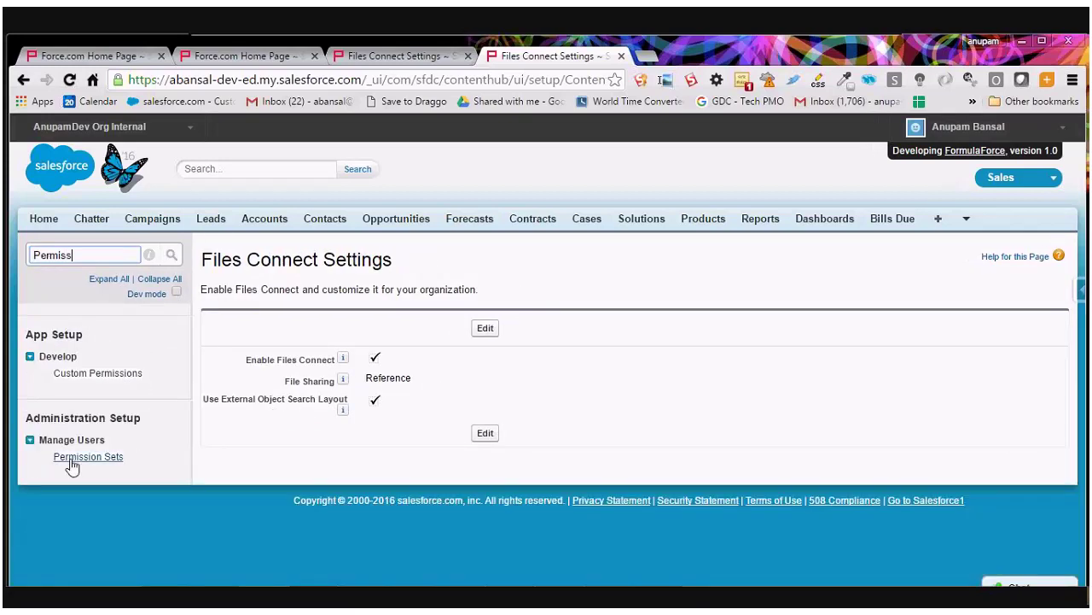
{"action": "right_click", "coordinate": [72, 461]}
{"action": "left_click", "coordinate": [176, 250]}
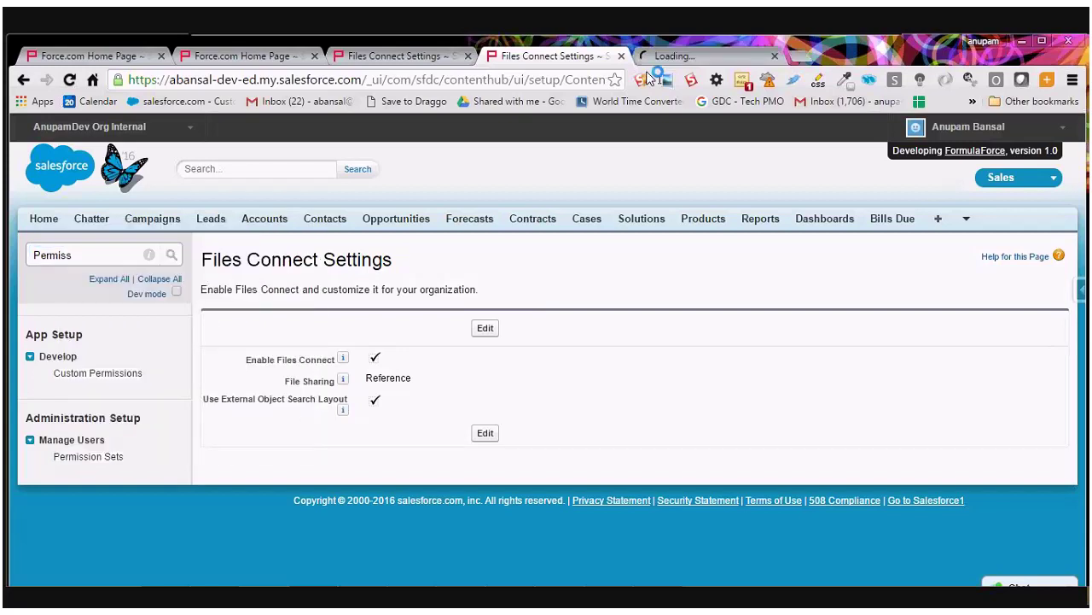
{"action": "left_click", "coordinate": [670, 56]}
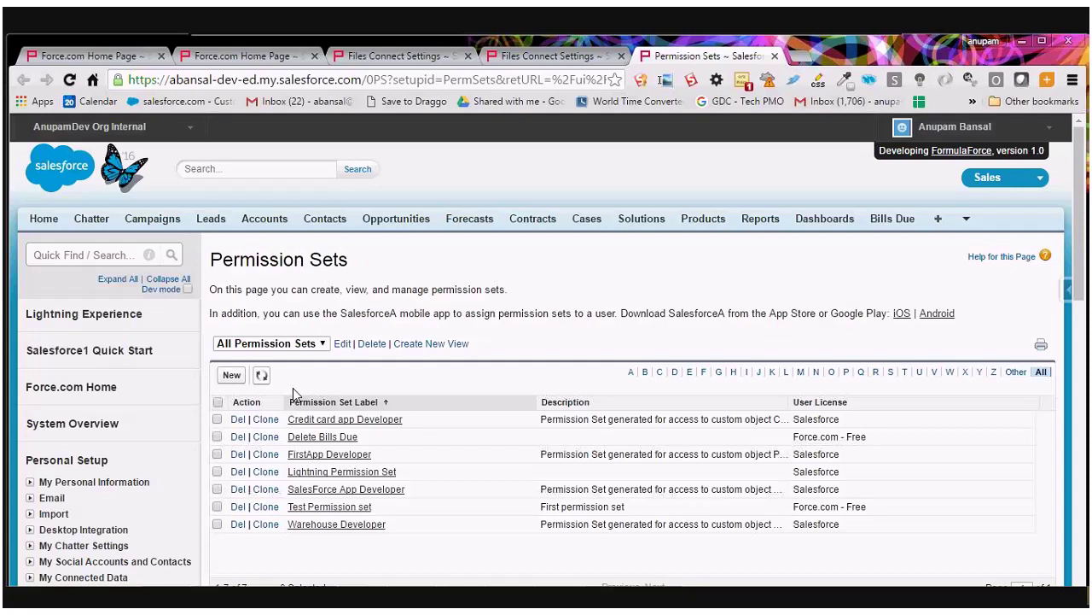
Create a new permission set labelled 'Files connect permission set' and save it.
{"action": "left_click", "coordinate": [229, 377]}
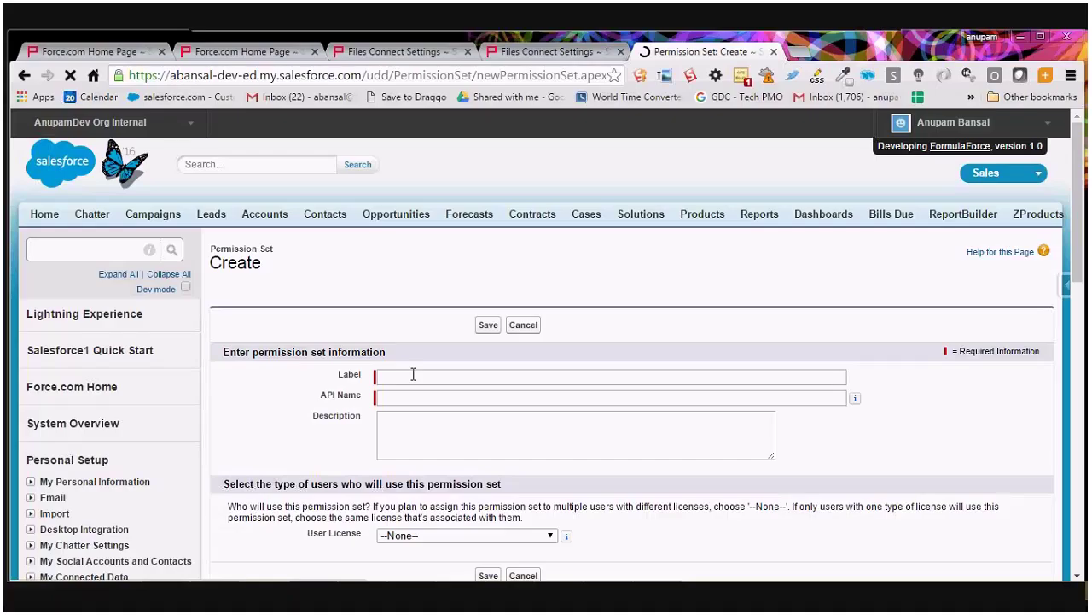
{"action": "left_click", "coordinate": [413, 373]}
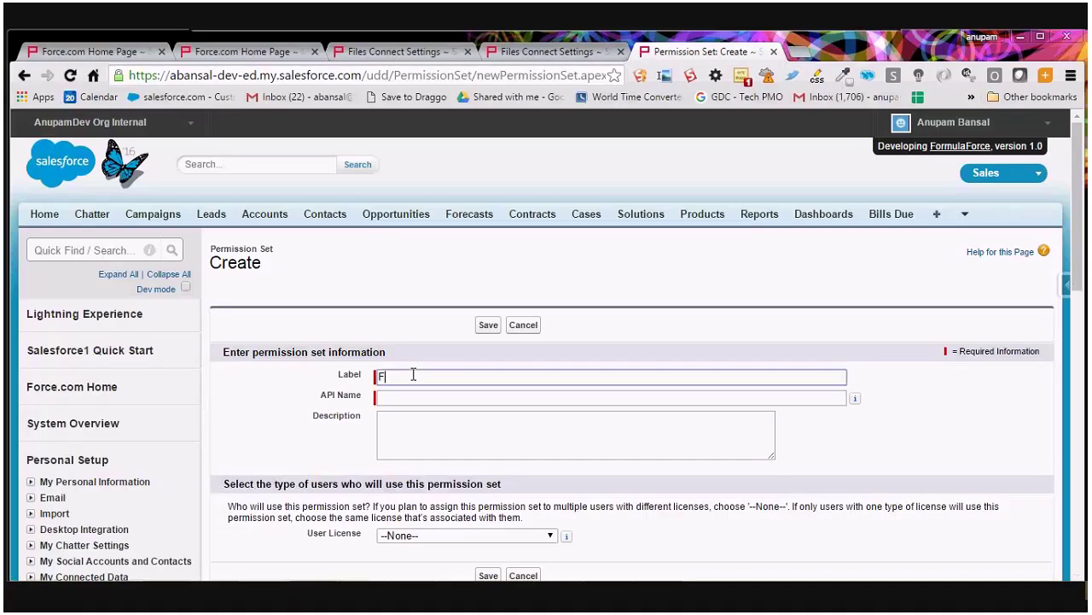
{"action": "type", "text": "F"}
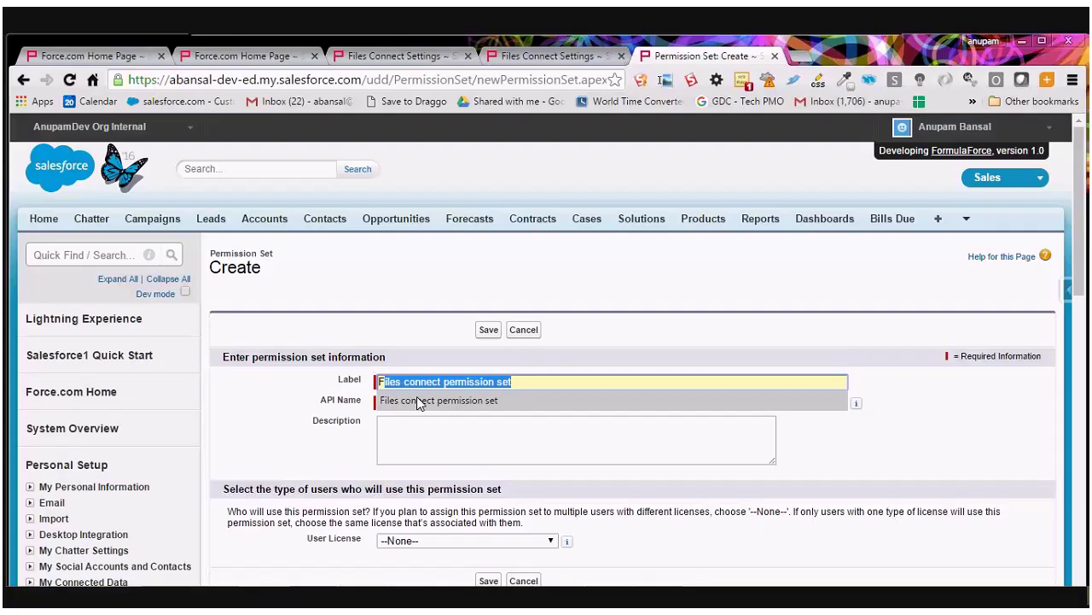
{"action": "left_click", "coordinate": [417, 398]}
{"action": "left_click", "coordinate": [408, 431]}
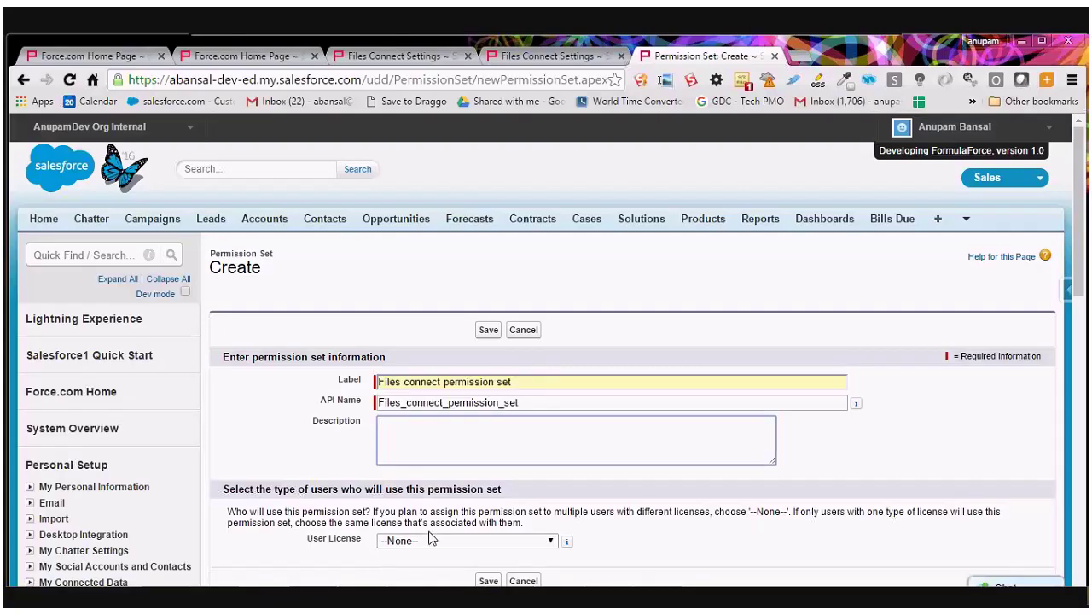
{"action": "left_click", "coordinate": [488, 331]}
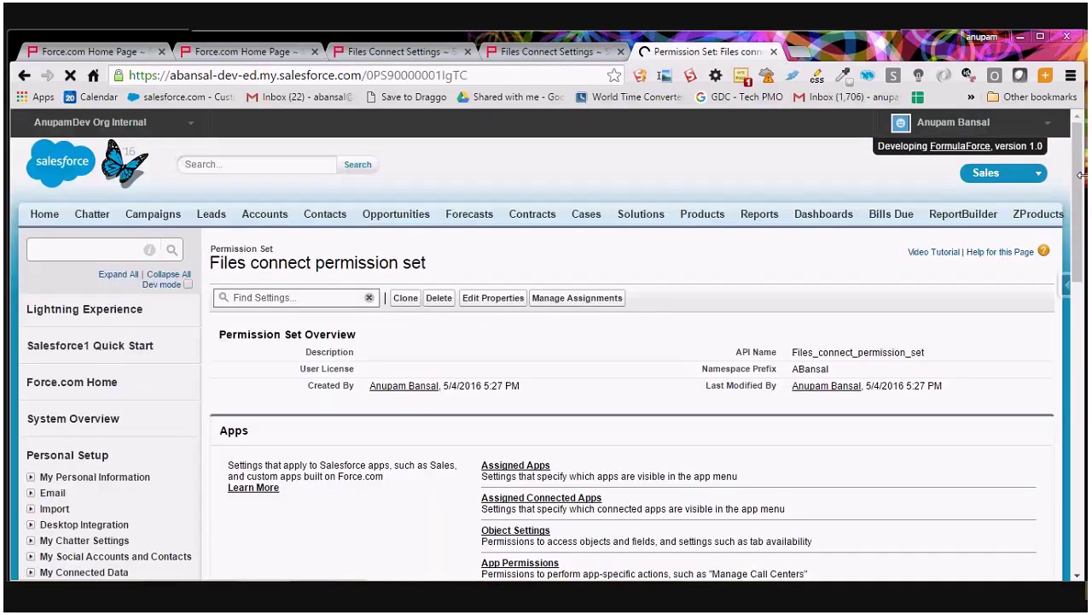
{"action": "scroll", "coordinate": [1081, 175], "scroll_direction": "down", "scroll_amount": 2}
Grant the Files Connect Cloud system permission, save, and open the set's Manage Assignments list.
{"action": "scroll", "coordinate": [1084, 242], "scroll_direction": "down", "scroll_amount": 5}
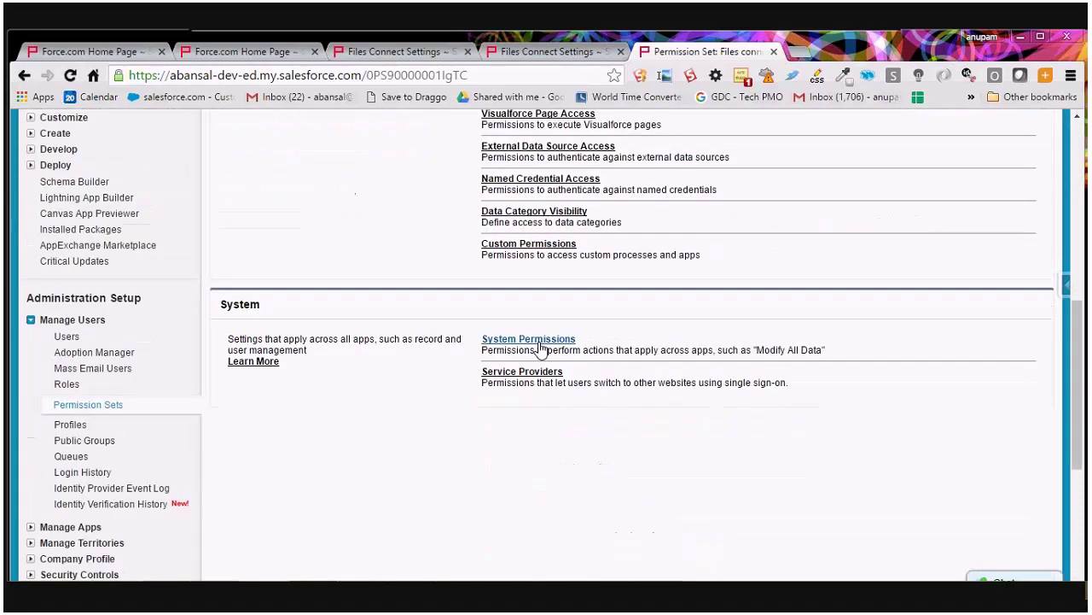
{"action": "left_click", "coordinate": [541, 341]}
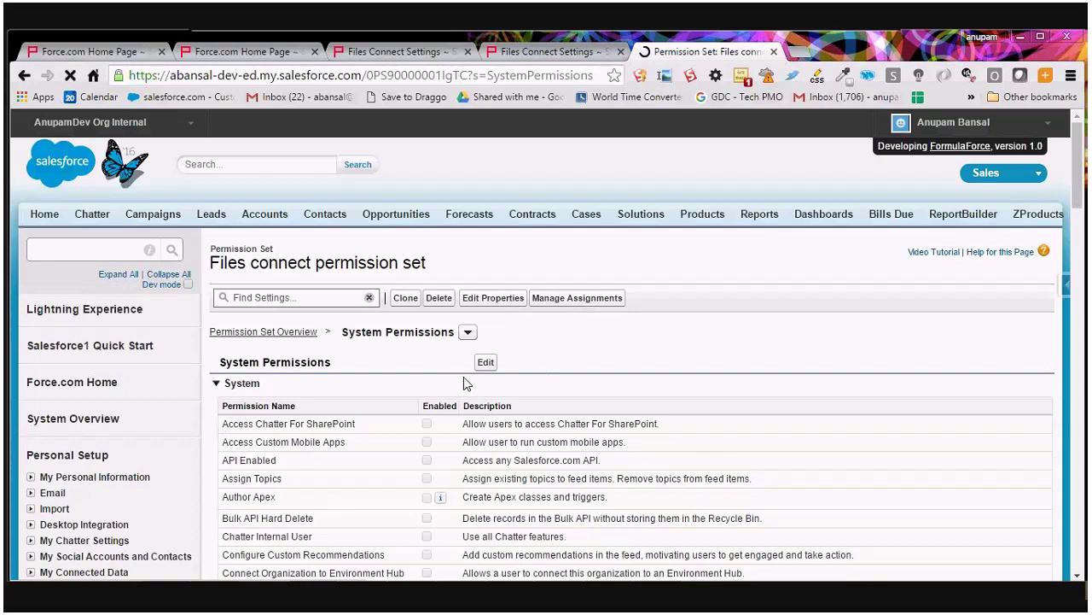
{"action": "left_click", "coordinate": [486, 363]}
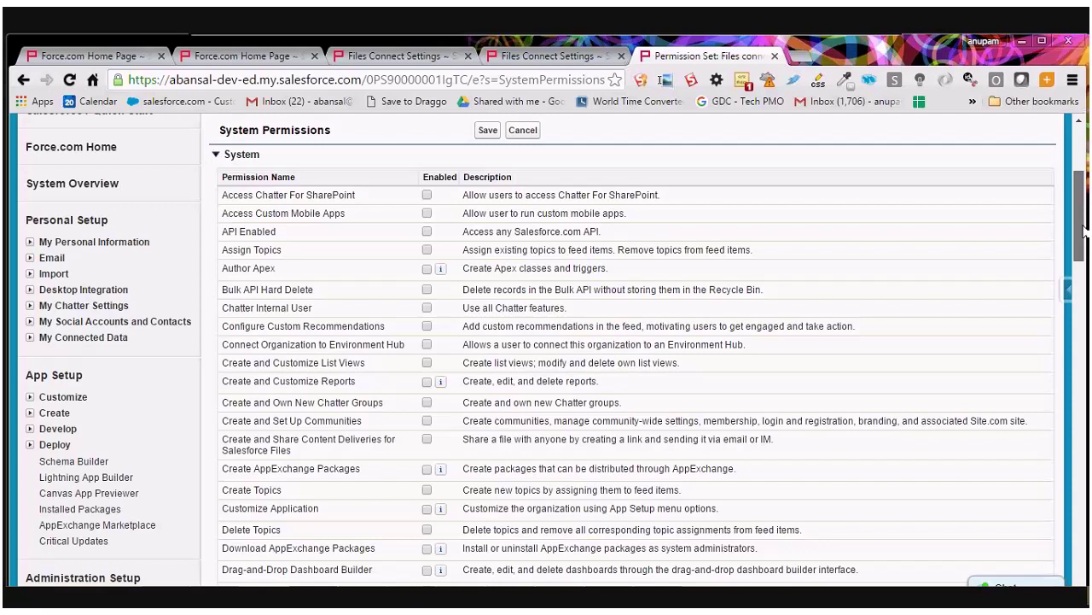
{"action": "scroll", "coordinate": [230, 480], "scroll_direction": "down", "scroll_amount": 3}
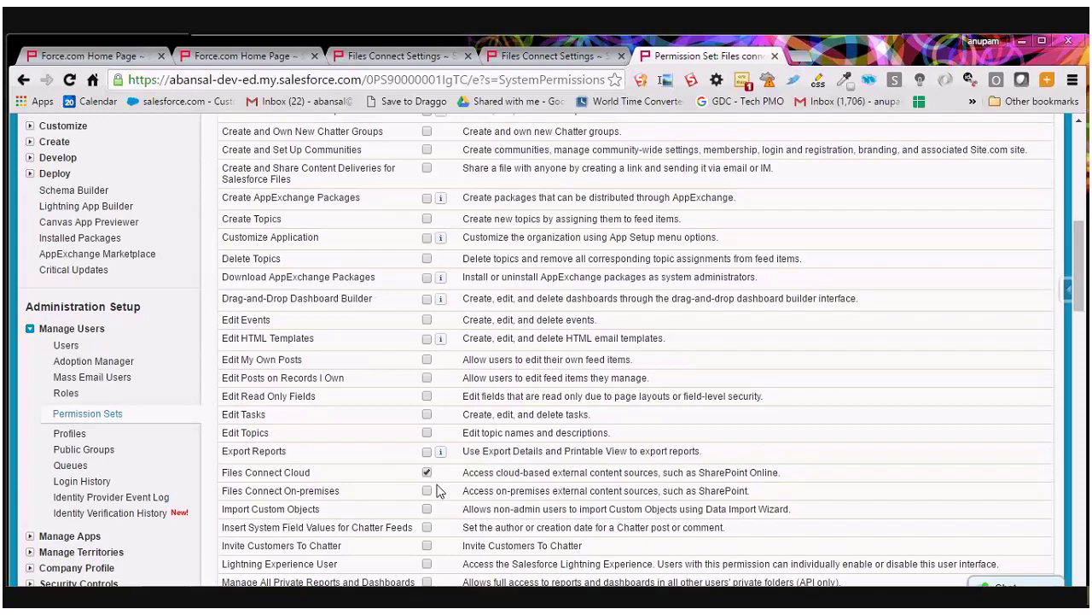
{"action": "left_click_drag", "start_coordinate": [1077, 278], "coordinate": [1077, 218]}
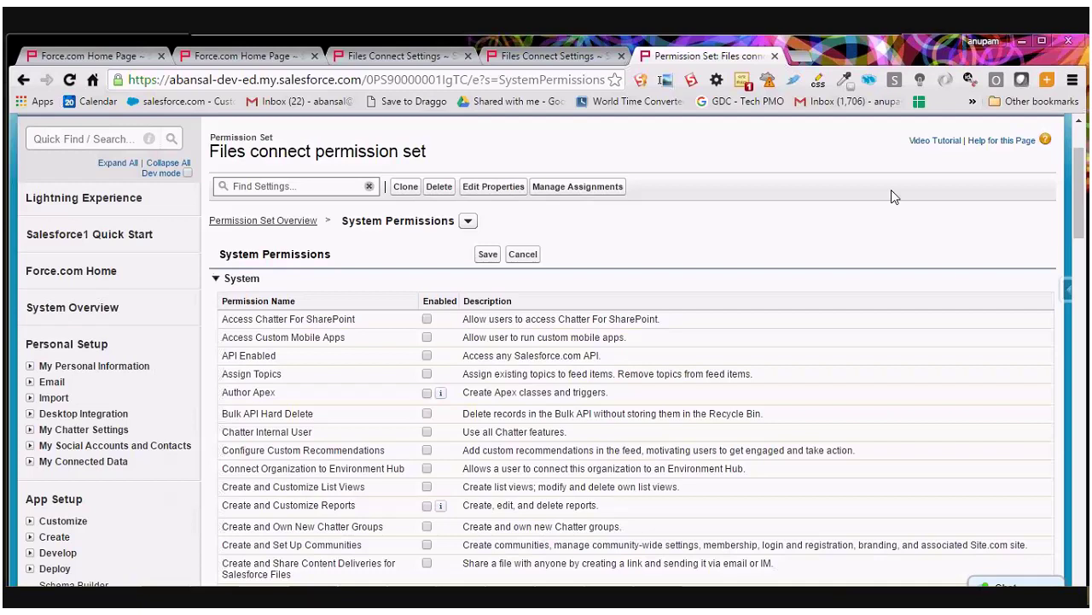
{"action": "left_click_drag", "start_coordinate": [1082, 220], "coordinate": [1083, 192]}
{"action": "left_click", "coordinate": [483, 336]}
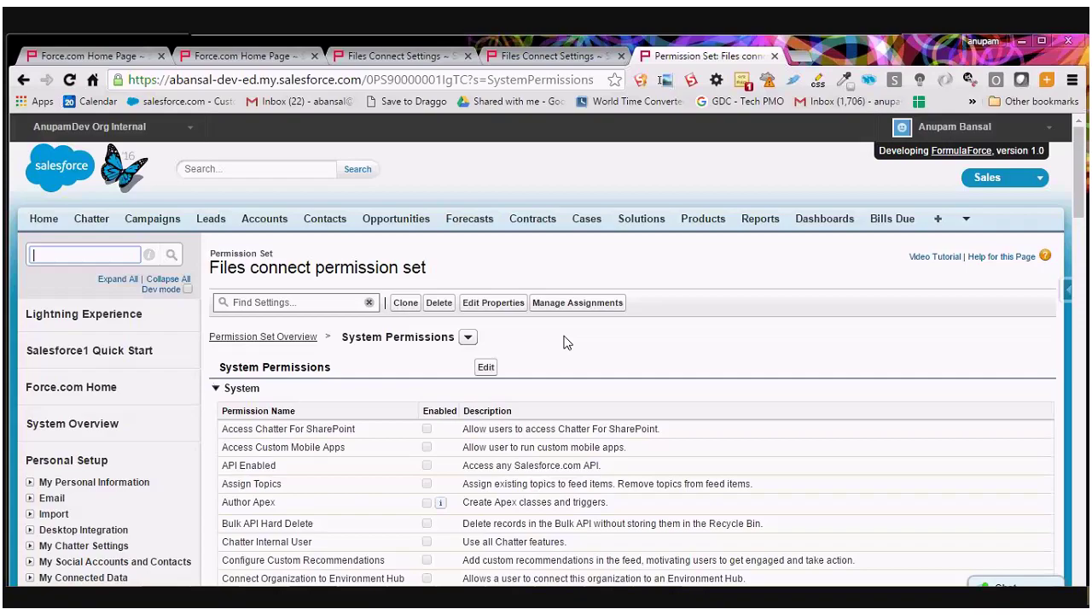
{"action": "left_click", "coordinate": [577, 302]}
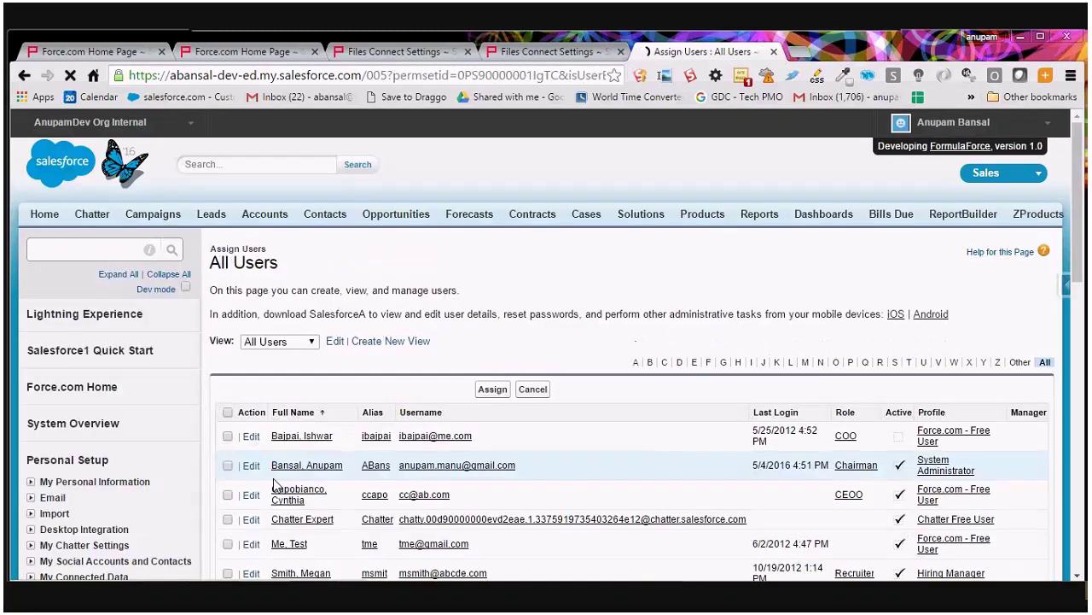
Assign the Files connect permission set to the System Administrator user and finish with Done.
{"action": "left_click", "coordinate": [227, 466]}
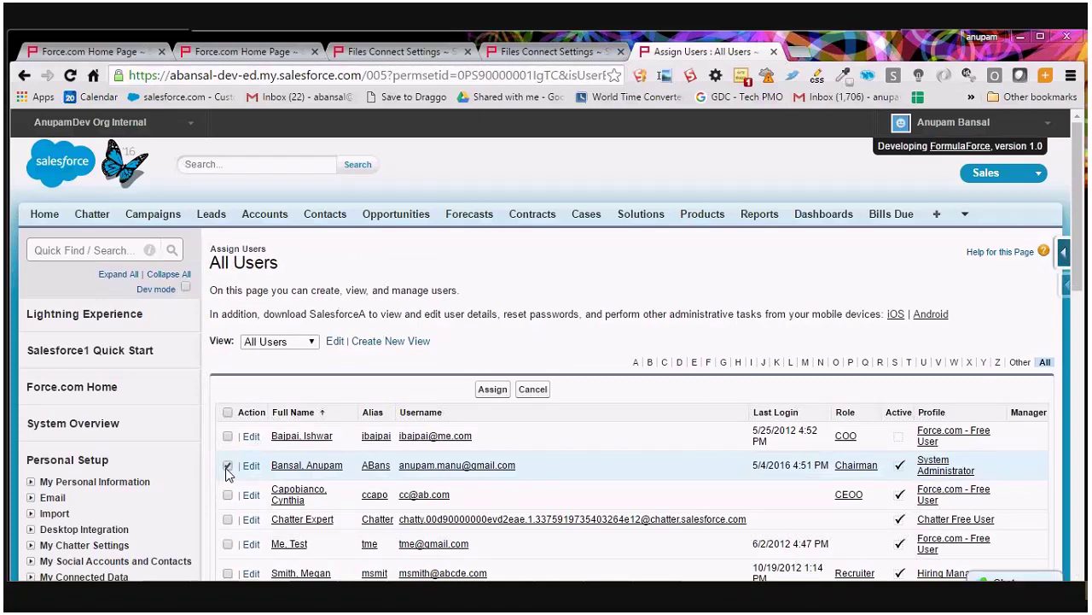
{"action": "left_click", "coordinate": [493, 389]}
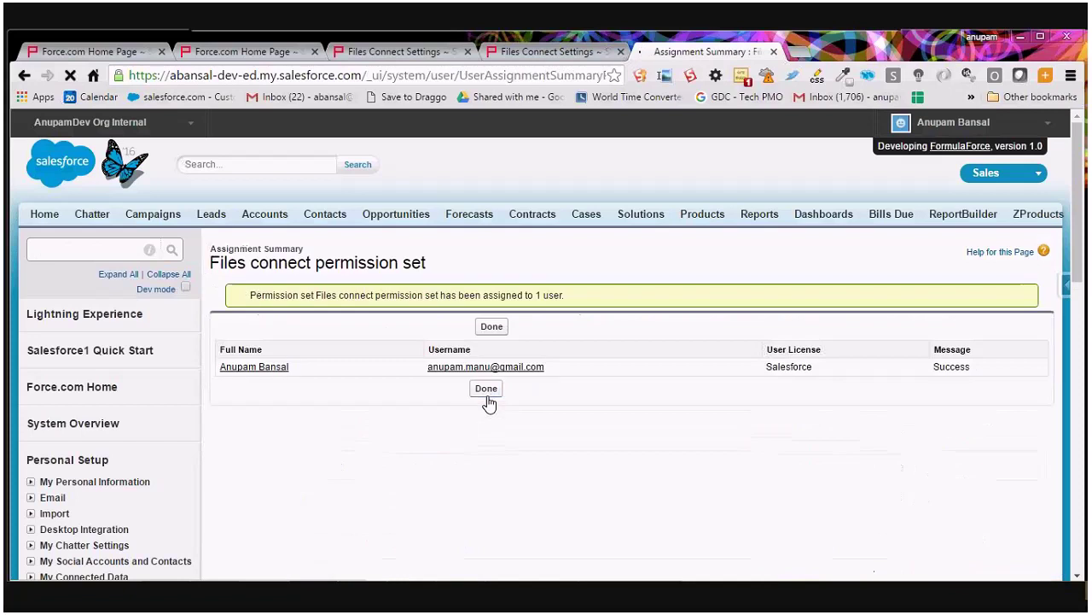
{"action": "left_click", "coordinate": [507, 330]}
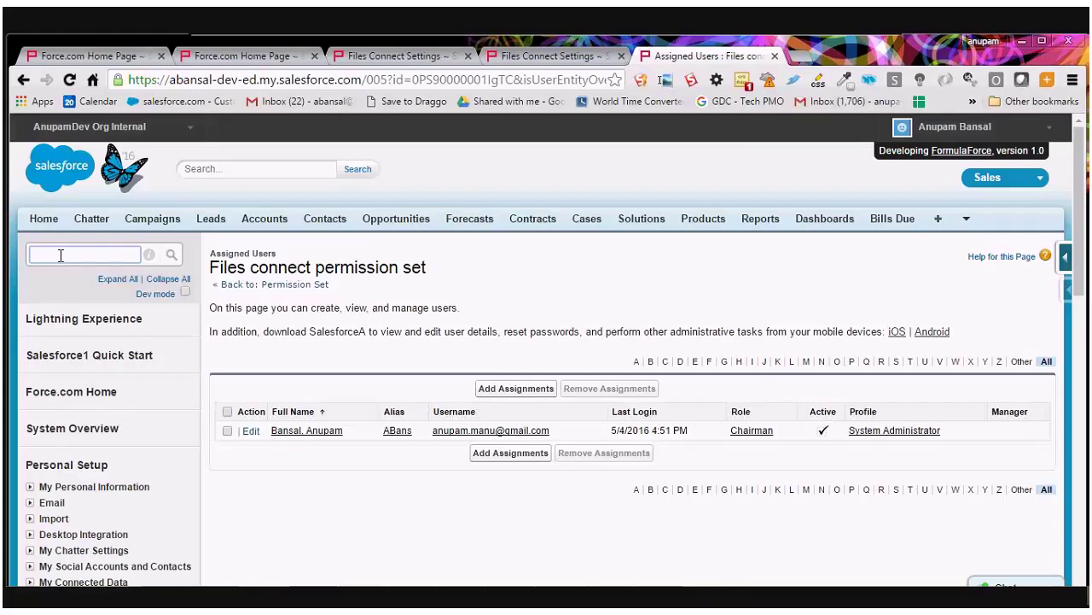
Open External Data Sources in a new tab, start a new data source, and Quick Find 'Auth'.
{"action": "type", "text": "Exter"}
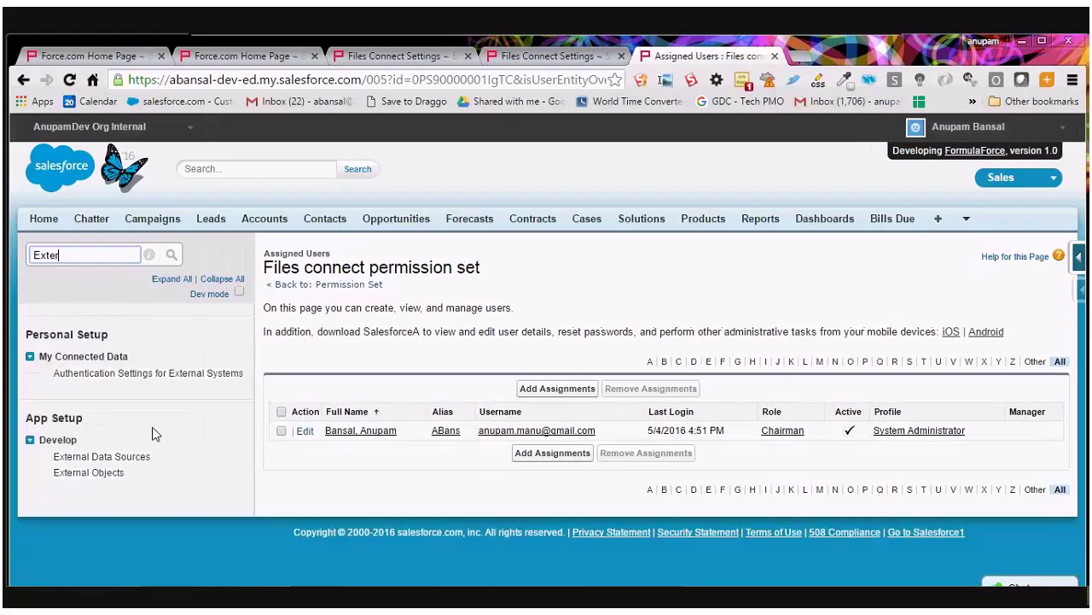
{"action": "right_click", "coordinate": [137, 456]}
{"action": "left_click", "coordinate": [183, 251]}
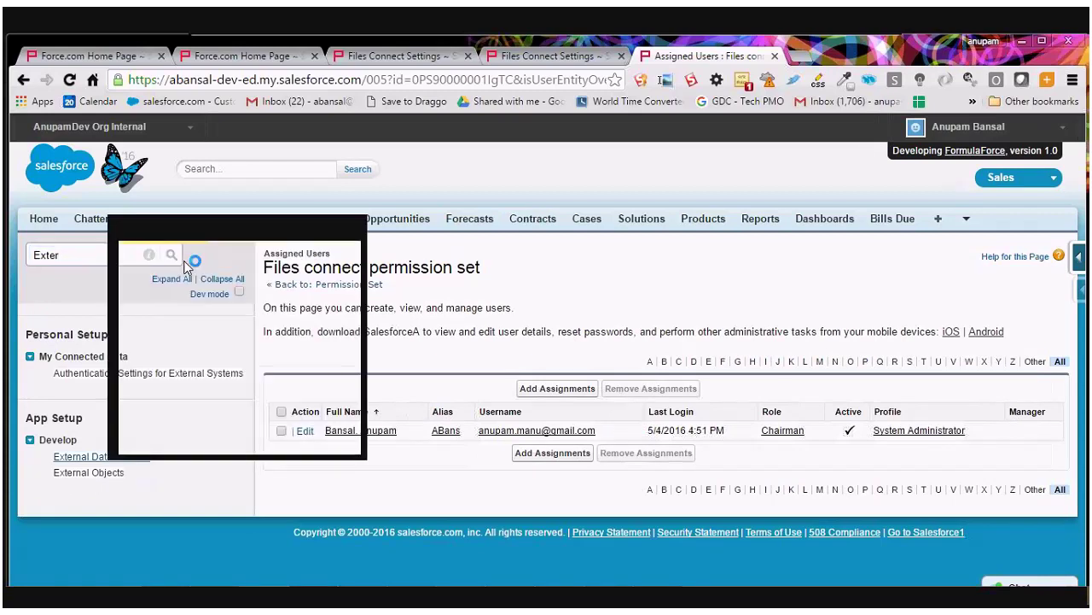
{"action": "left_click", "coordinate": [819, 56]}
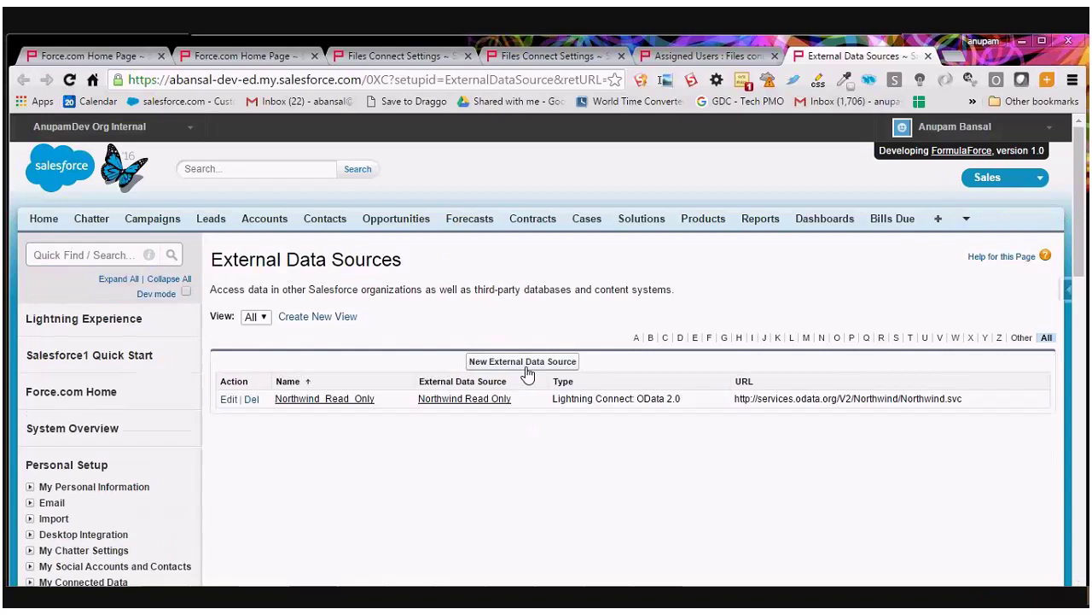
{"action": "left_click", "coordinate": [529, 367]}
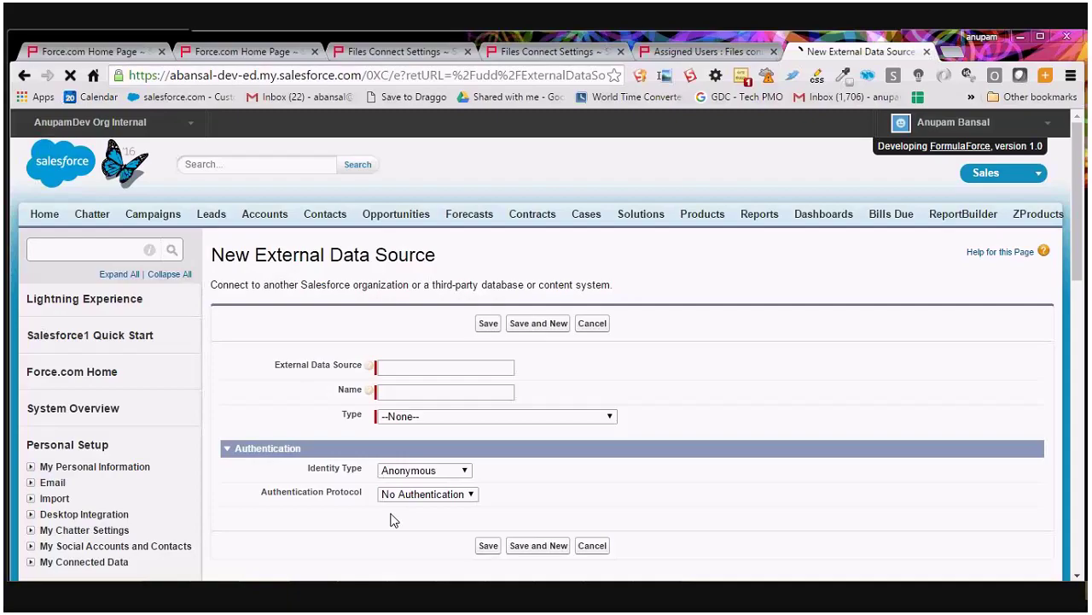
{"action": "left_click", "coordinate": [433, 417]}
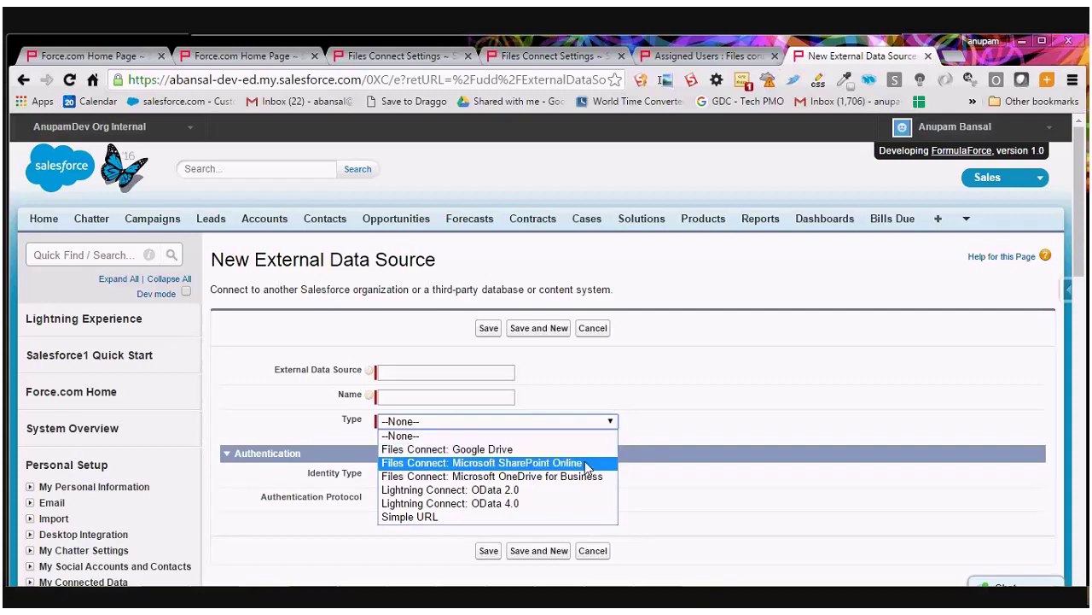
{"action": "left_click", "coordinate": [696, 427]}
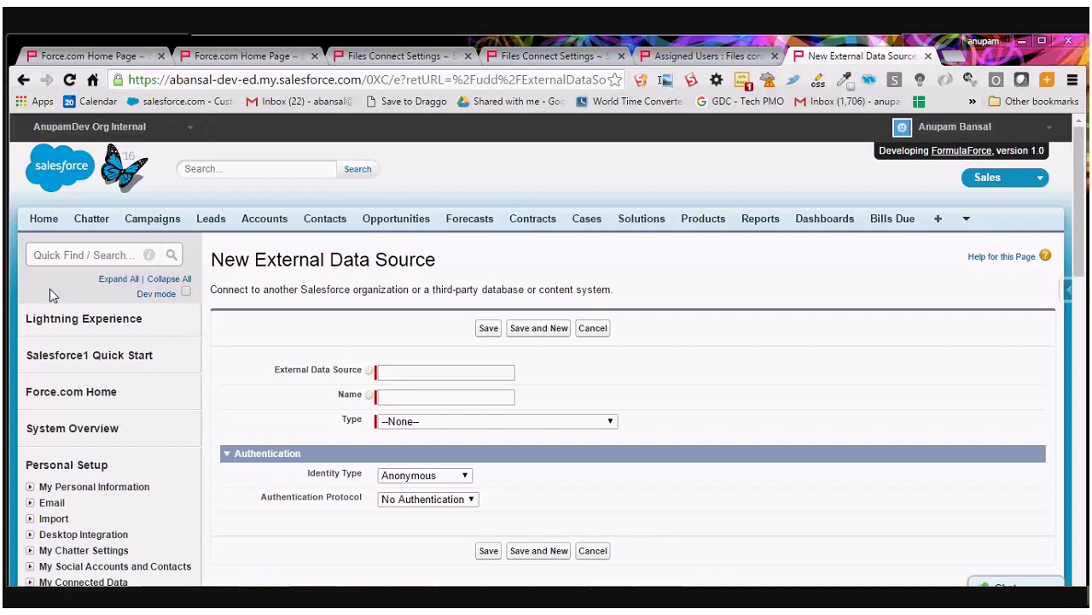
{"action": "left_click", "coordinate": [71, 260]}
{"action": "type", "text": "Auth"}
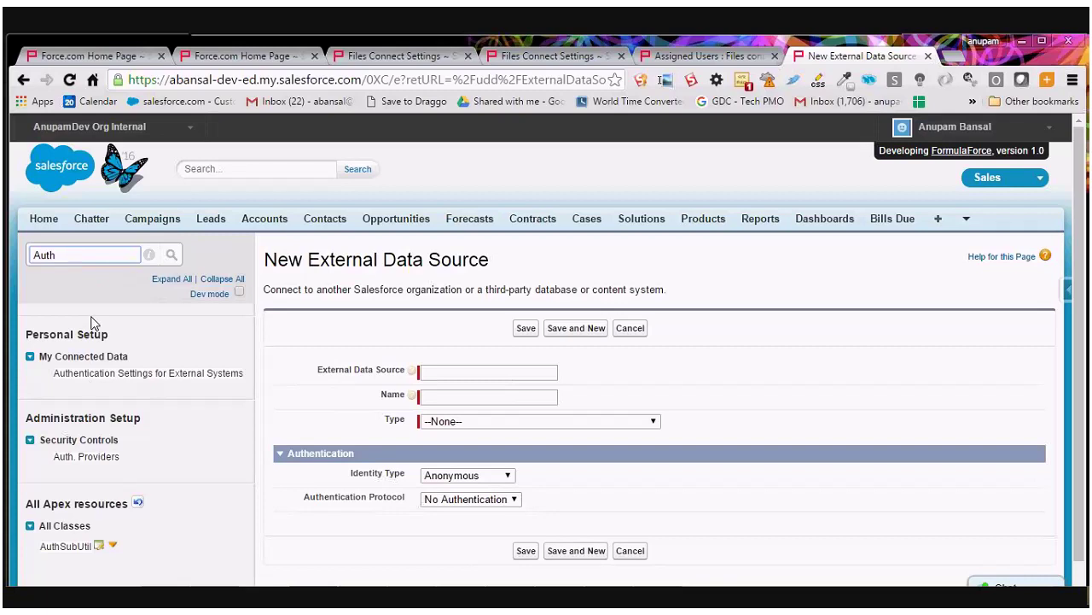
Open Auth. Providers in a new tab and start a new Microsoft Access Control Service provider.
{"action": "right_click", "coordinate": [76, 458]}
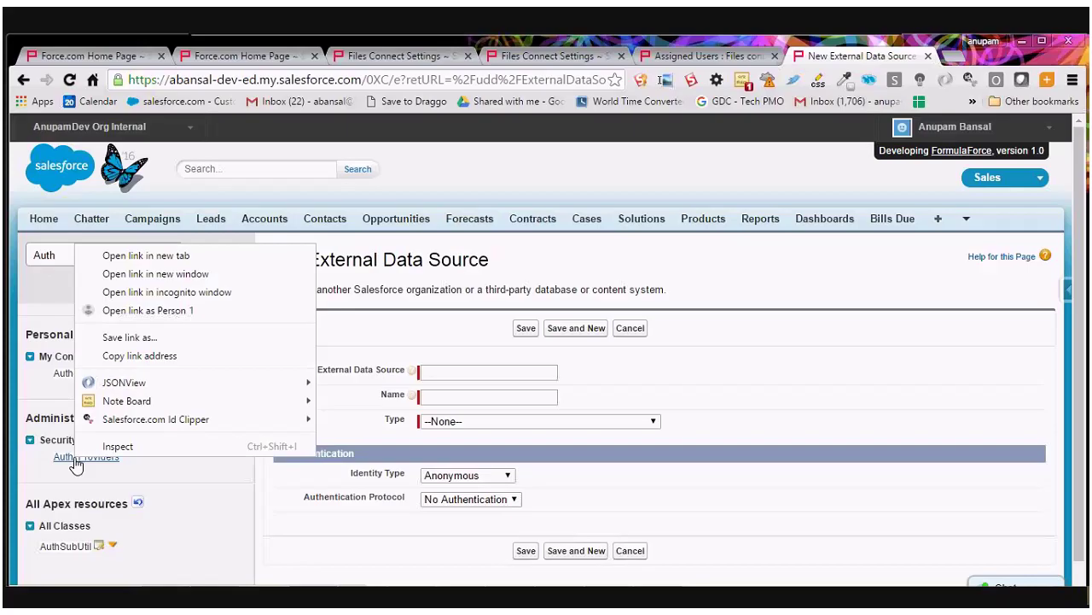
{"action": "left_click", "coordinate": [146, 255]}
{"action": "key", "text": "ctrl+Tab"}
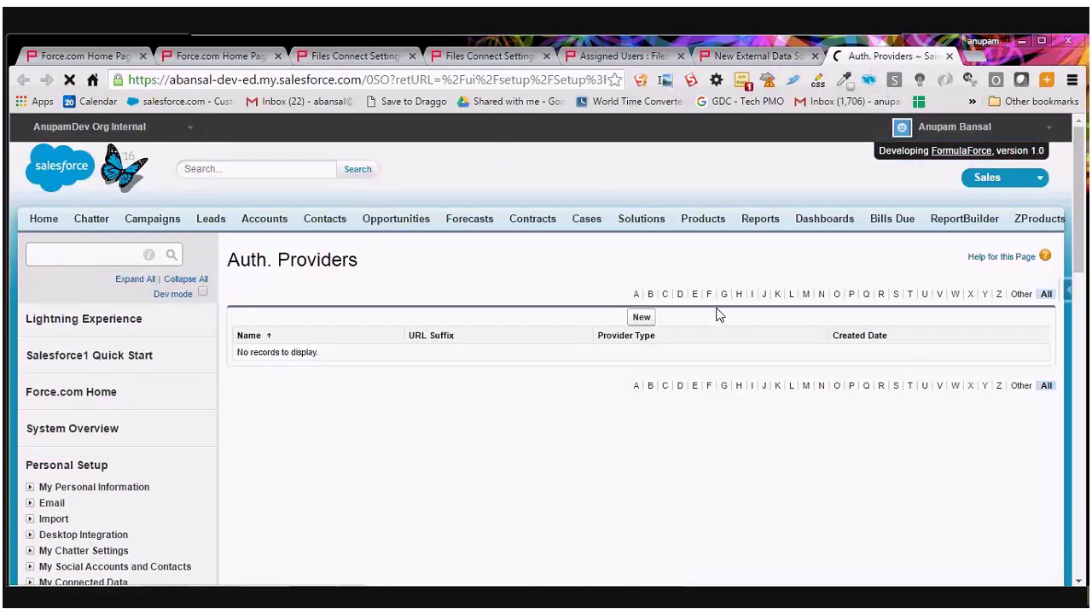
{"action": "left_click", "coordinate": [641, 316]}
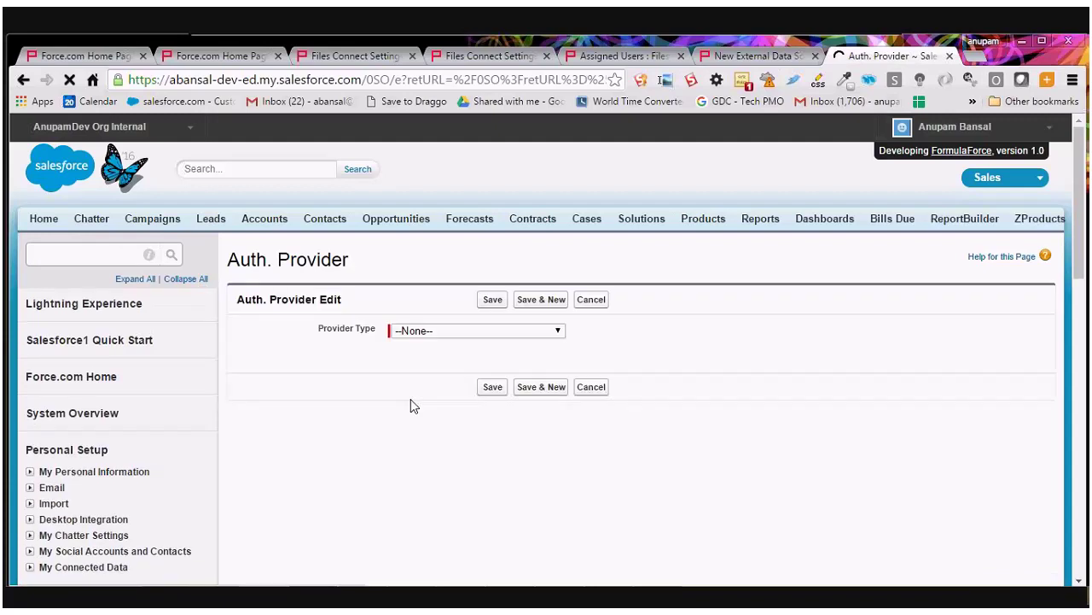
{"action": "left_click", "coordinate": [455, 329]}
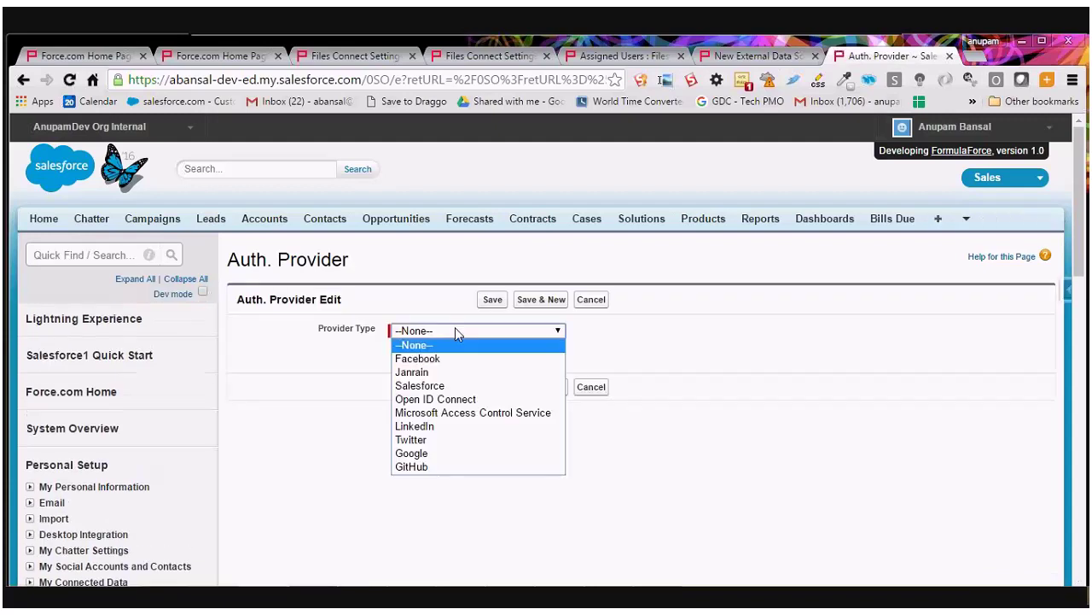
{"action": "left_click", "coordinate": [455, 414]}
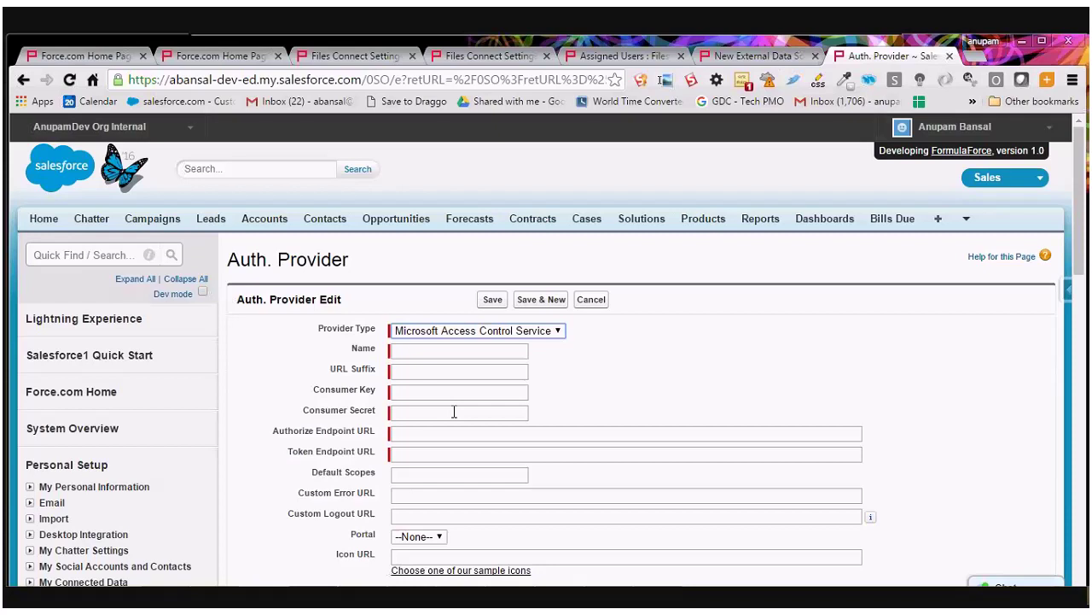
{"action": "left_click", "coordinate": [416, 352]}
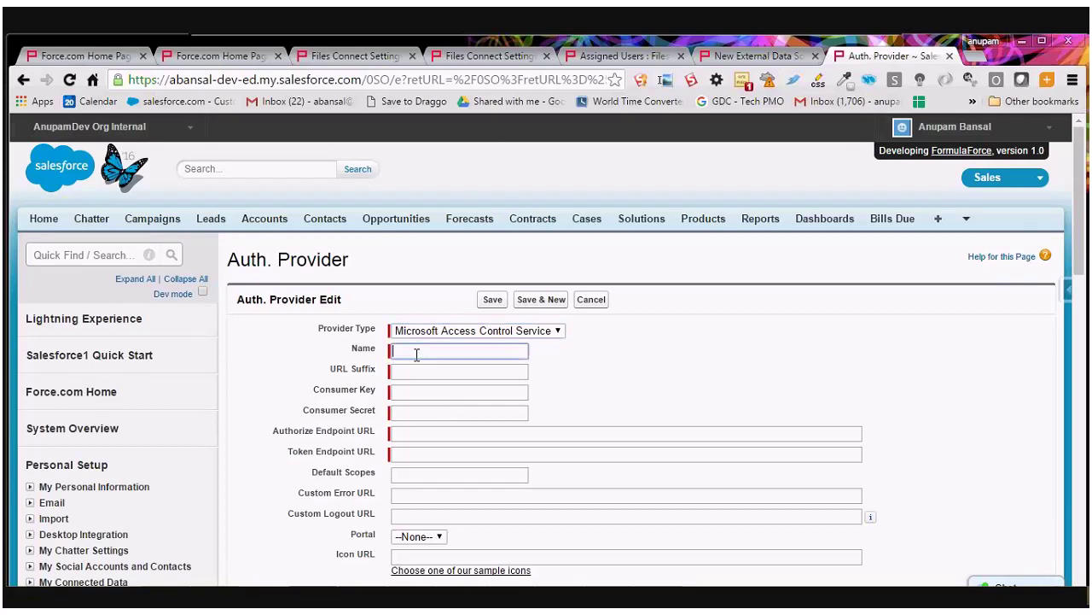
{"action": "type", "text": "Sha"}
{"action": "left_click", "coordinate": [423, 371]}
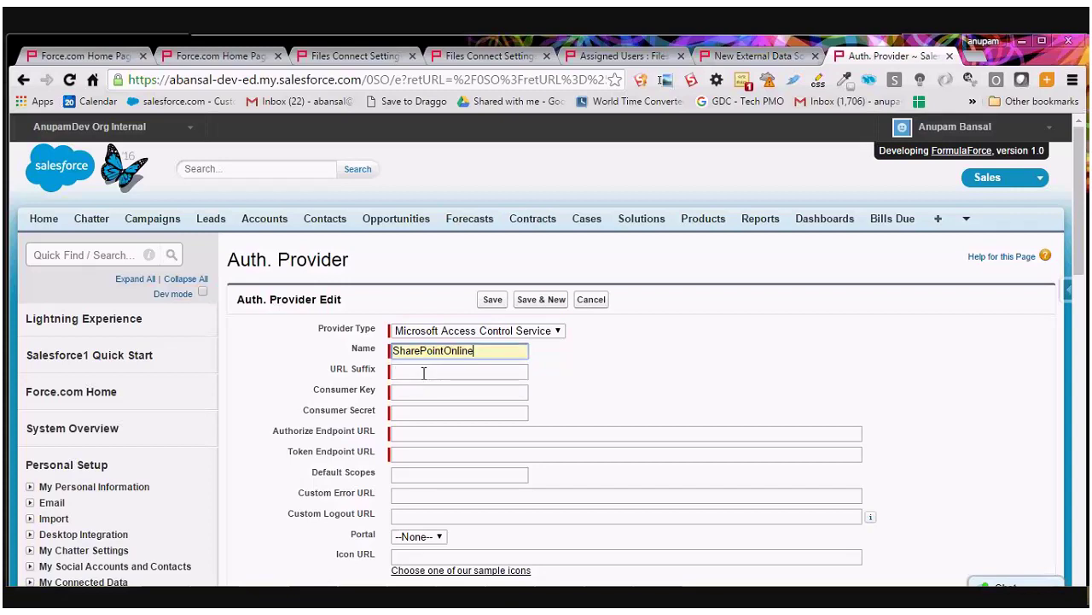
{"action": "left_click", "coordinate": [423, 396]}
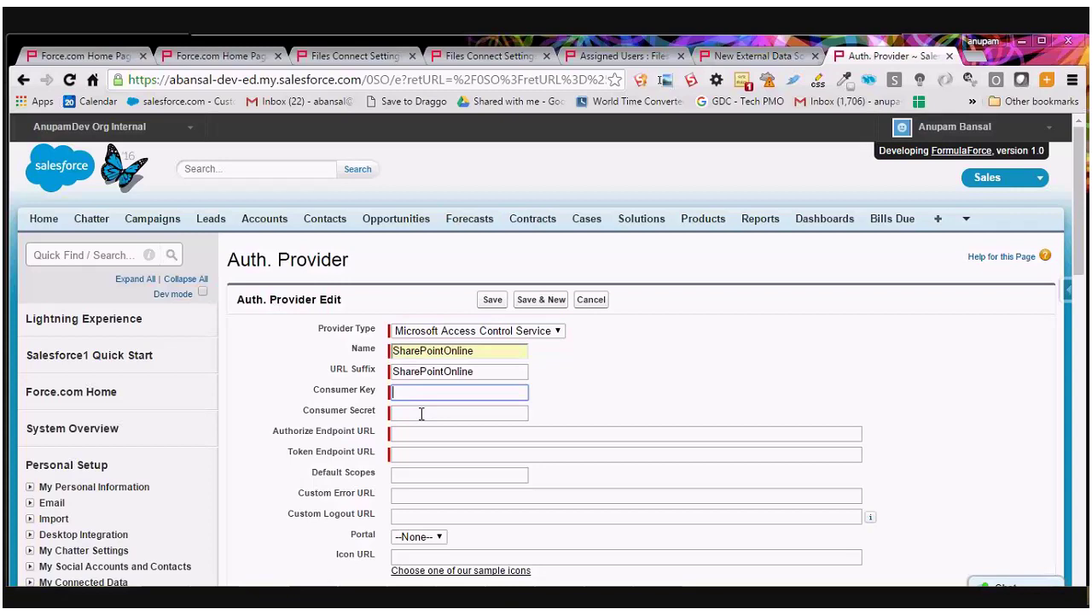
{"action": "type", "text": "test"}
{"action": "left_click", "coordinate": [417, 417]}
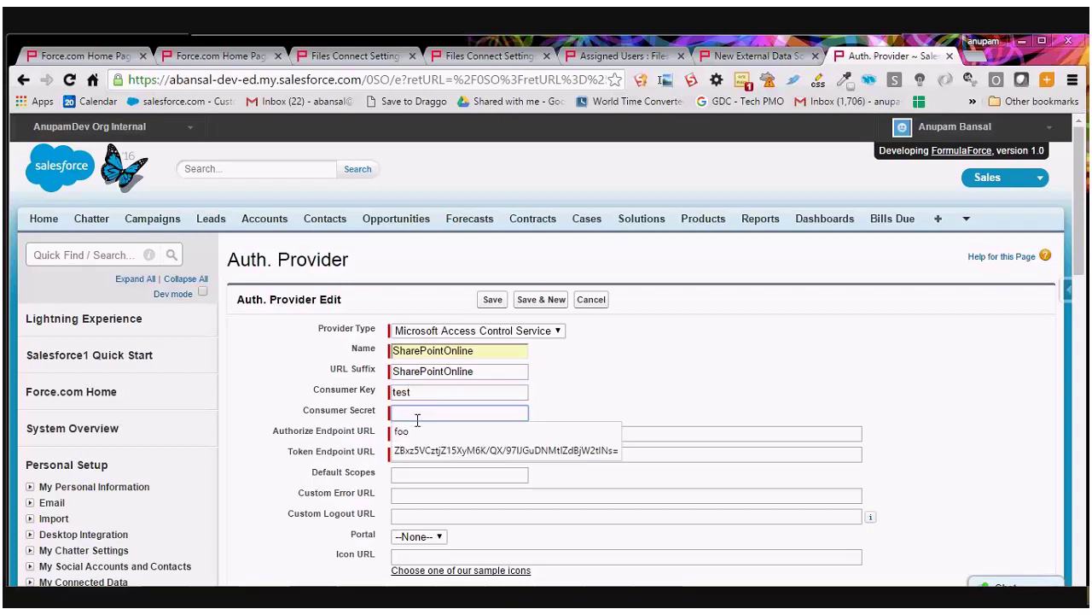
{"action": "type", "text": "test"}
{"action": "left_click", "coordinate": [411, 436]}
{"action": "type", "text": "ht"}
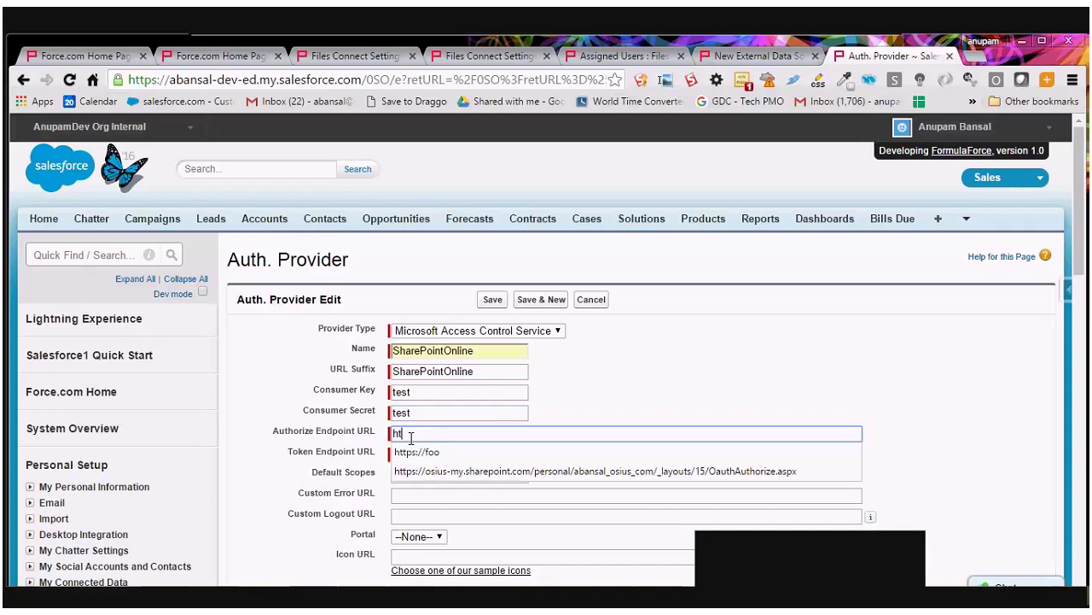
{"action": "type", "text": "tp://"}
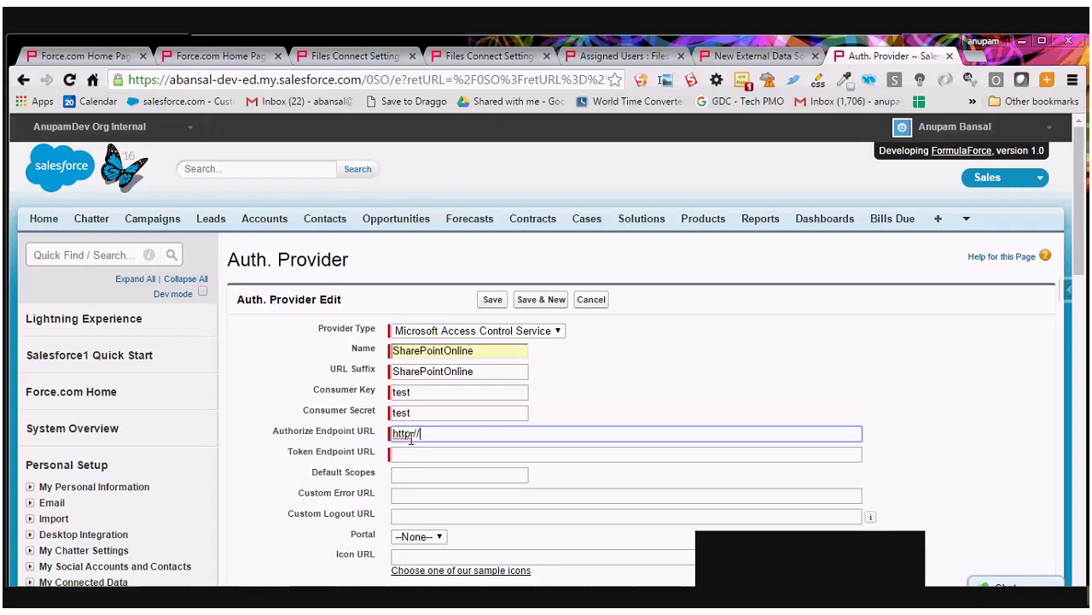
{"action": "type", "text": "foo"}
{"action": "left_click", "coordinate": [422, 454]}
{"action": "left_click_drag", "start_coordinate": [437, 434], "coordinate": [393, 437]}
{"action": "key", "text": "ctrl+c"}
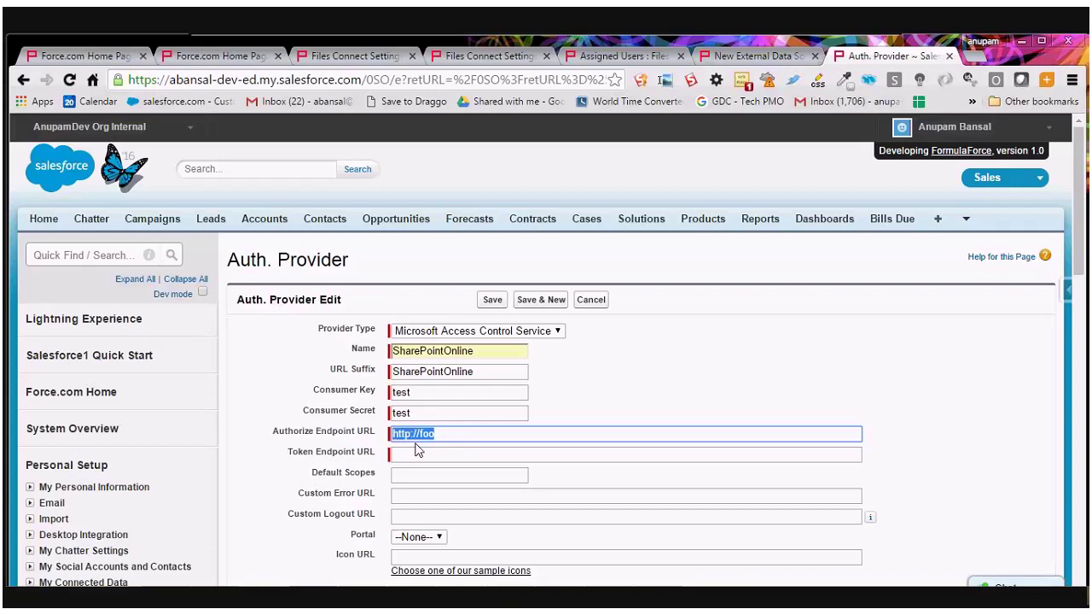
{"action": "left_click", "coordinate": [418, 452]}
{"action": "key", "text": "ctrl+v"}
{"action": "scroll", "coordinate": [1084, 290], "scroll_direction": "down", "scroll_amount": 1}
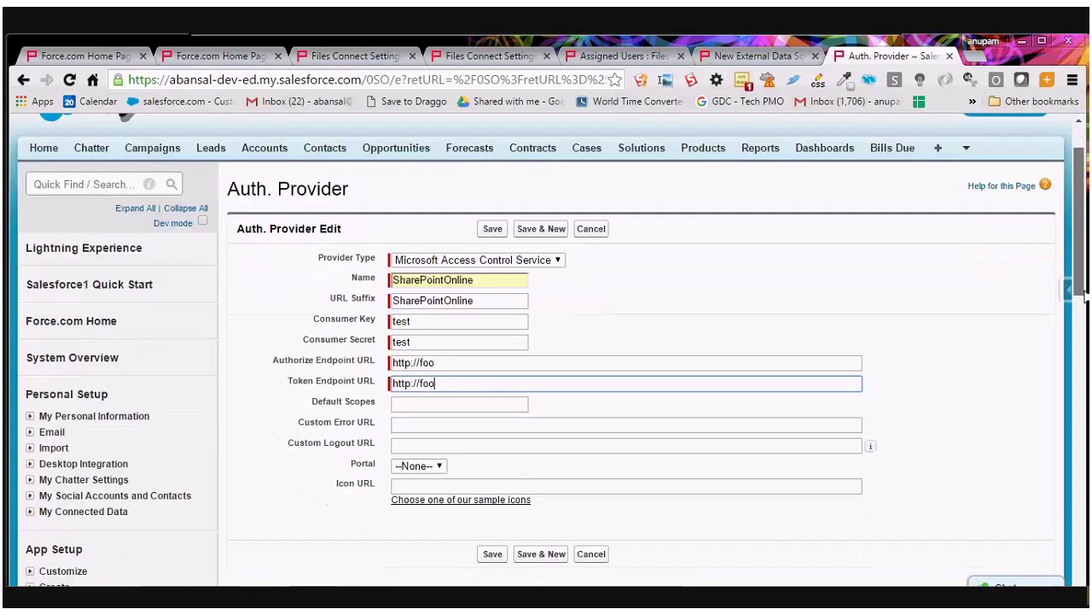
{"action": "scroll", "coordinate": [1084, 294], "scroll_direction": "down", "scroll_amount": 1}
{"action": "left_click", "coordinate": [498, 140]}
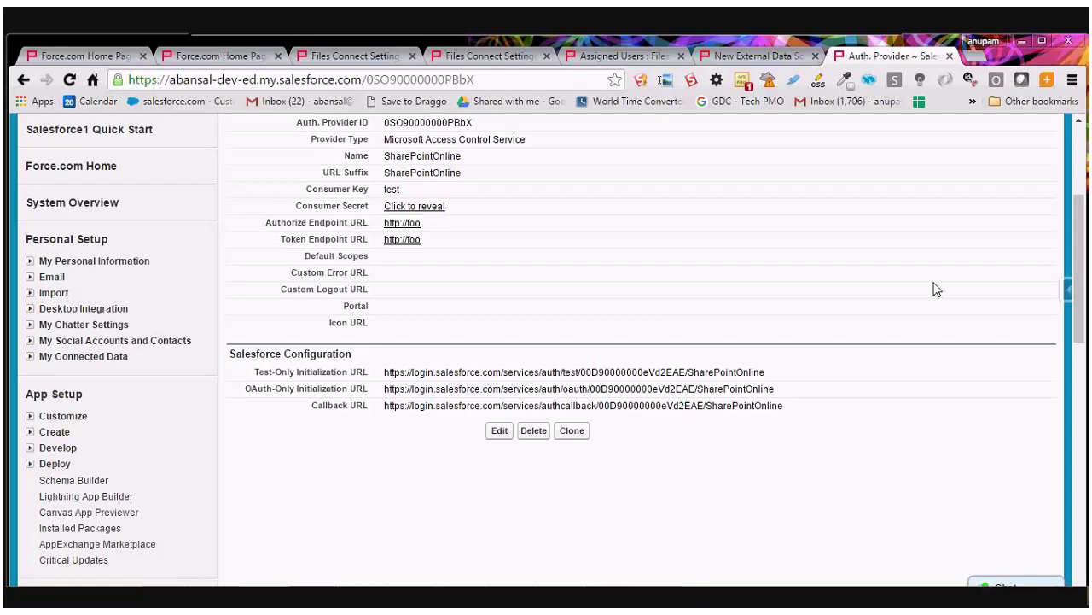
Scroll through the saved SharePointOnline auth provider details to review its callback URLs.
{"action": "scroll", "coordinate": [1084, 224], "scroll_direction": "up", "scroll_amount": 2}
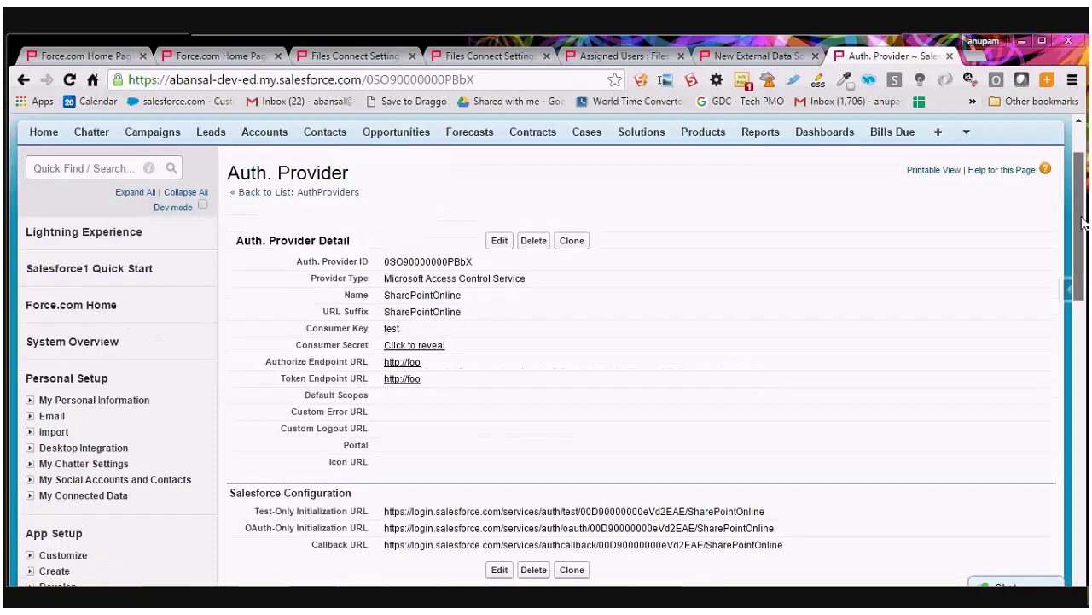
{"action": "left_click_drag", "start_coordinate": [1082, 223], "coordinate": [1084, 177]}
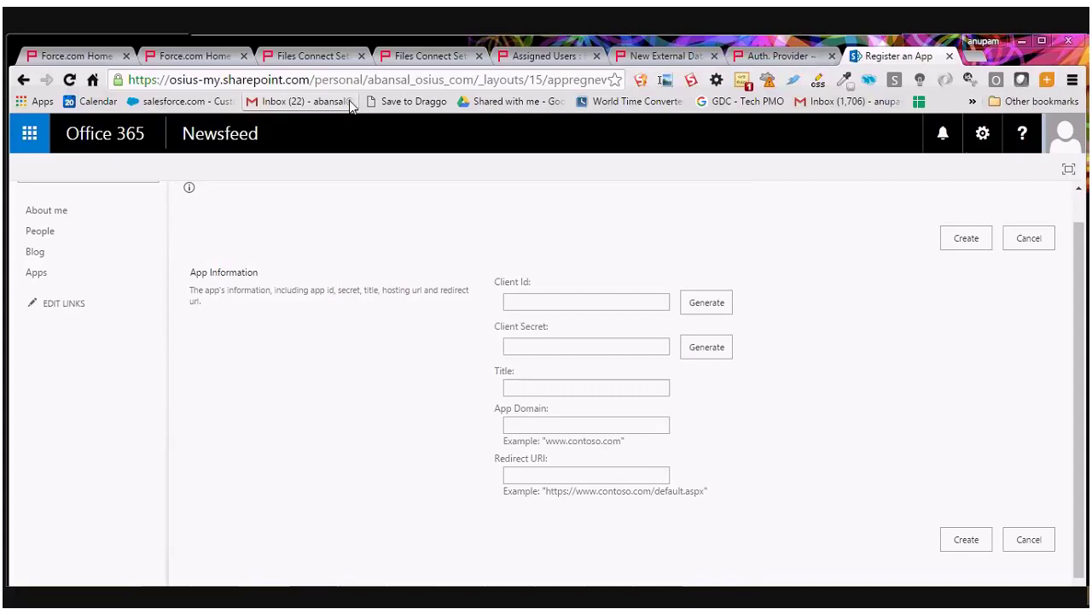
Reload the SharePoint appregnew page from the address bar and select the site's base address.
{"action": "left_click", "coordinate": [340, 83]}
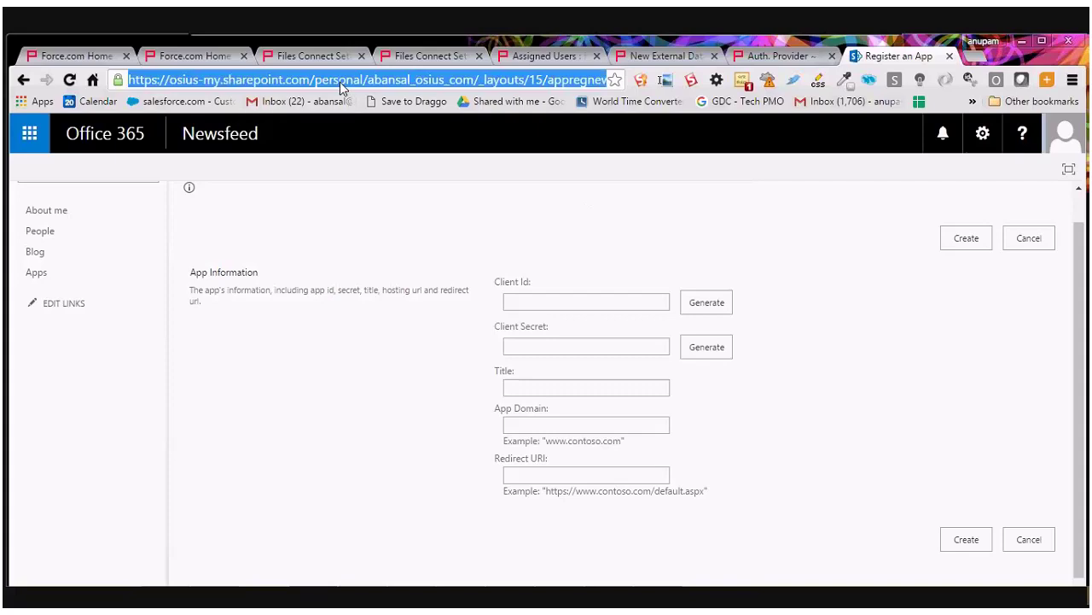
{"action": "key", "text": "Return"}
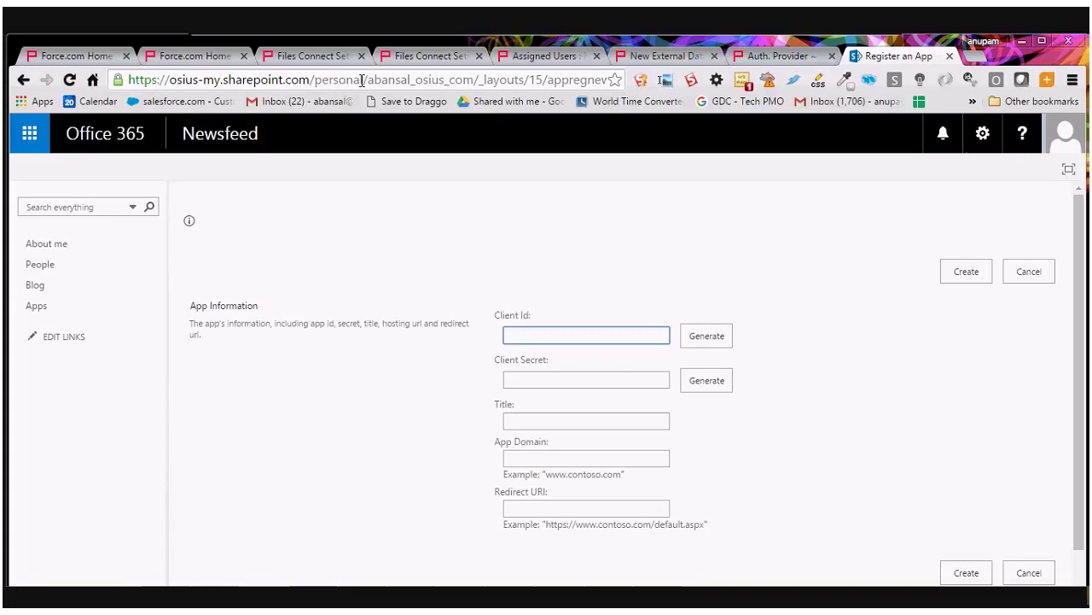
{"action": "double_click", "coordinate": [550, 79]}
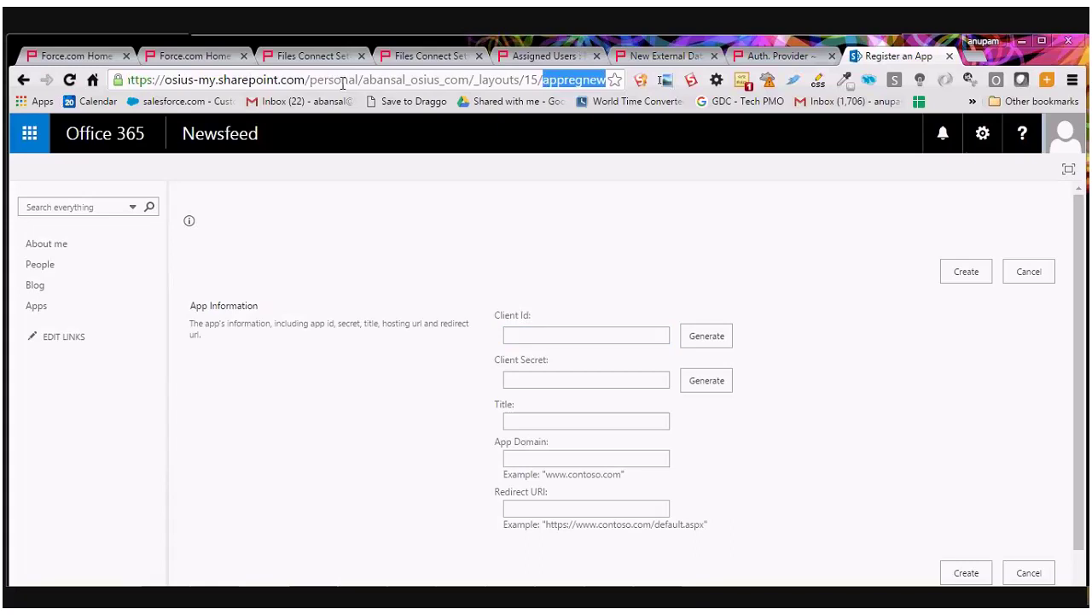
{"action": "left_click_drag", "start_coordinate": [469, 79], "coordinate": [251, 89]}
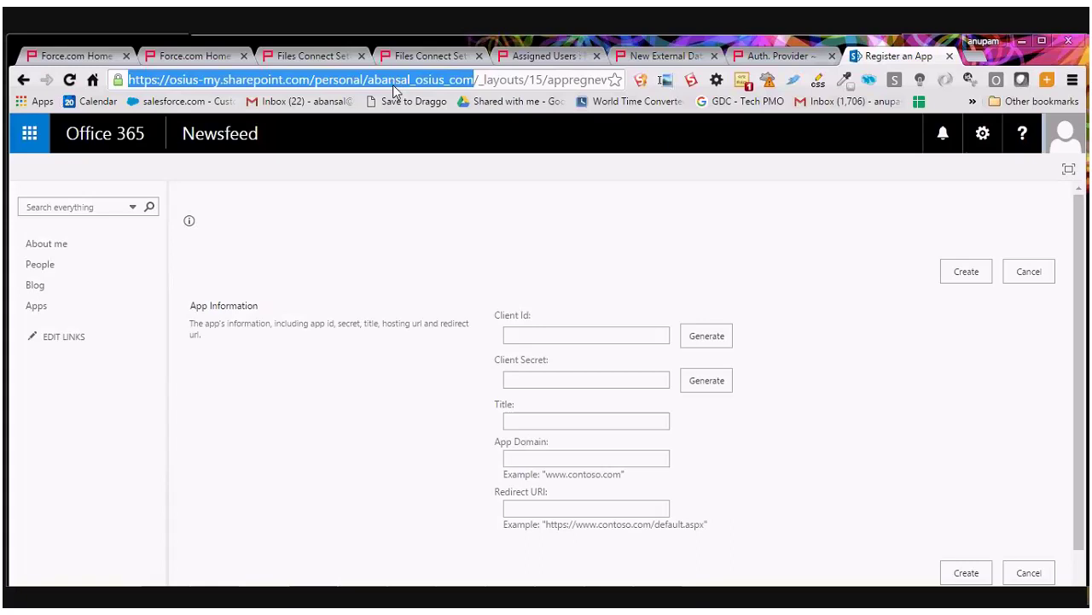
Generate a client ID and client secret and set the app title to SharePointOnline.
{"action": "left_click", "coordinate": [538, 335]}
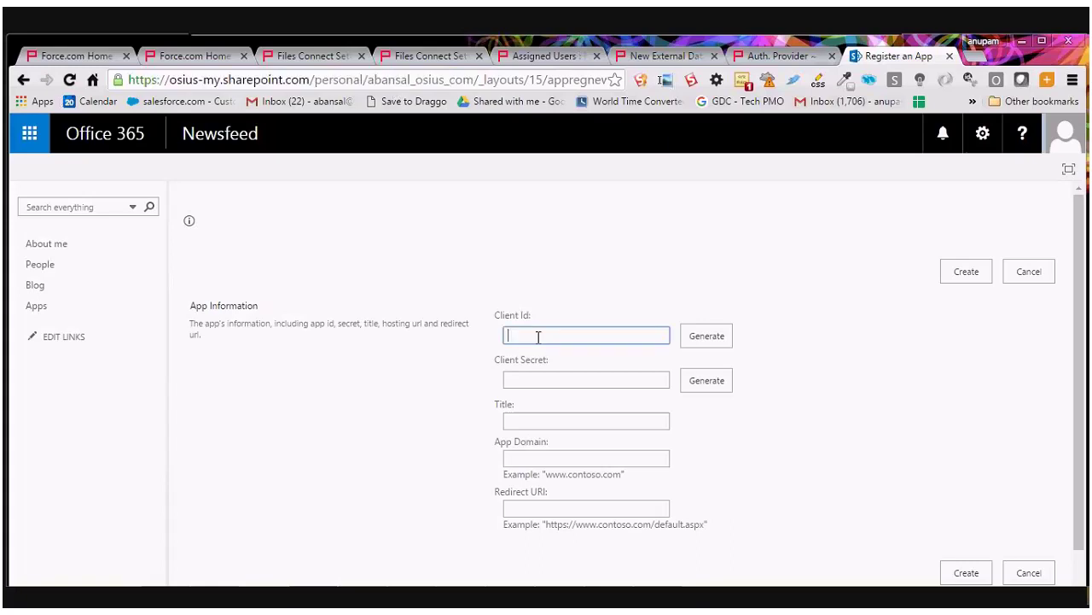
{"action": "left_click", "coordinate": [717, 342]}
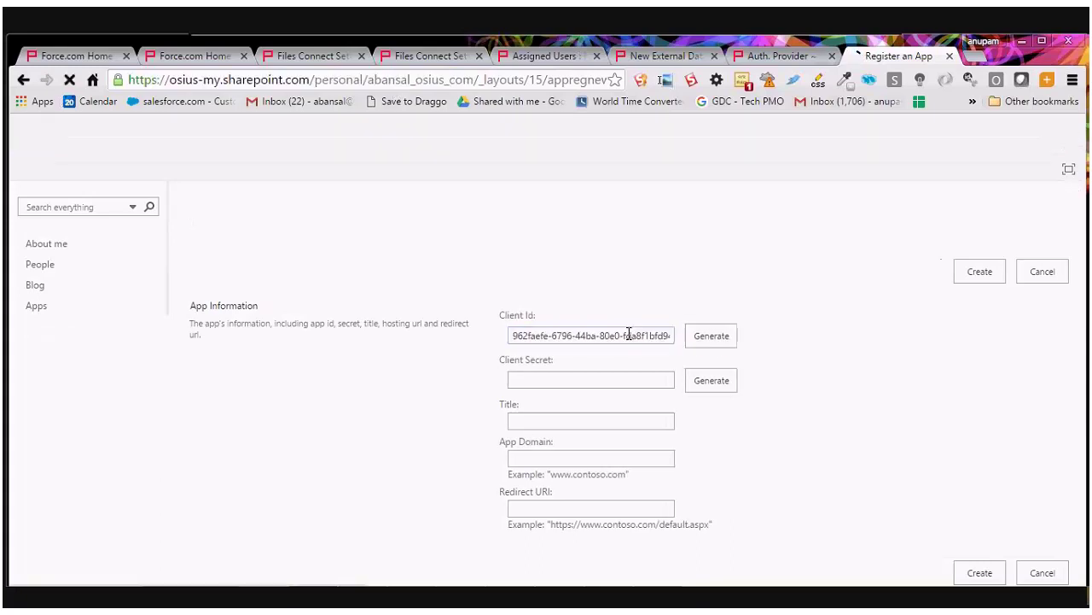
{"action": "left_click", "coordinate": [698, 382]}
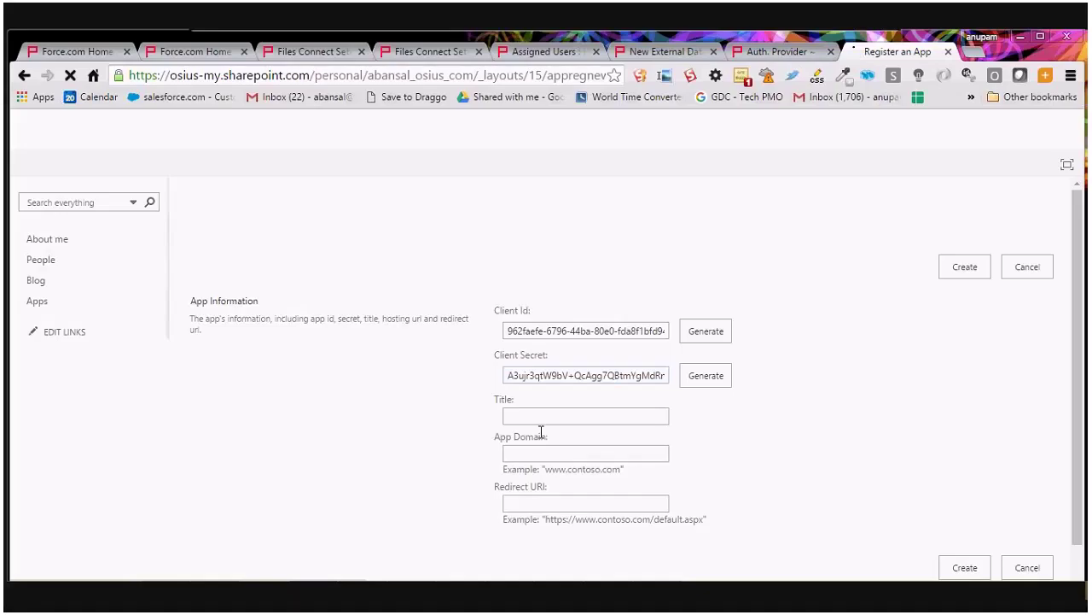
{"action": "left_click", "coordinate": [530, 417]}
{"action": "type", "text": "Sha"}
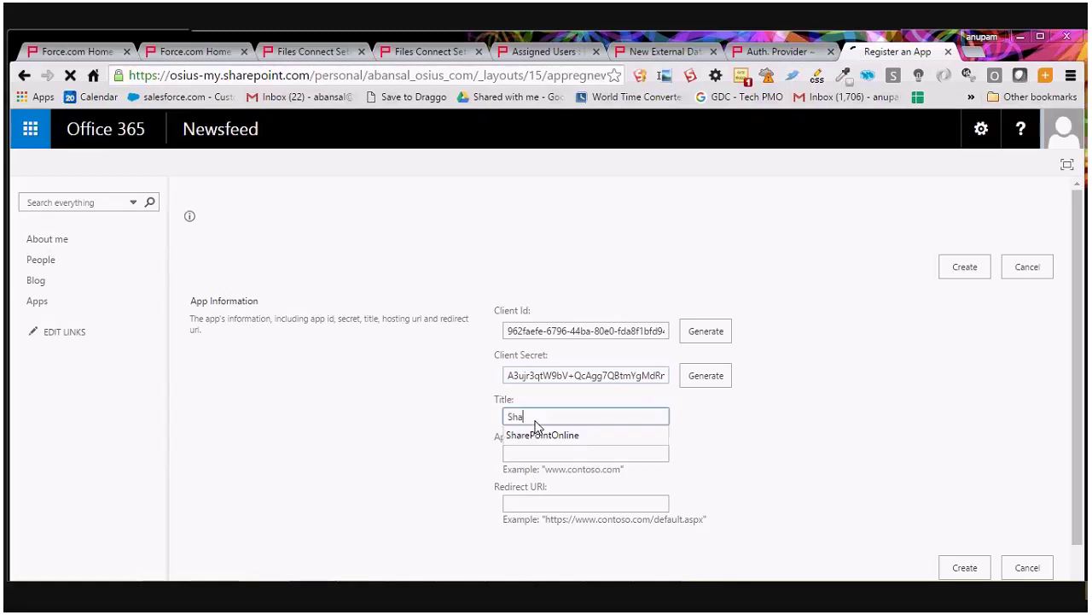
{"action": "left_click", "coordinate": [543, 434]}
{"action": "key", "text": "Tab"}
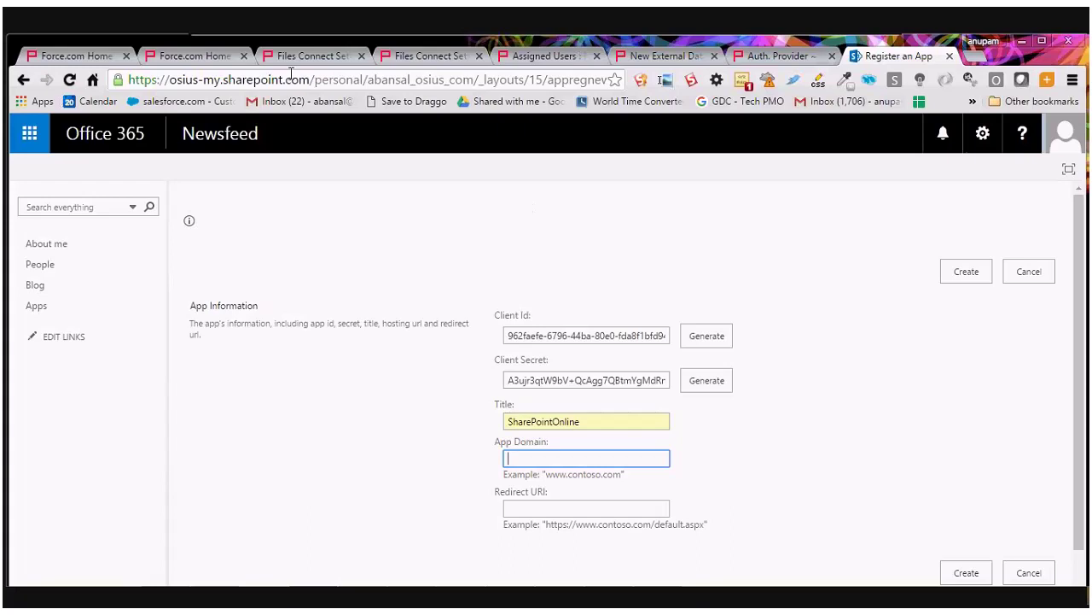
Copy the Salesforce org domain and paste it into the App Domain field.
{"action": "left_click", "coordinate": [303, 56]}
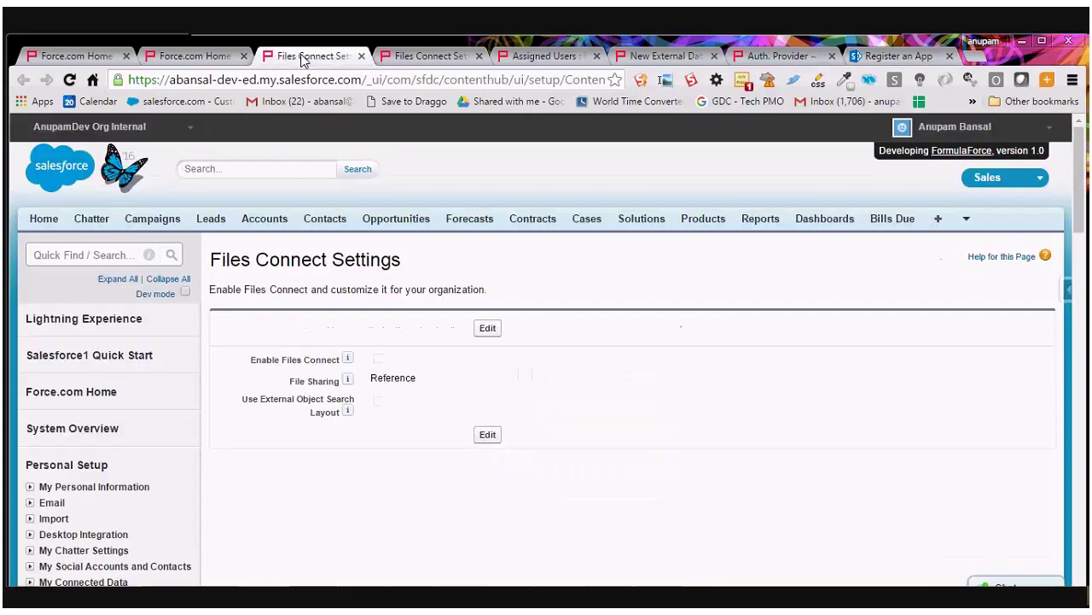
{"action": "left_click_drag", "start_coordinate": [362, 79], "coordinate": [169, 79]}
{"action": "key", "text": "ctrl+c"}
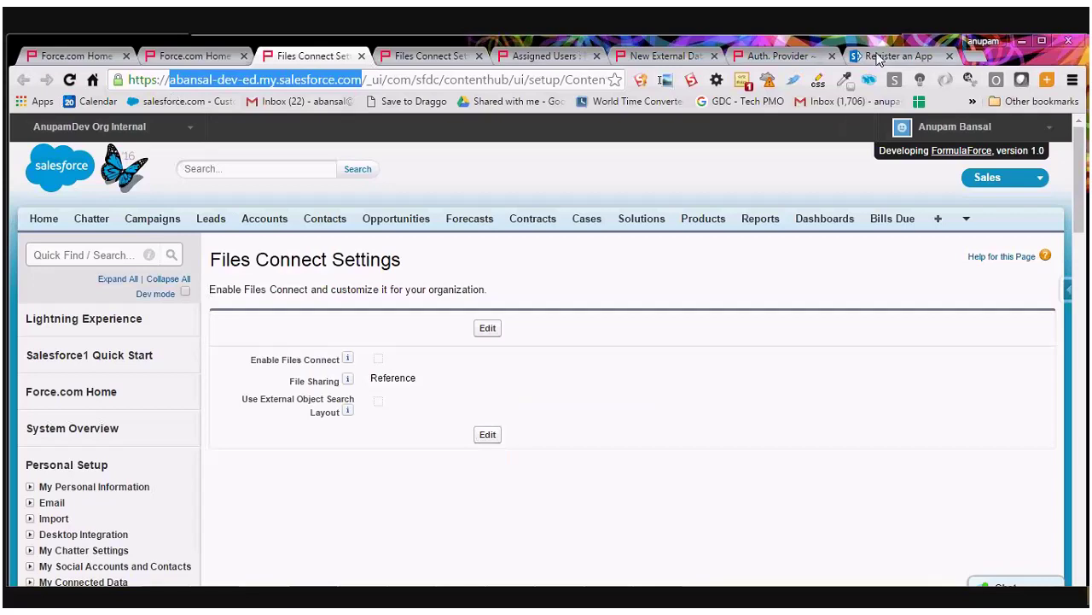
{"action": "left_click", "coordinate": [879, 57]}
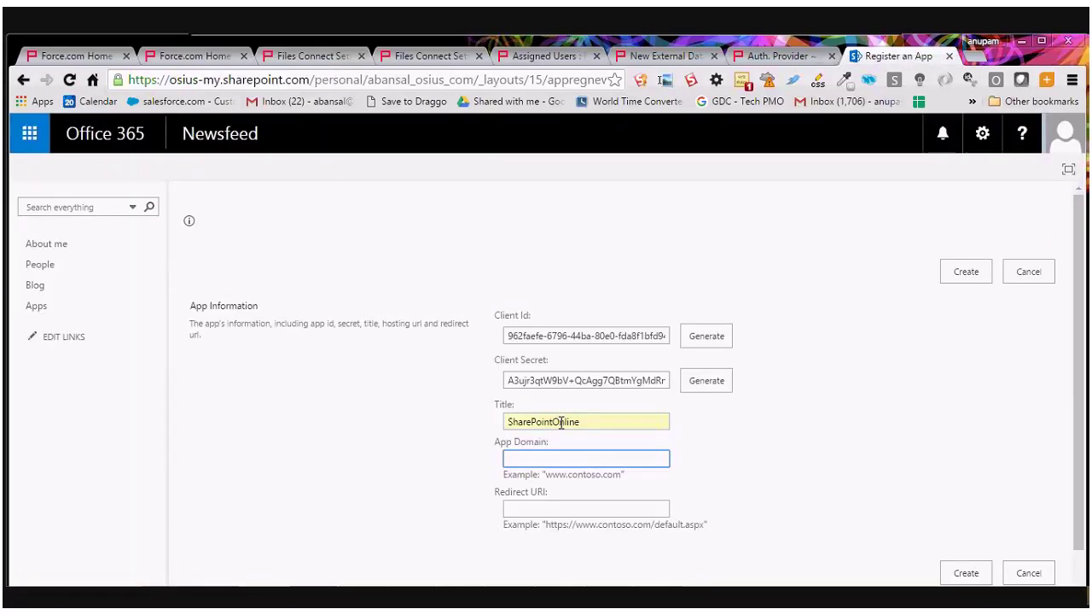
{"action": "left_click", "coordinate": [531, 461]}
{"action": "key", "text": "ctrl+v"}
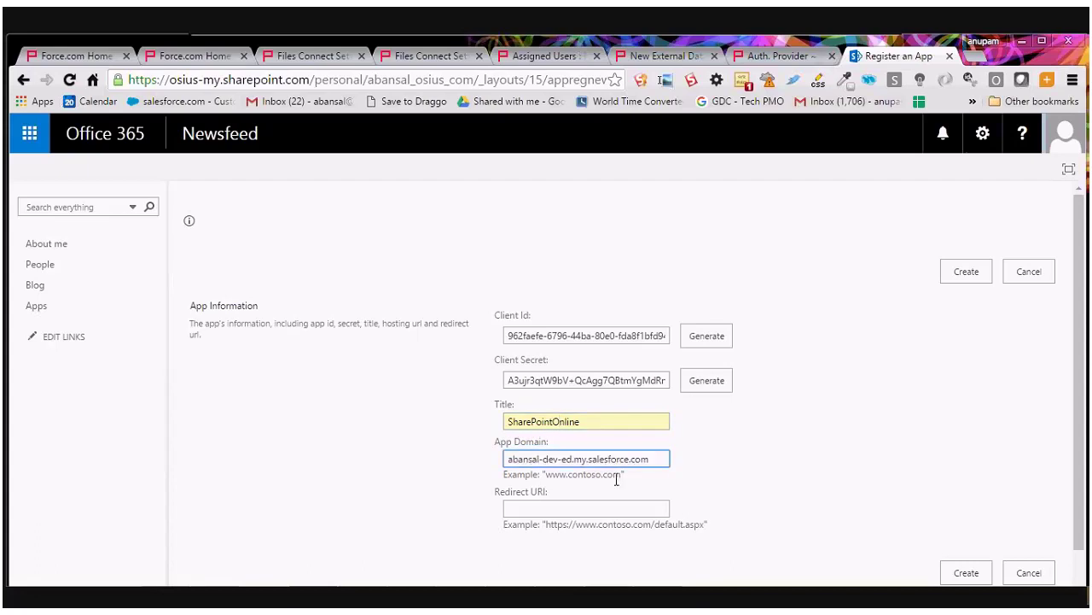
{"action": "key", "text": "Tab"}
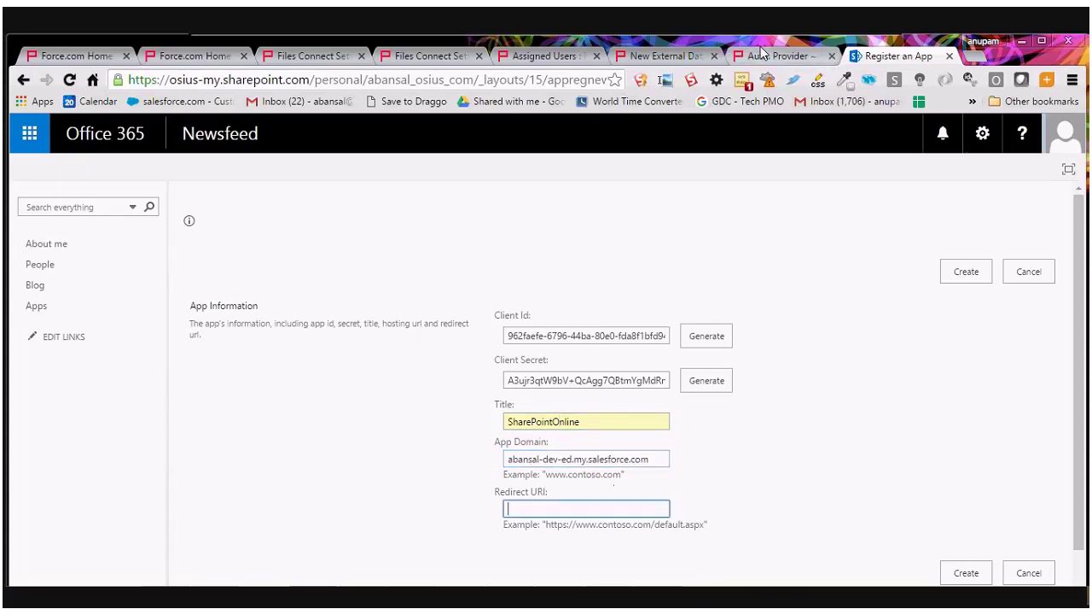
{"action": "left_click", "coordinate": [767, 57]}
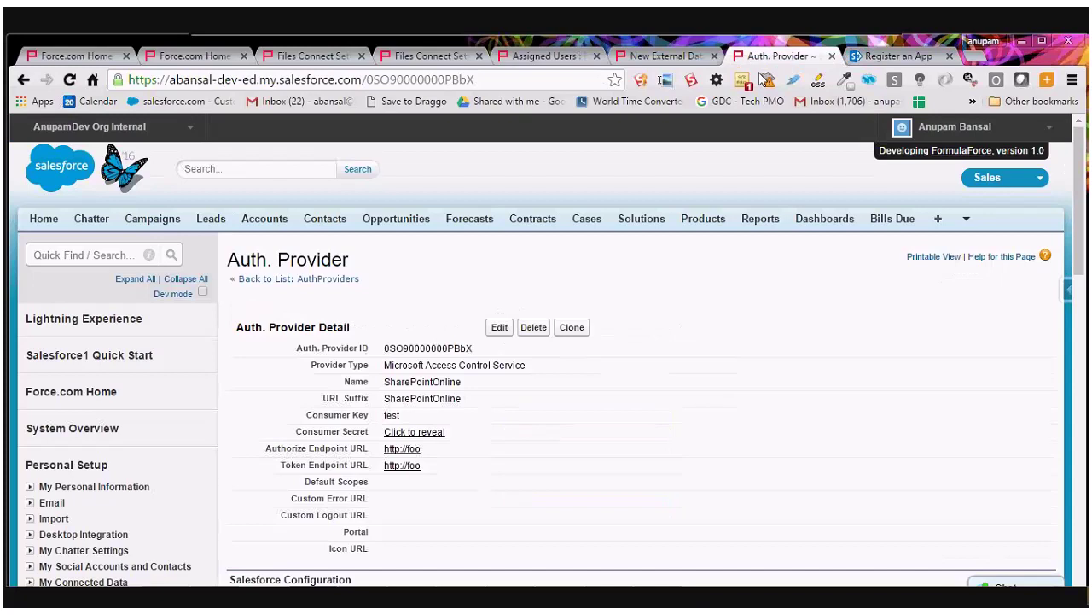
Paste the auth provider's Callback URL as the Redirect URI and create the app registration.
{"action": "scroll", "coordinate": [525, 277], "scroll_direction": "down", "scroll_amount": 4}
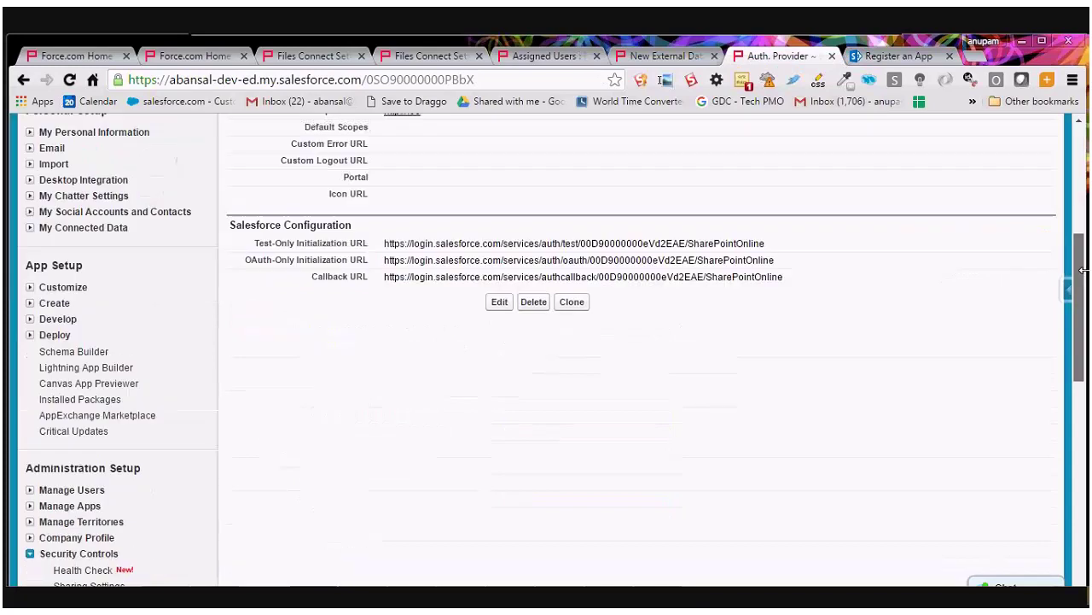
{"action": "triple_click", "coordinate": [525, 278]}
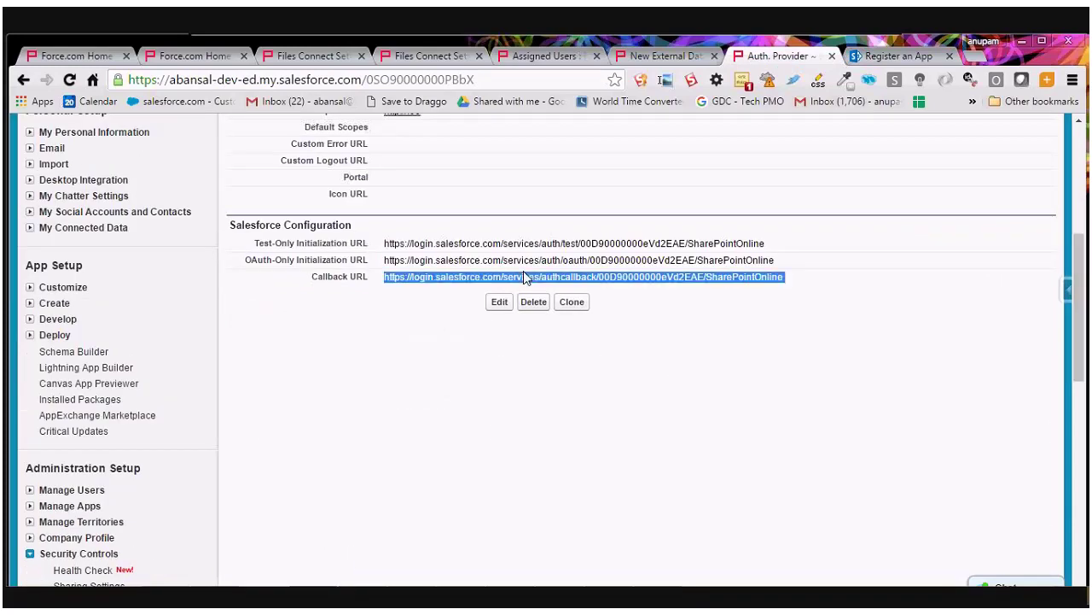
{"action": "left_click", "coordinate": [897, 56]}
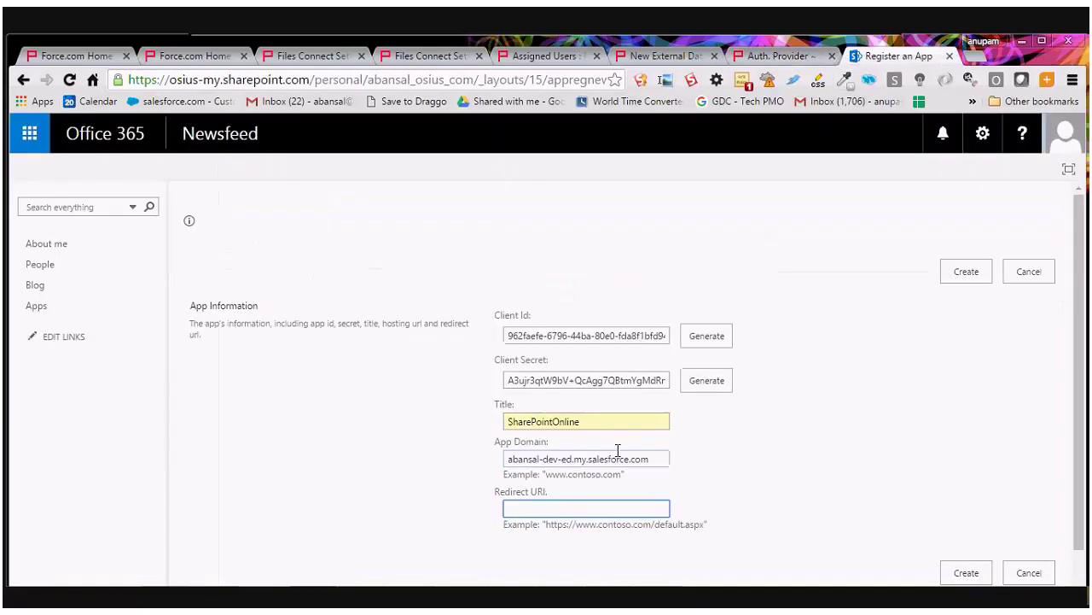
{"action": "key", "text": "ctrl+v"}
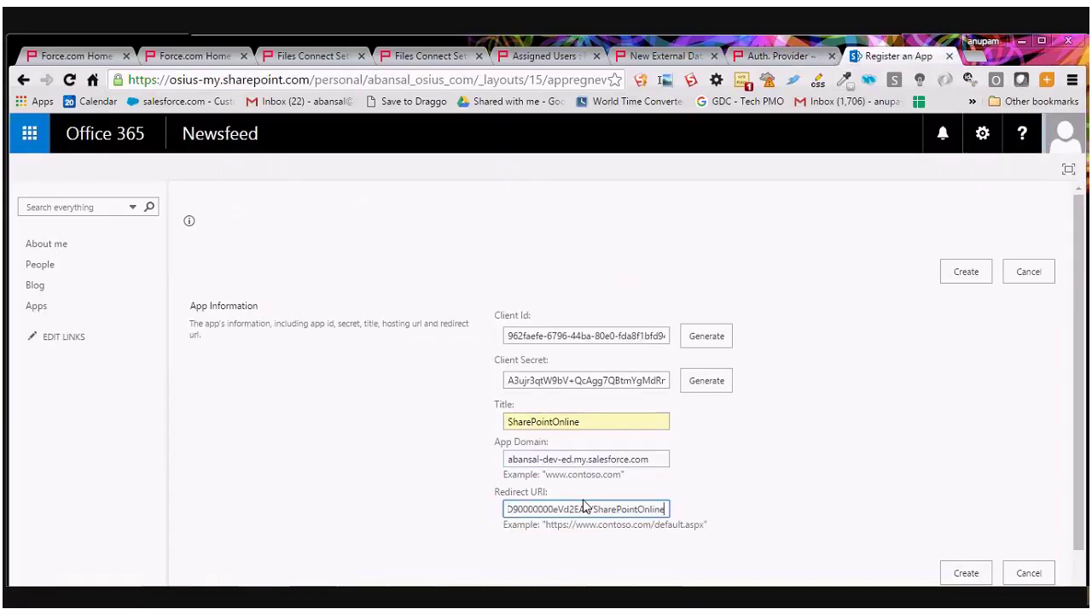
{"action": "left_click", "coordinate": [968, 272]}
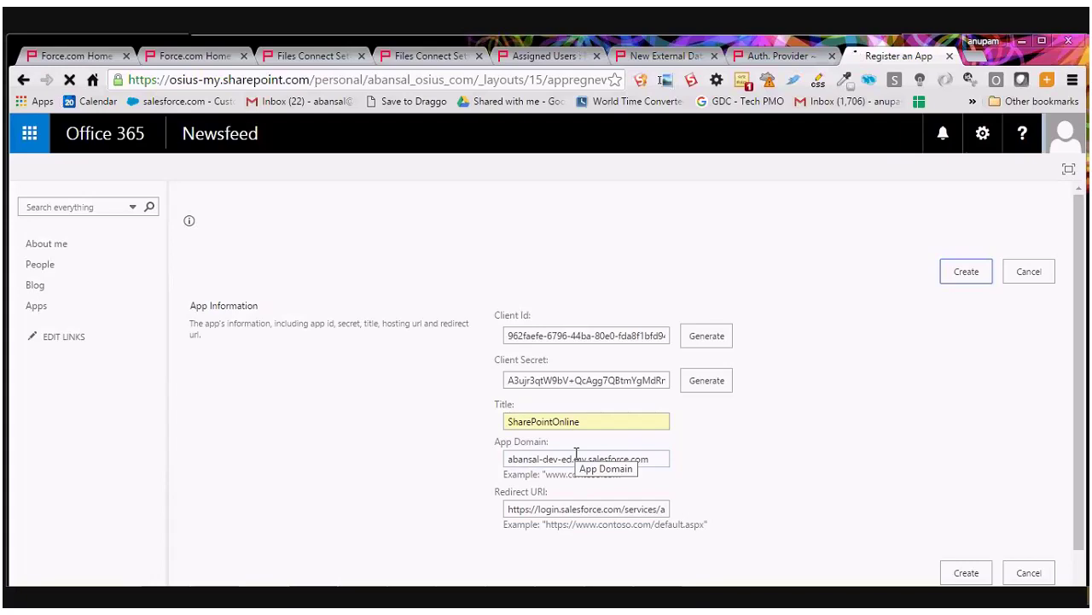
Copy the new app's Client Id and return to the top of the SharePointOnline Auth. Provider page.
{"action": "left_click_drag", "start_coordinate": [1082, 327], "coordinate": [1081, 389]}
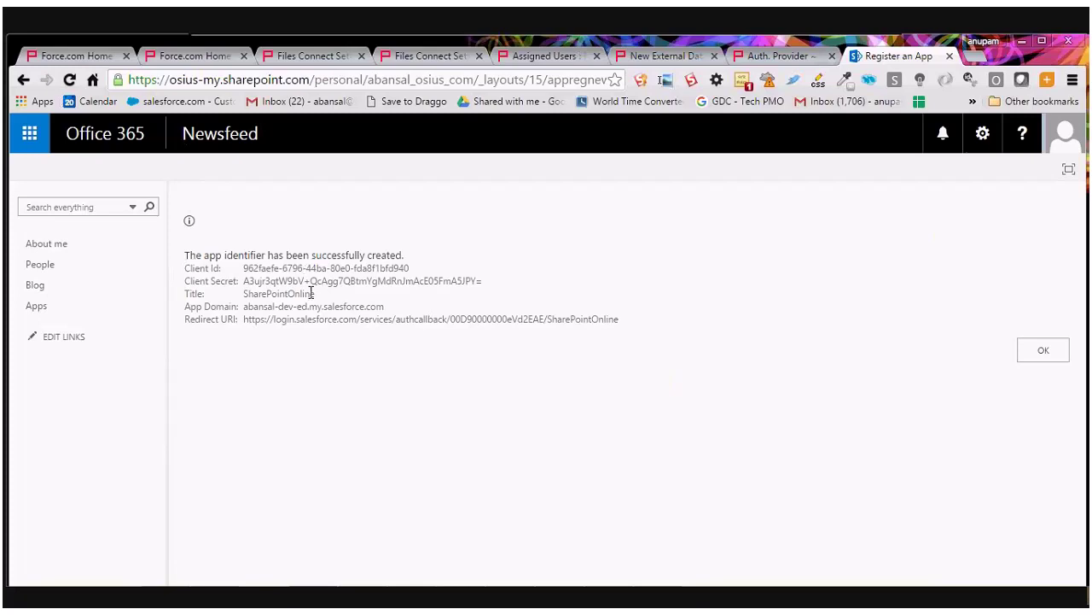
{"action": "left_click_drag", "start_coordinate": [243, 269], "coordinate": [418, 268]}
{"action": "key", "text": "ctrl+c"}
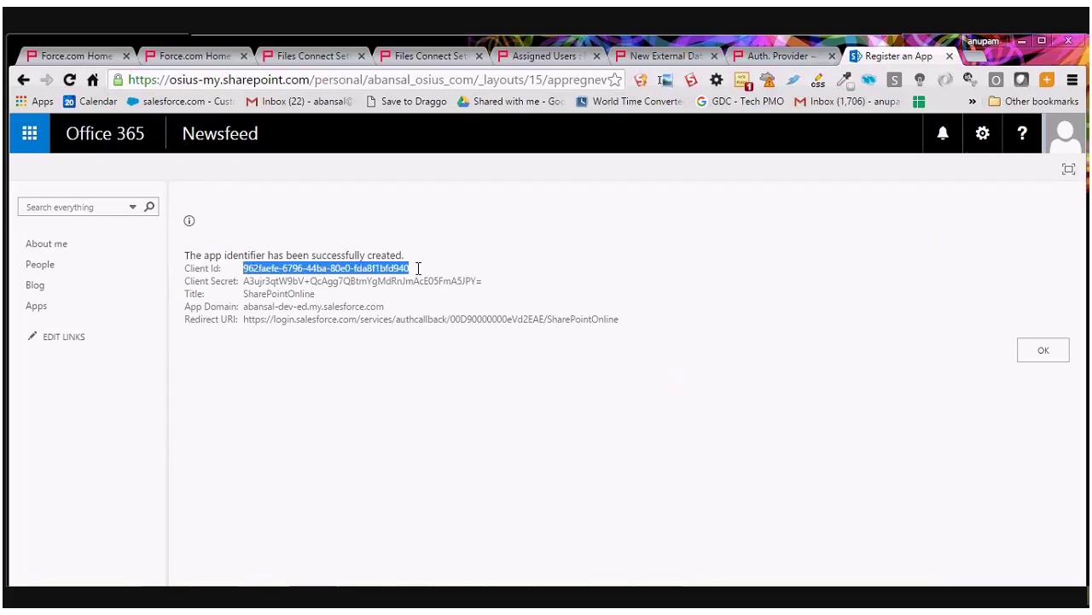
{"action": "left_click", "coordinate": [773, 55]}
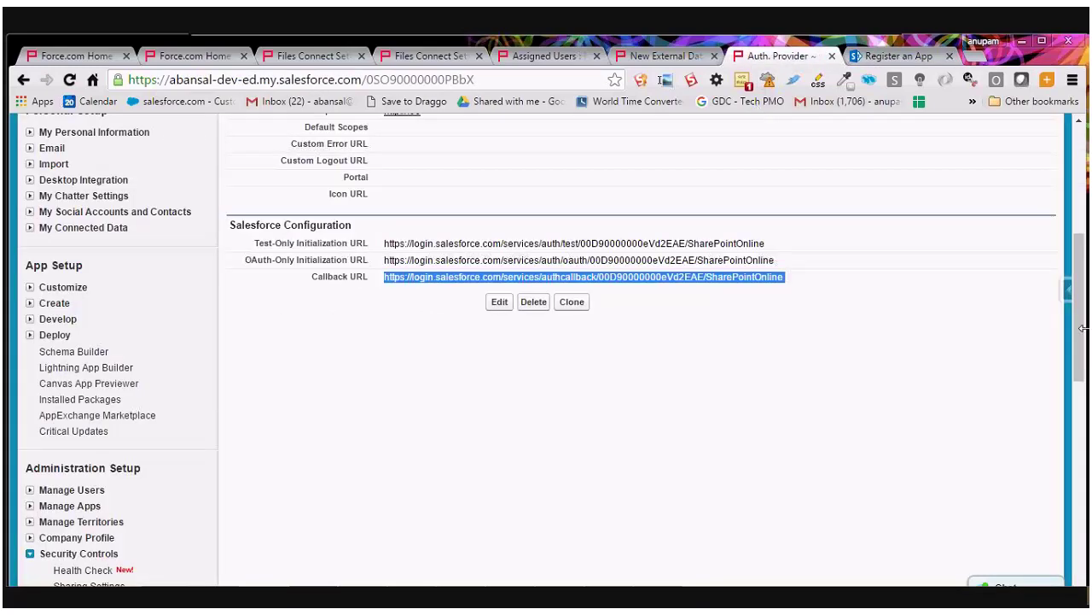
{"action": "scroll", "coordinate": [640, 214], "scroll_direction": "up", "scroll_amount": 4}
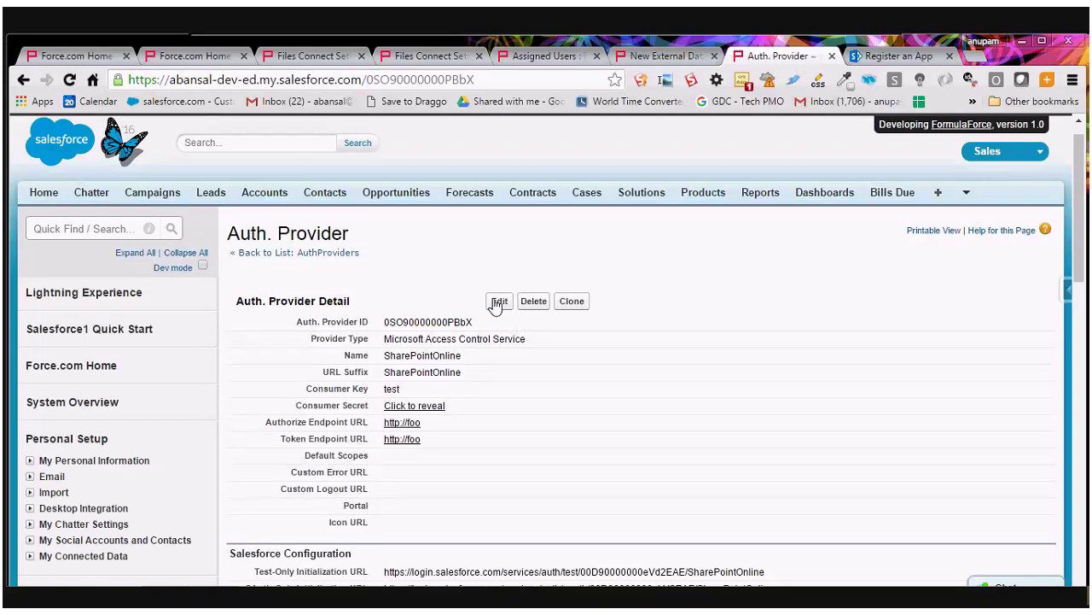
Edit the Auth. Provider and paste the SharePoint Client Id as its Consumer Key.
{"action": "left_click", "coordinate": [498, 301]}
{"action": "scroll", "coordinate": [507, 407], "scroll_direction": "down", "scroll_amount": 1}
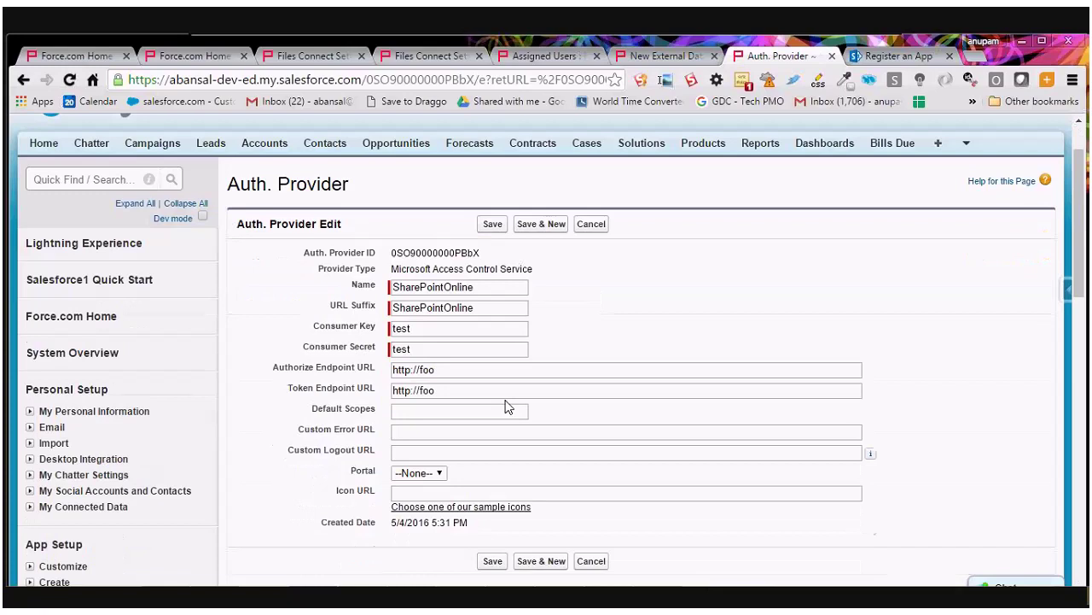
{"action": "double_click", "coordinate": [401, 328]}
{"action": "key", "text": "ctrl+v"}
{"action": "key", "text": "ctrl+Tab"}
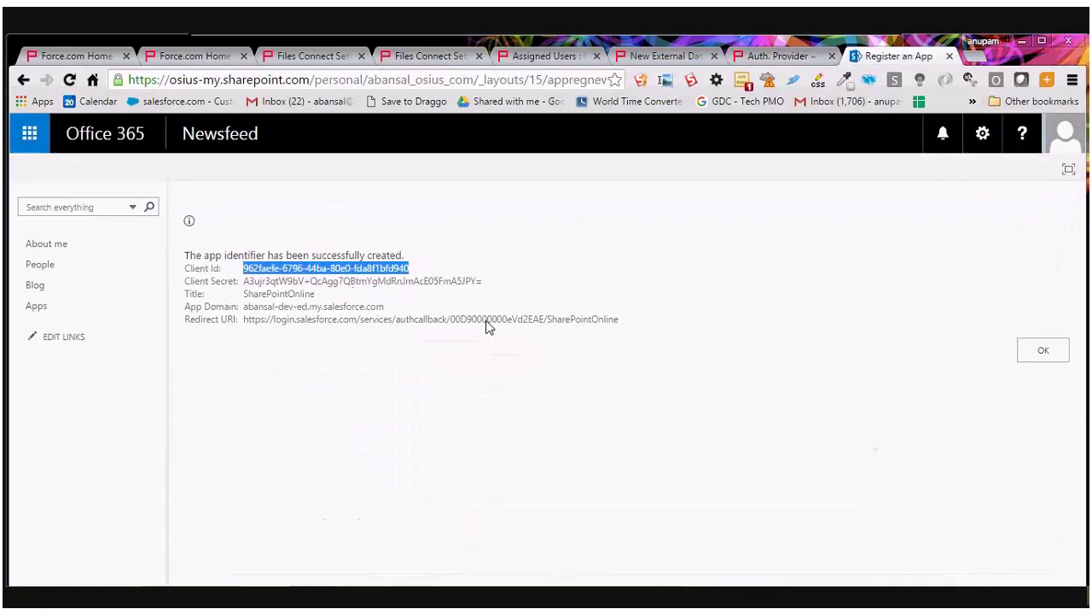
Copy the SharePoint Client Secret into the Auth. Provider's Consumer Secret field.
{"action": "left_click_drag", "start_coordinate": [243, 281], "coordinate": [491, 287]}
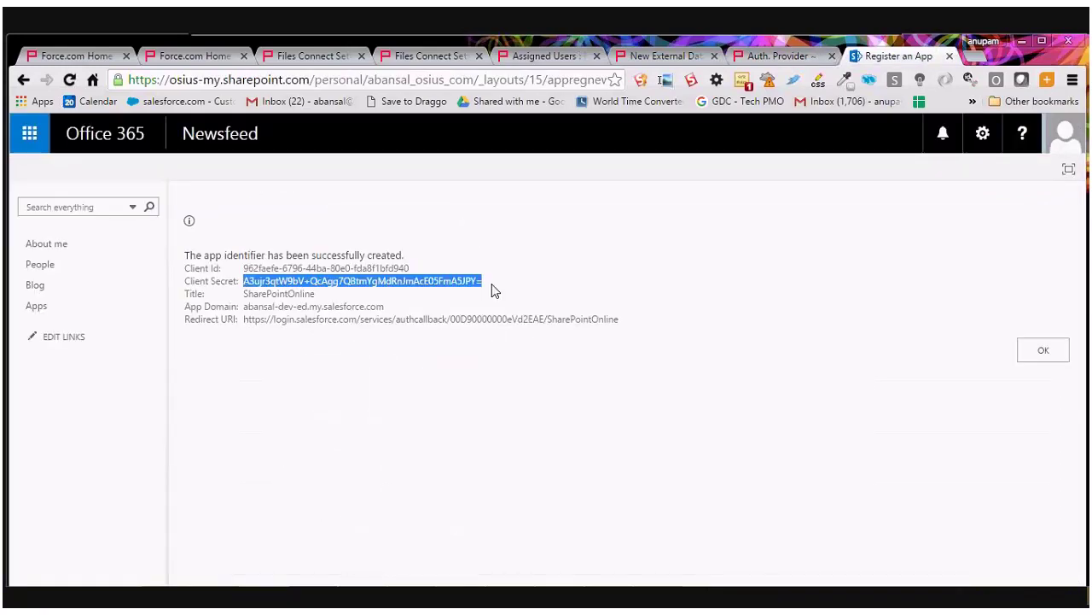
{"action": "left_click", "coordinate": [773, 57]}
{"action": "left_click", "coordinate": [411, 348]}
{"action": "key", "text": "ctrl+a"}
{"action": "key", "text": "ctrl+v"}
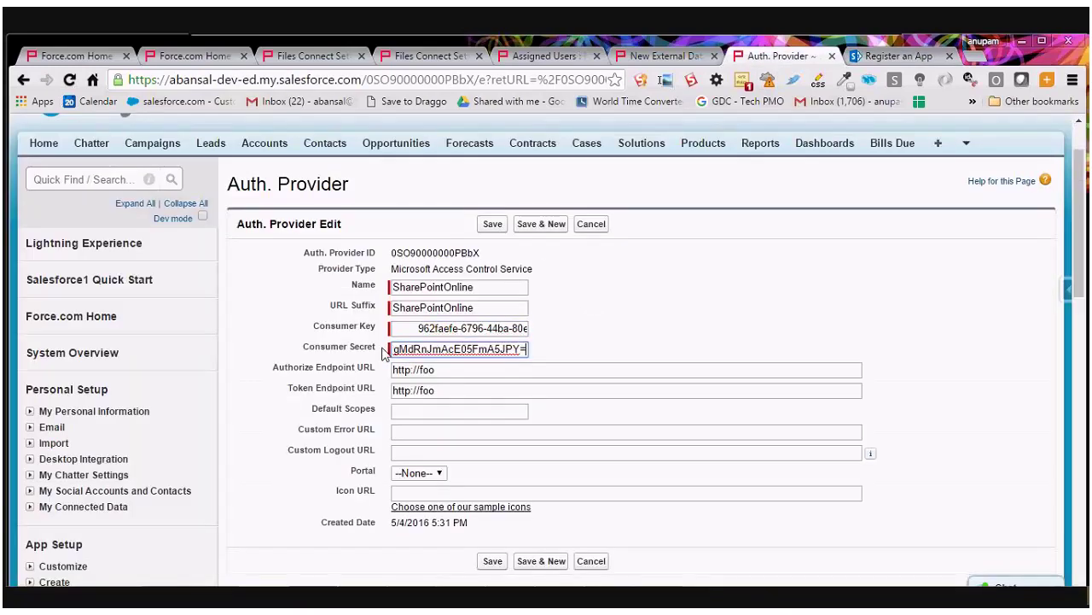
{"action": "key", "text": "shift+Tab"}
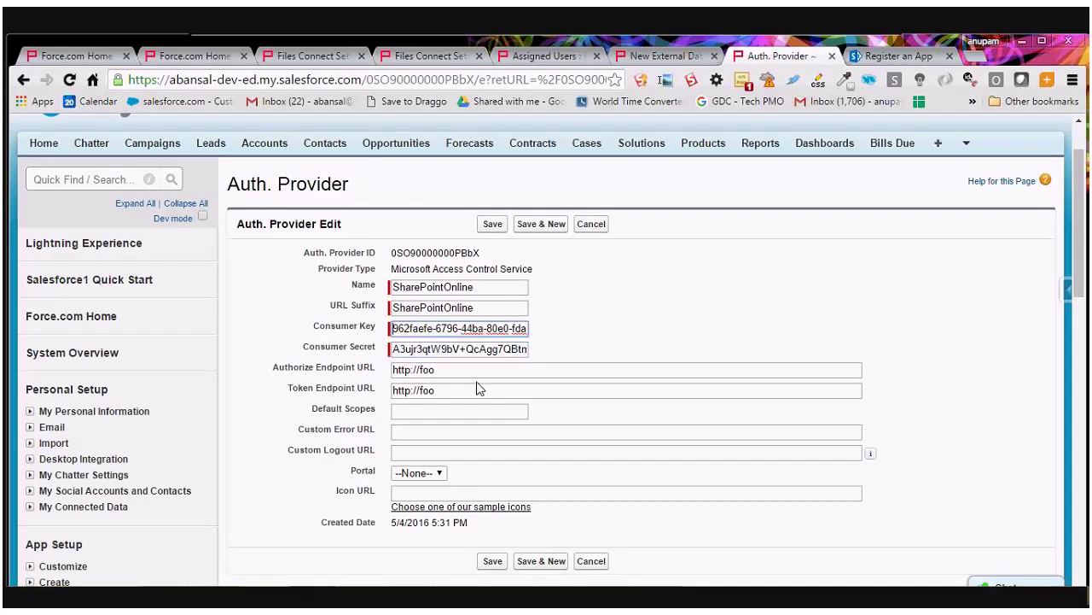
Paste the SharePoint OAuthAuthorize and access-control token URLs as endpoints and save the provider.
{"action": "left_click", "coordinate": [474, 373]}
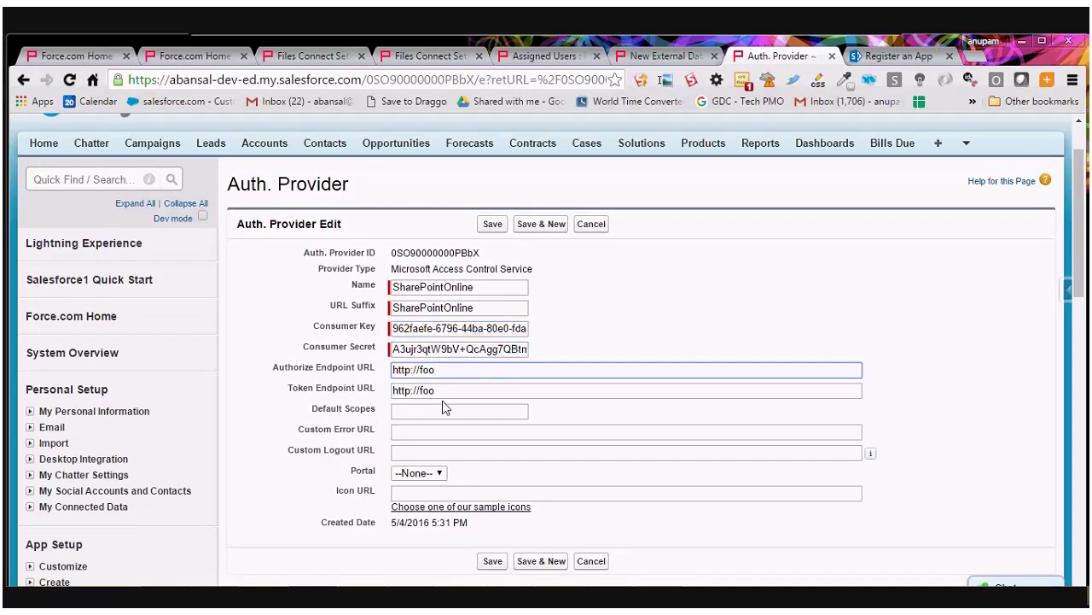
{"action": "left_click", "coordinate": [442, 392]}
{"action": "left_click", "coordinate": [445, 369]}
{"action": "key", "text": "ctrl+a"}
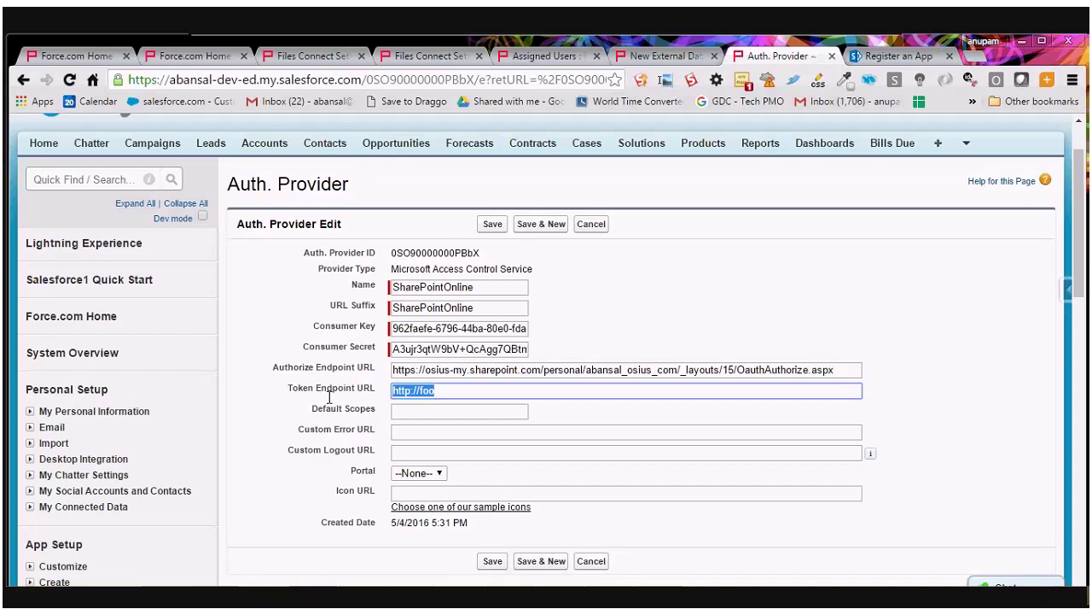
{"action": "key", "text": "ctrl+v"}
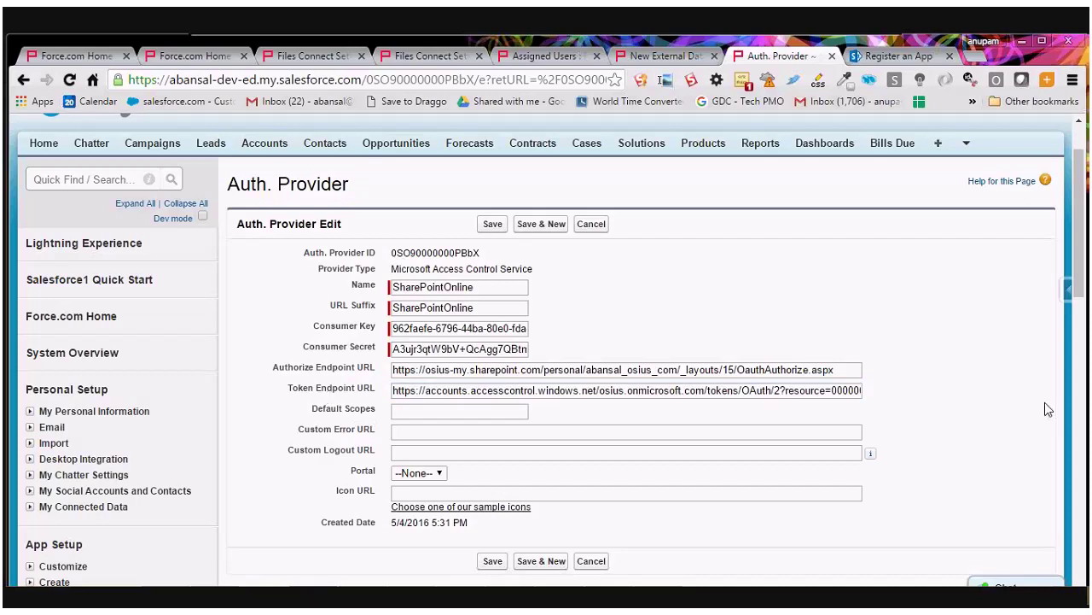
{"action": "left_click", "coordinate": [492, 225]}
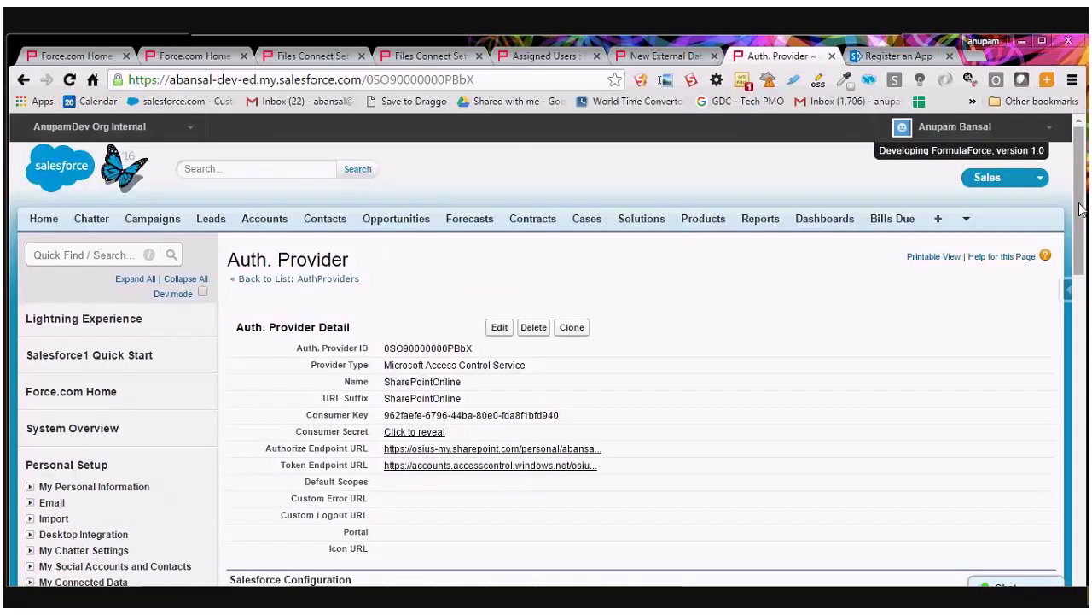
{"action": "left_click_drag", "start_coordinate": [1082, 210], "coordinate": [1085, 239]}
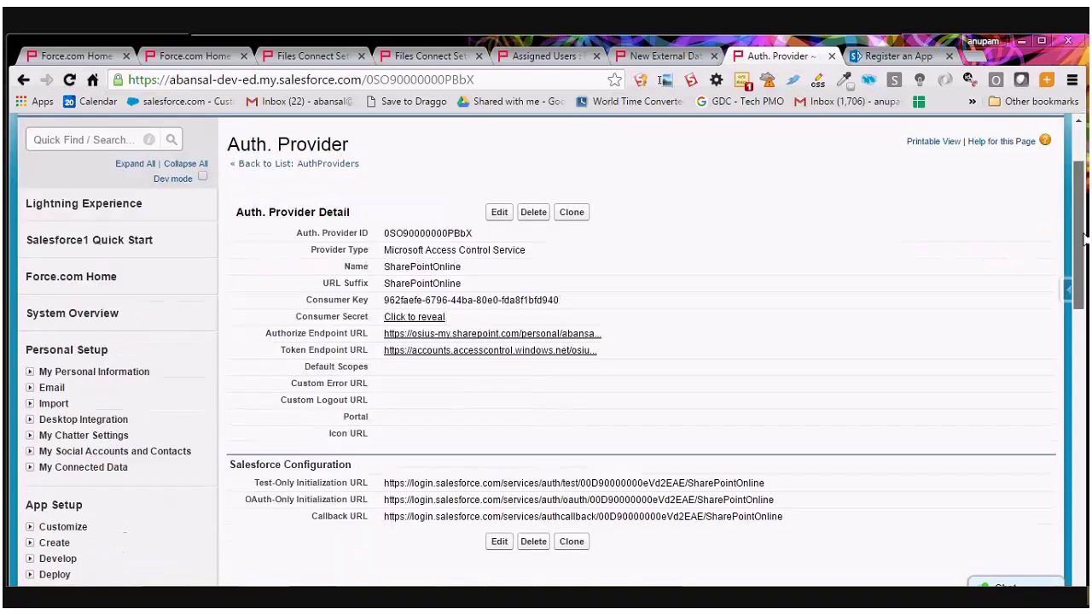
{"action": "scroll", "coordinate": [949, 203], "scroll_direction": "up", "scroll_amount": 1}
{"action": "left_click", "coordinate": [882, 57]}
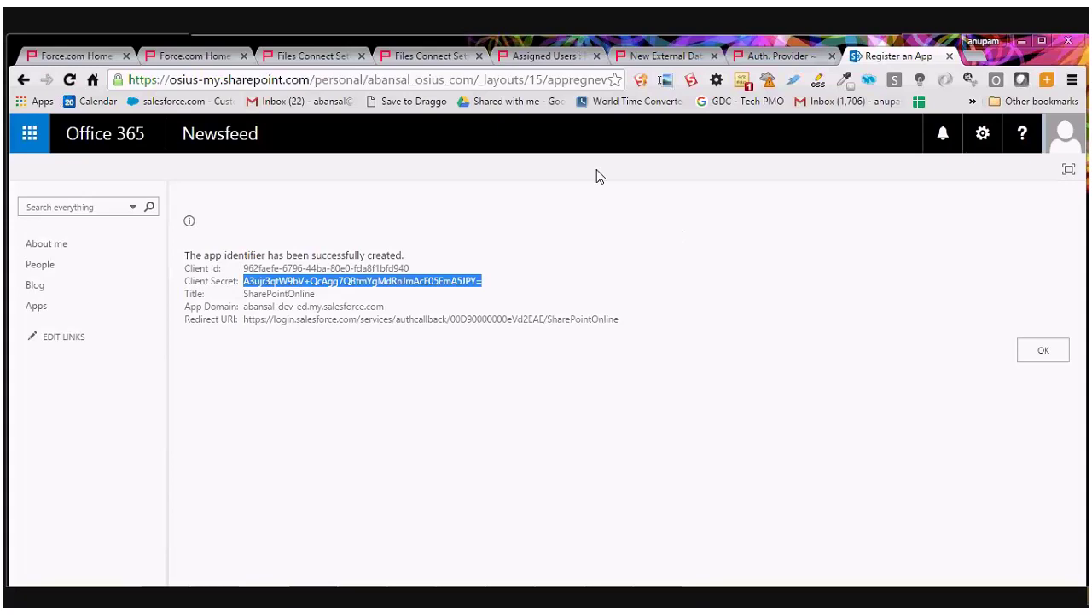
Change regnew.aspx to appinv.aspx in the address to load the app permission grant page.
{"action": "left_click_drag", "start_coordinate": [557, 84], "coordinate": [636, 92]}
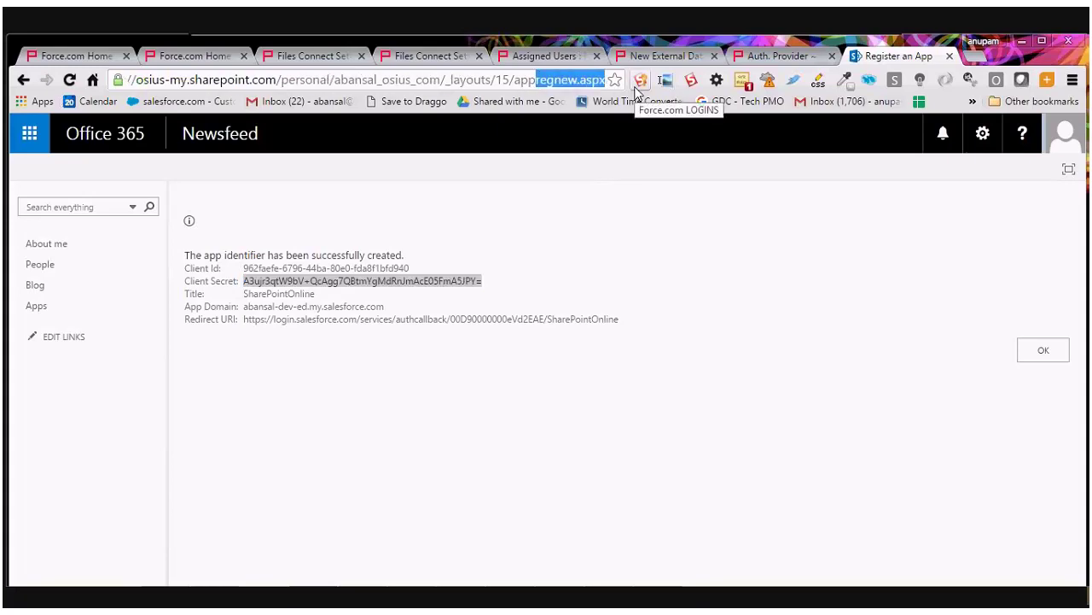
{"action": "type", "text": "inv."}
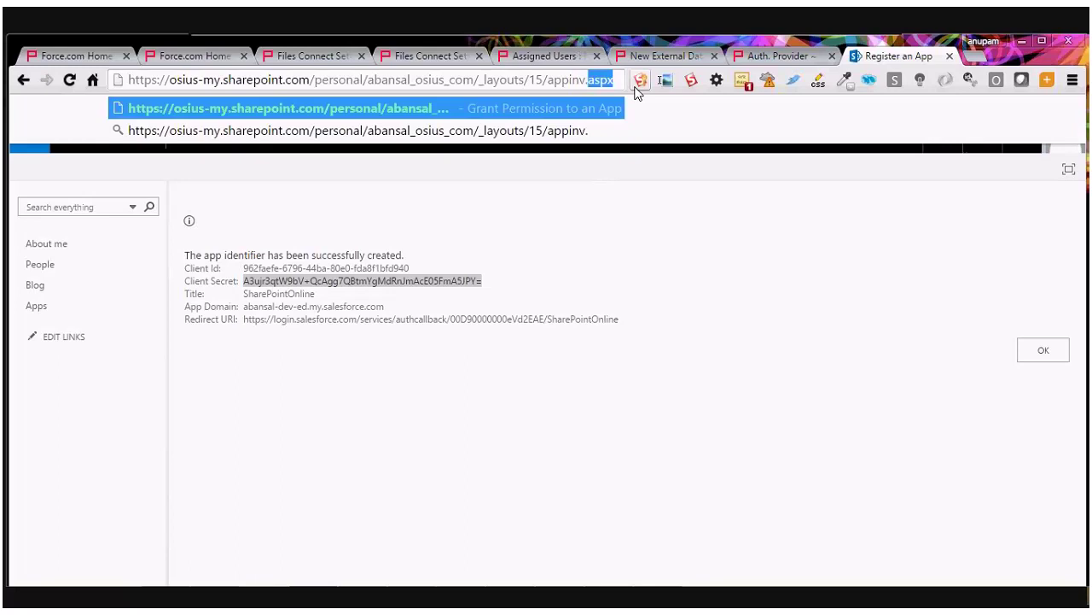
{"action": "key", "text": "Return"}
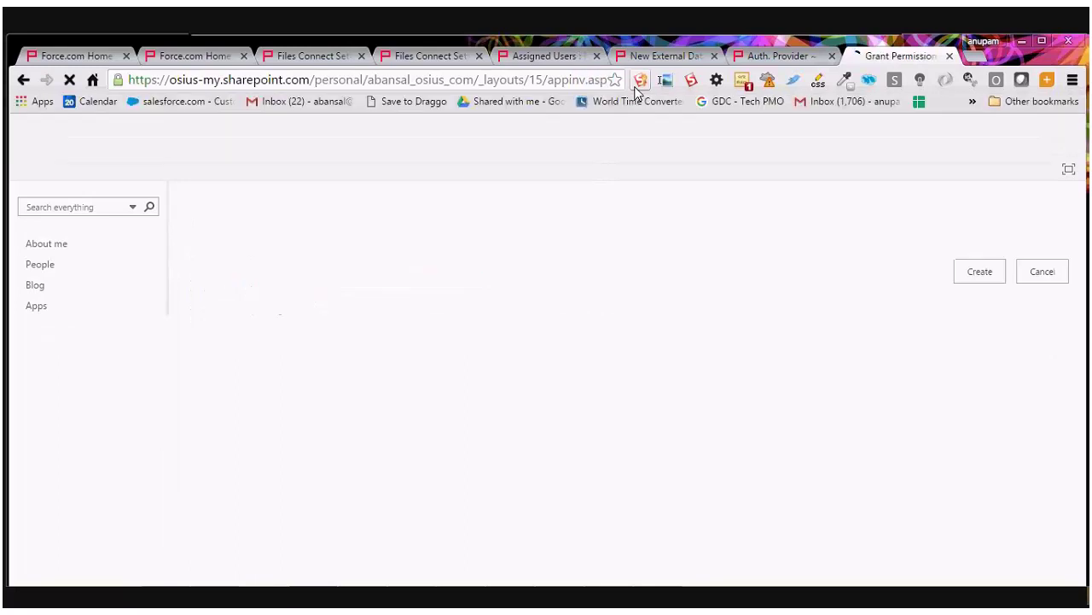
{"action": "left_click", "coordinate": [532, 334]}
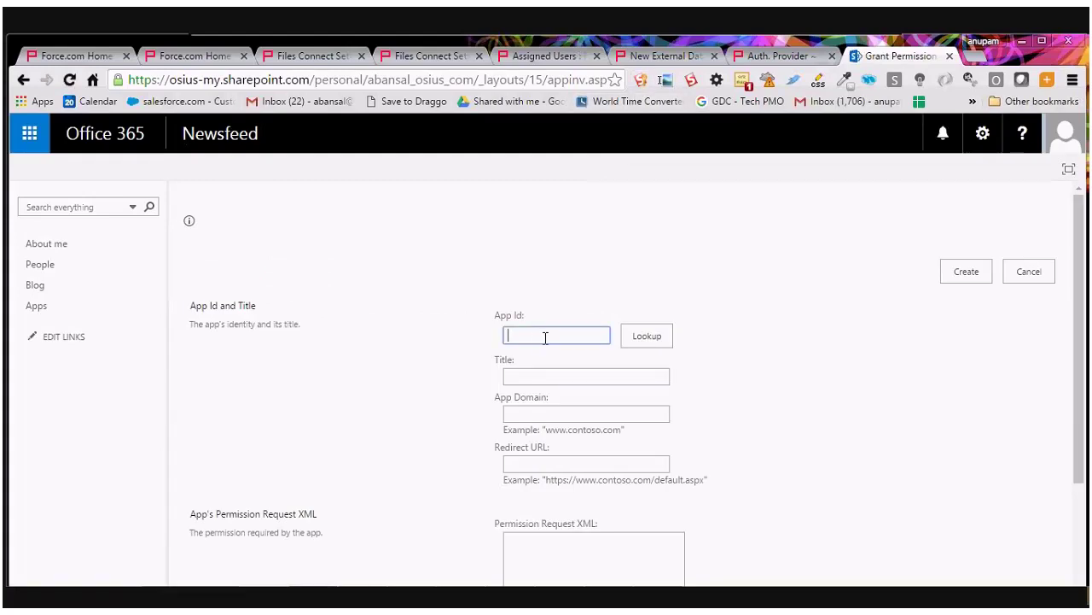
Copy the Salesforce Consumer Key into App Id and look up the SharePointOnline app.
{"action": "left_click", "coordinate": [764, 54]}
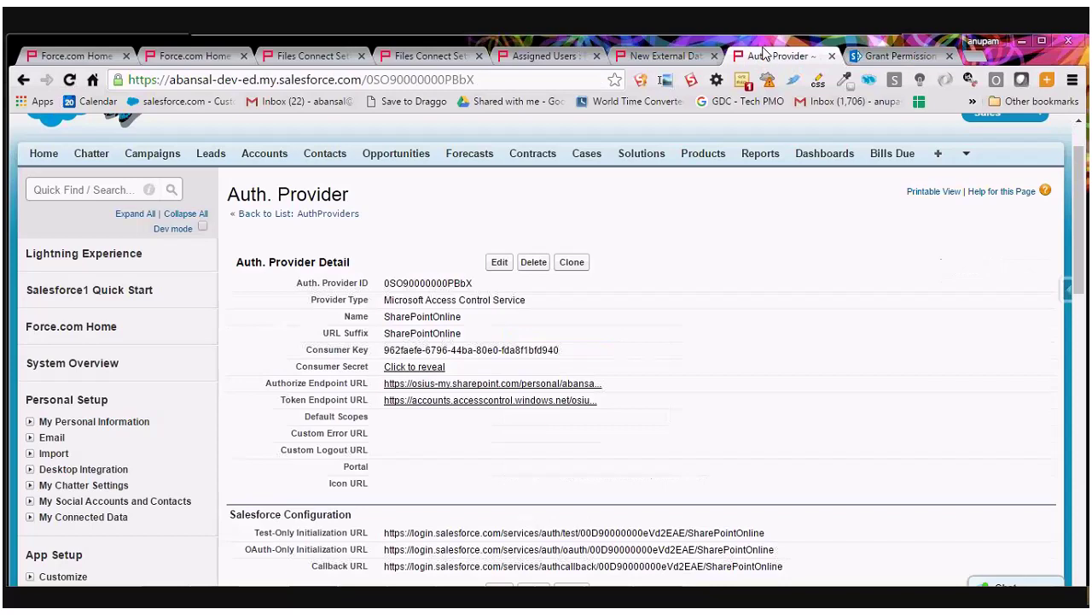
{"action": "left_click_drag", "start_coordinate": [386, 350], "coordinate": [583, 352]}
{"action": "key", "text": "ctrl+c"}
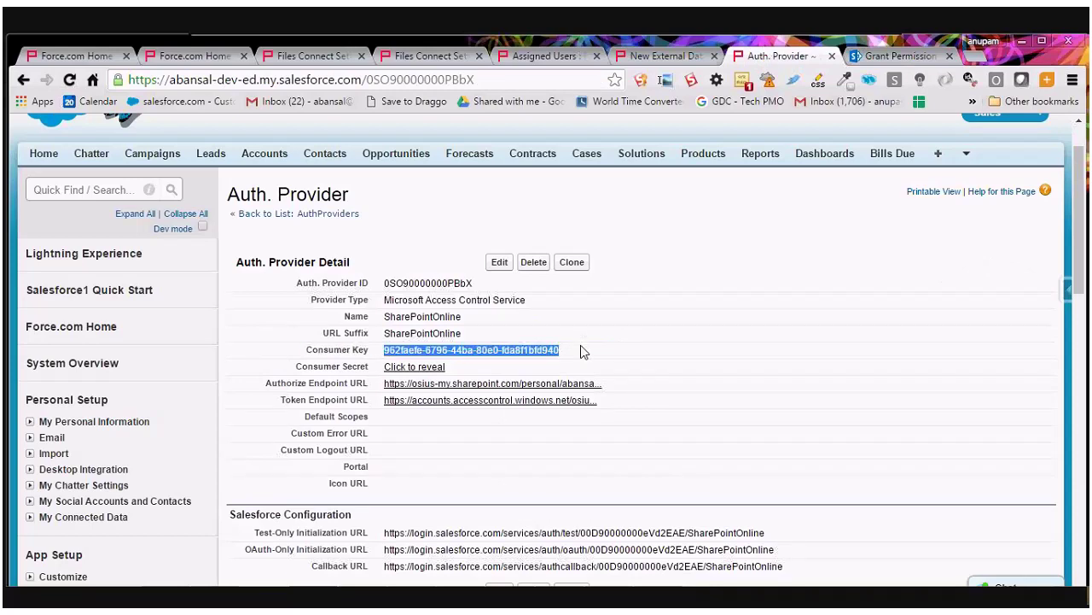
{"action": "left_click", "coordinate": [885, 54]}
{"action": "key", "text": "ctrl+v"}
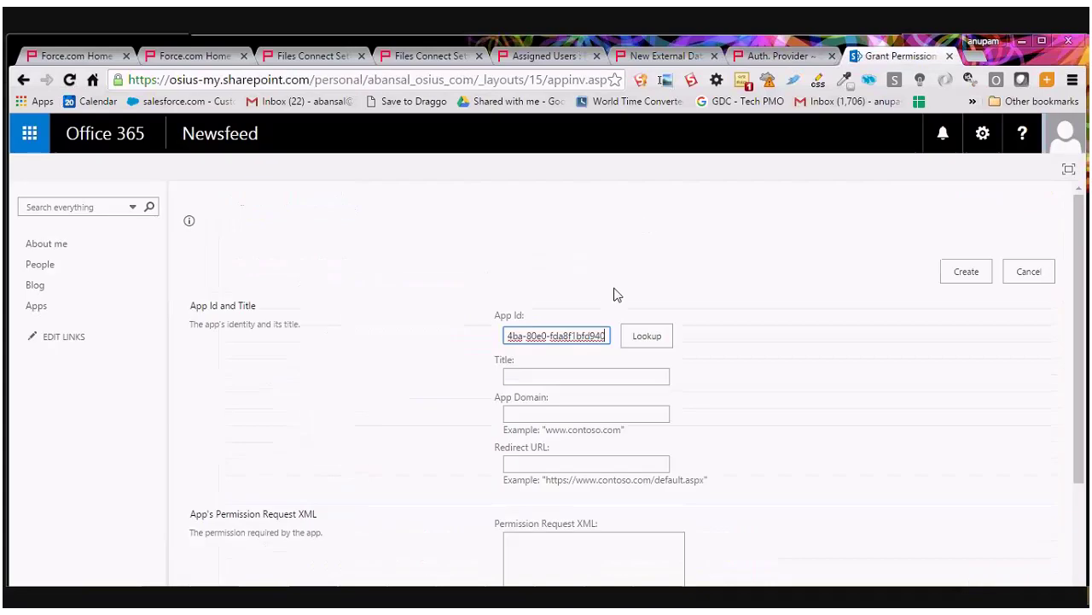
{"action": "left_click", "coordinate": [647, 335]}
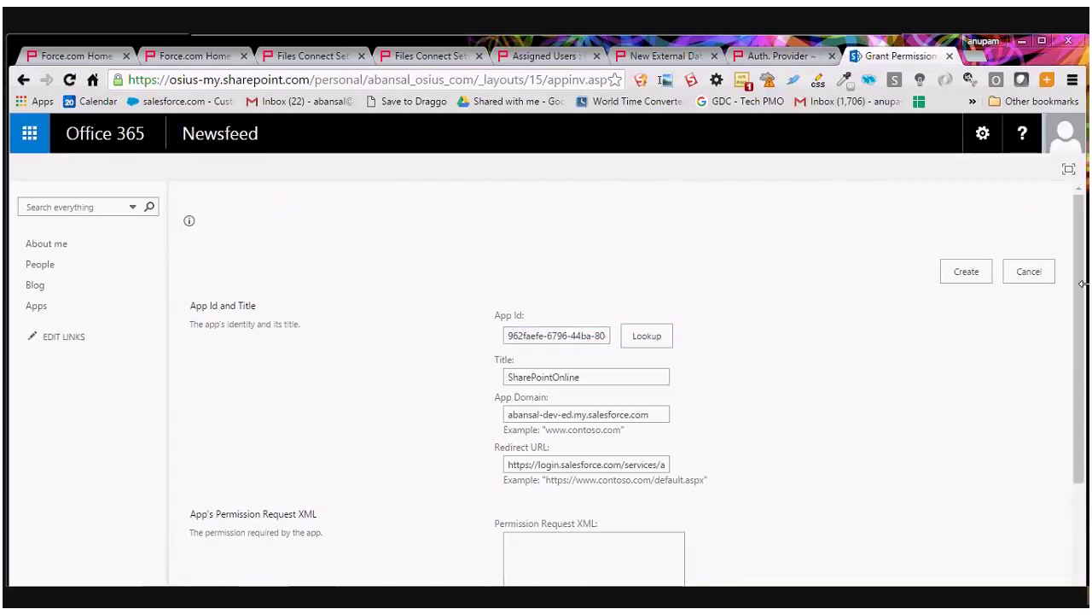
{"action": "scroll", "coordinate": [1020, 358], "scroll_direction": "down", "scroll_amount": 1}
{"action": "left_click", "coordinate": [535, 491]}
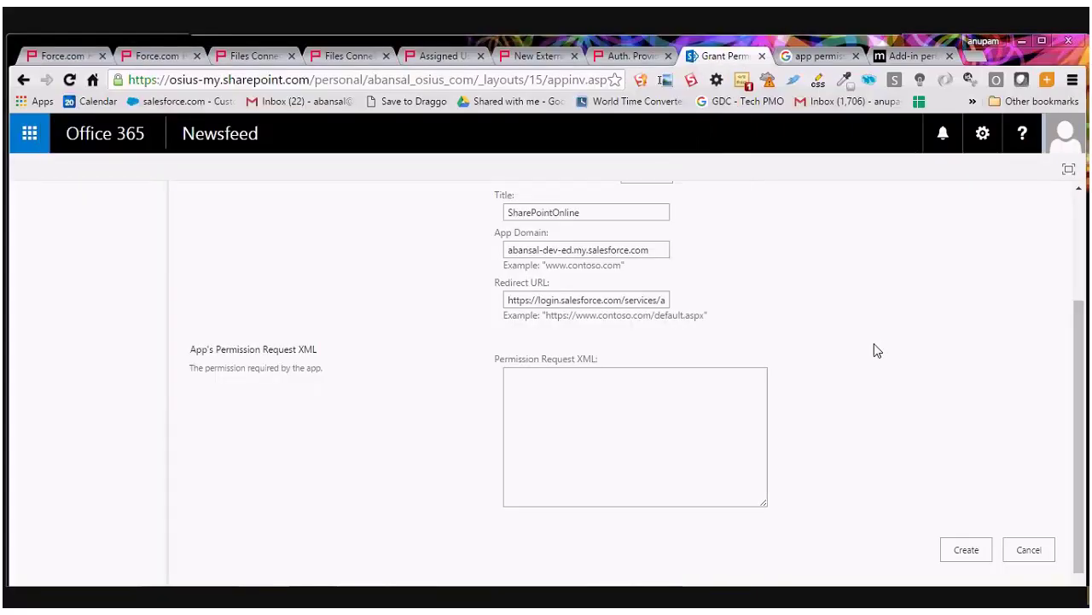
Paste the AppPermissionRequests XML with Right="FullControl" and create the permission grant.
{"action": "left_click", "coordinate": [641, 424]}
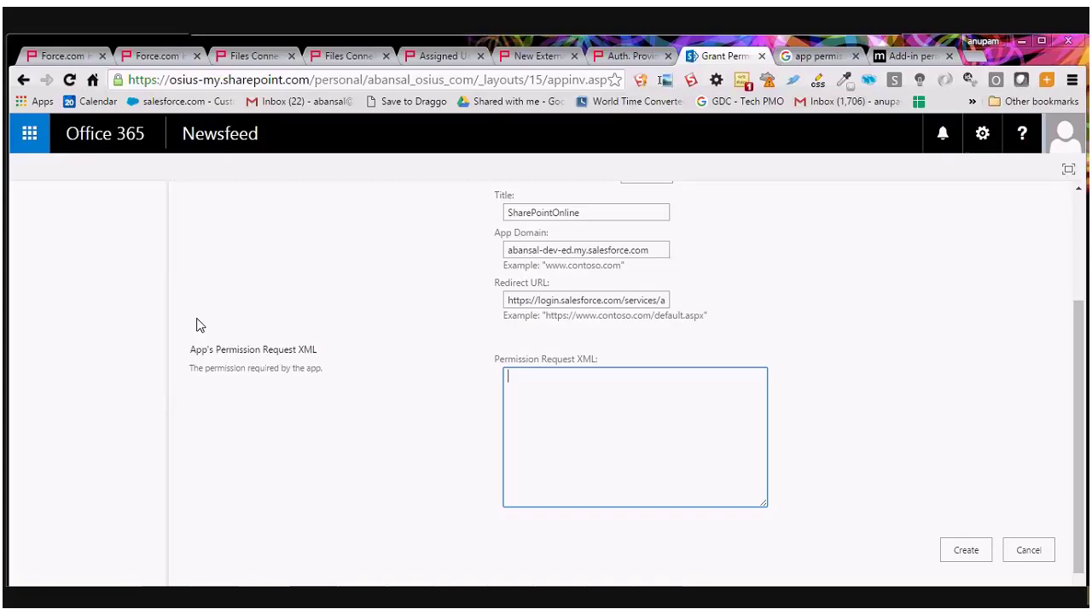
{"action": "type", "text": "<AppPermissionRequests>     <AppPermissionRequest Scope=\"http://sharepoint/content/sitecollection/web\" Right=\"FullControl\"/>   </AppPermissionRequests>"}
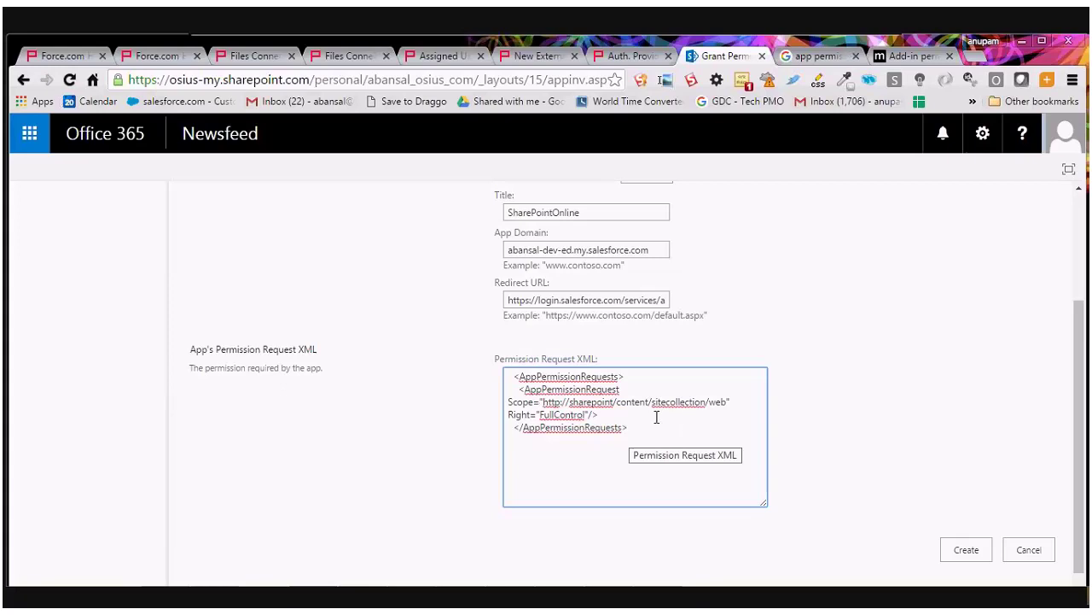
{"action": "double_click", "coordinate": [551, 419]}
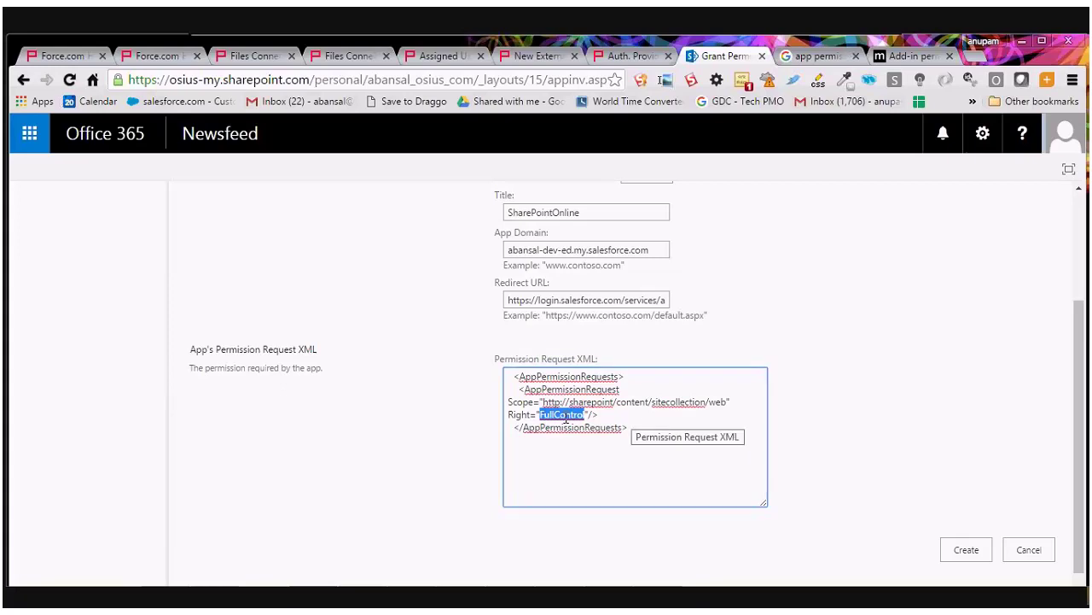
{"action": "left_click", "coordinate": [644, 425]}
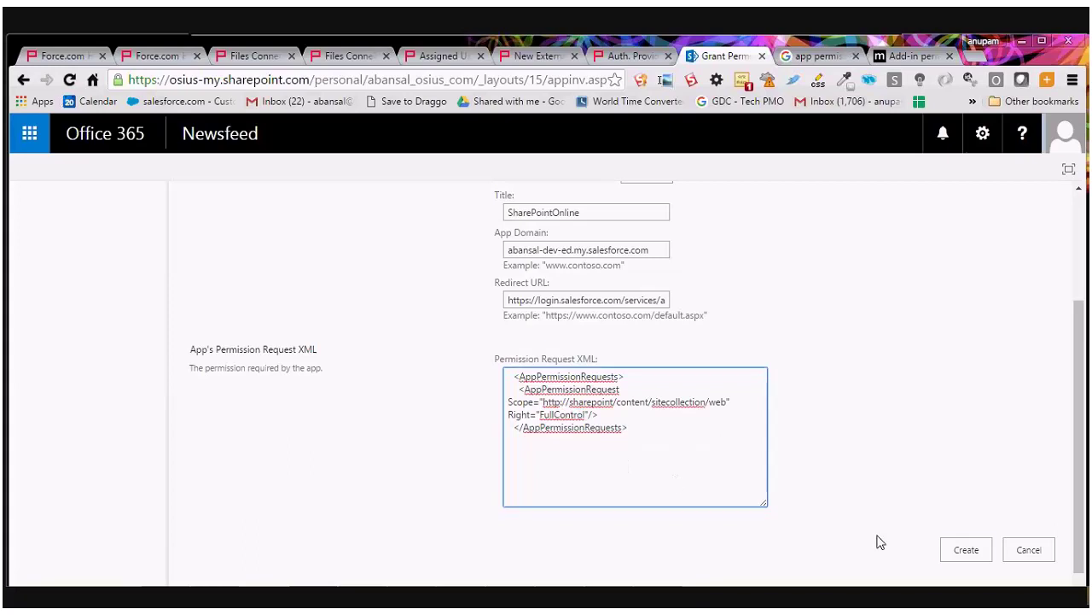
{"action": "left_click", "coordinate": [967, 550]}
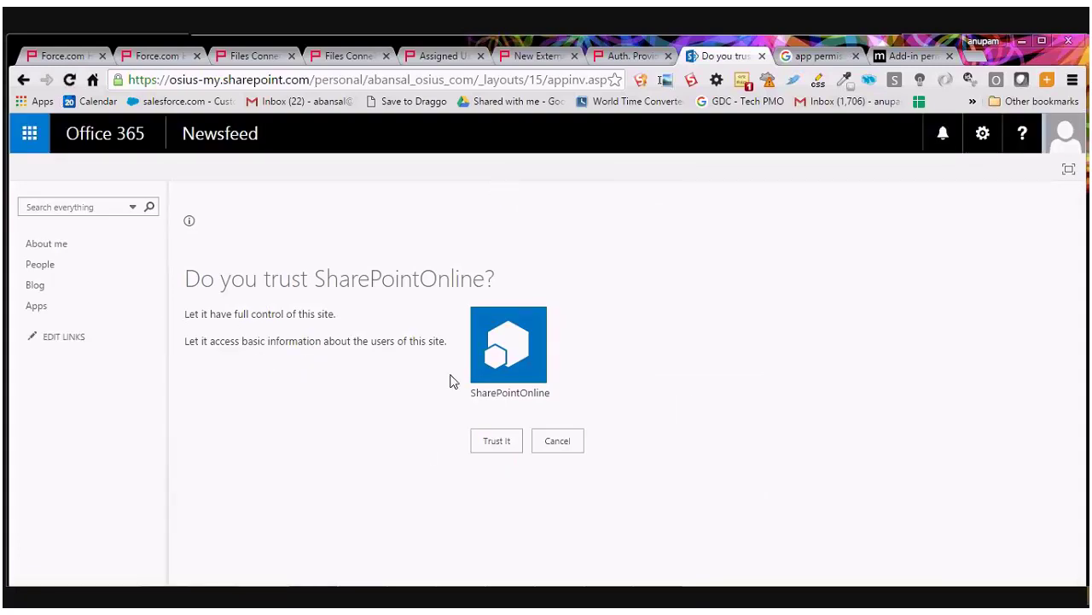
Trust the SharePointOnline app with full control, then go back to the Salesforce Auth. Provider page.
{"action": "left_click", "coordinate": [495, 445]}
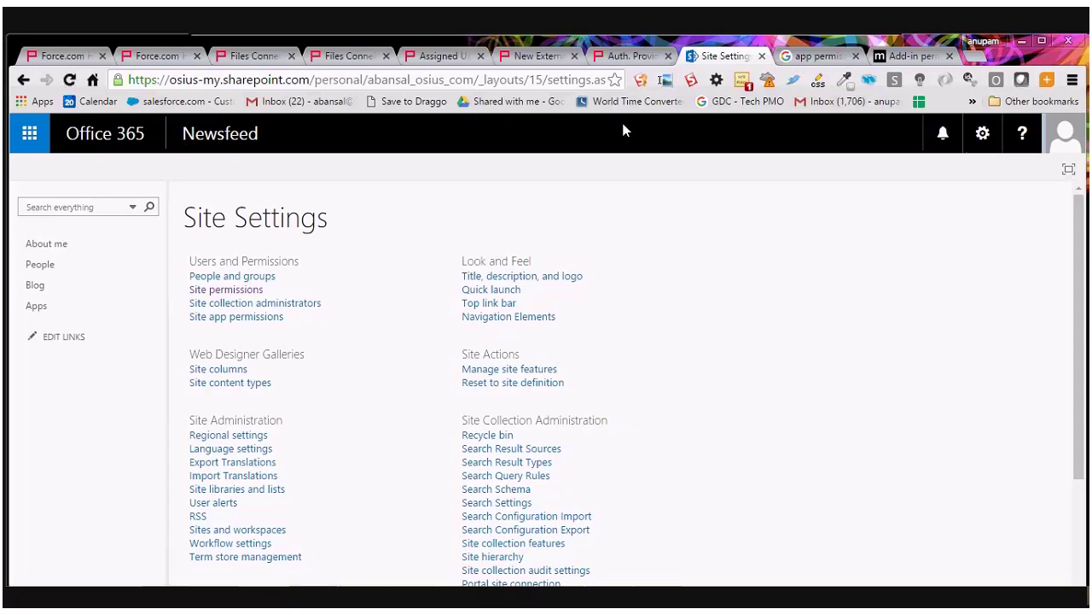
{"action": "left_click", "coordinate": [626, 58]}
{"action": "left_click_drag", "start_coordinate": [1081, 203], "coordinate": [1082, 211]}
{"action": "left_click", "coordinate": [95, 162]}
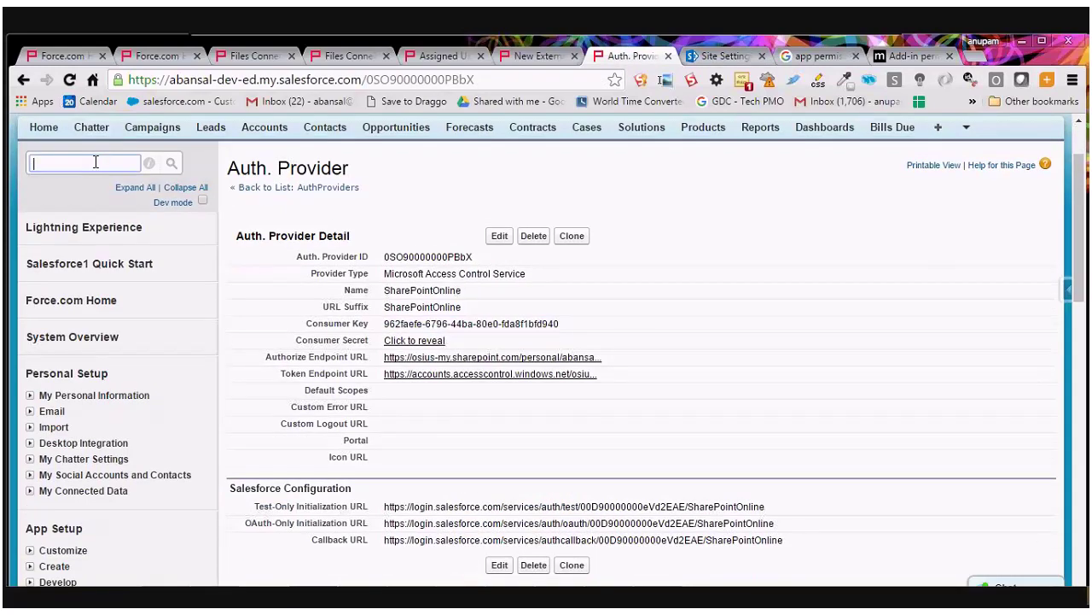
Find External Data Sources via Quick Find 'Externa', open it in a new tab, and start a new source.
{"action": "type", "text": "Externa"}
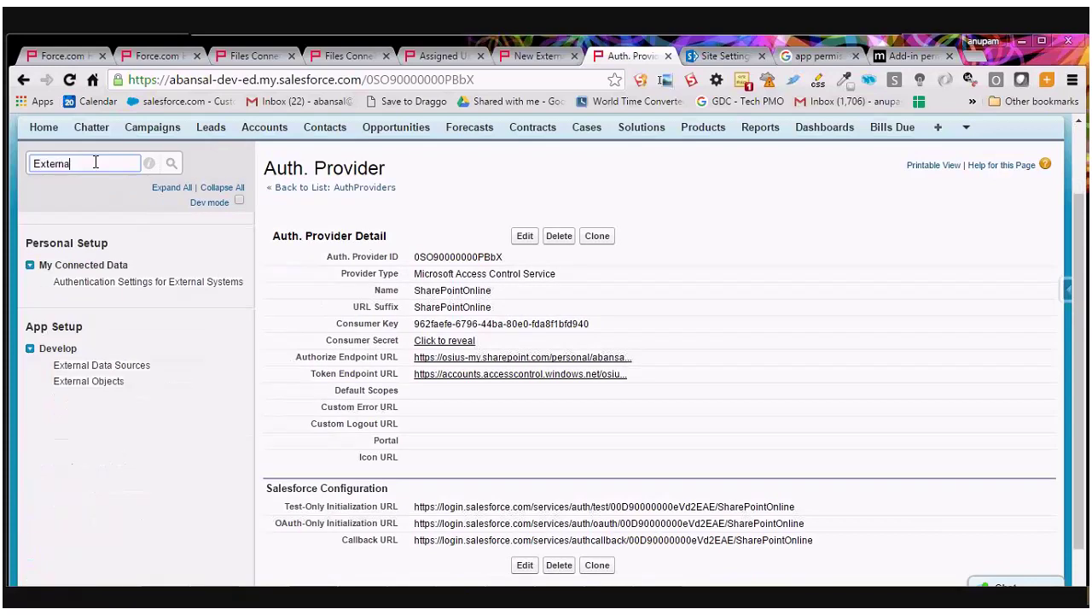
{"action": "right_click", "coordinate": [75, 389]}
{"action": "left_click", "coordinate": [120, 378]}
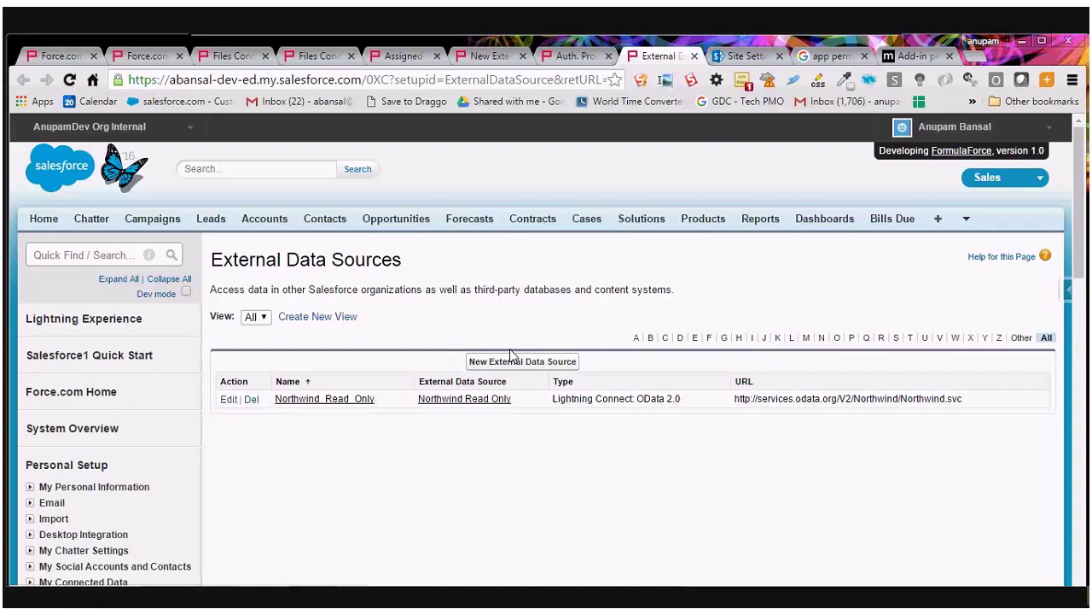
{"action": "left_click", "coordinate": [511, 359]}
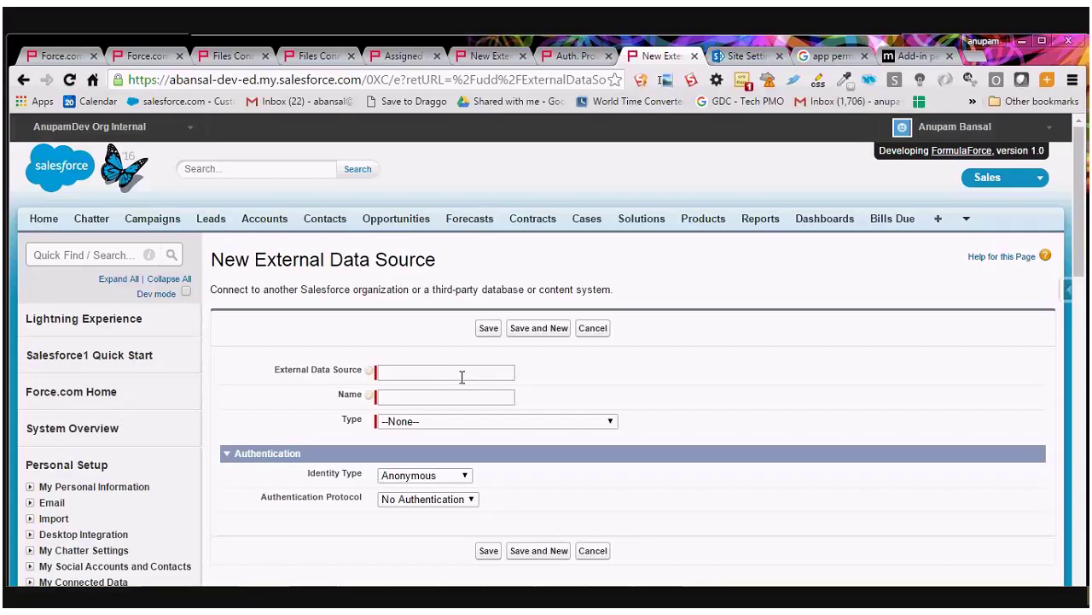
Name the source SharePointOnline, type Files Connect: Microsoft SharePoint Online, and paste the site URL.
{"action": "left_click", "coordinate": [461, 373]}
{"action": "type", "text": "Share"}
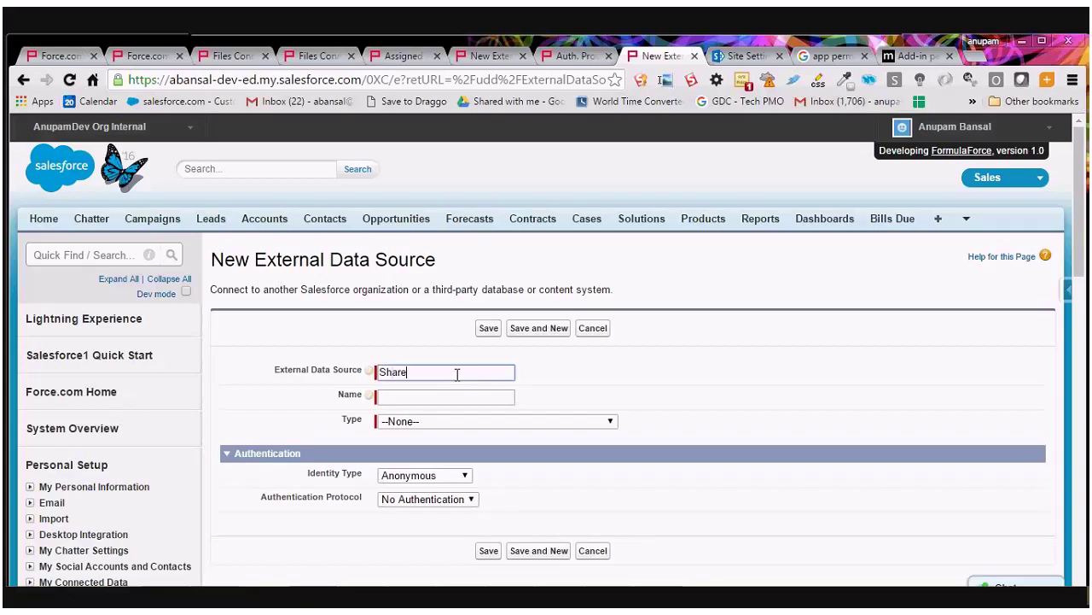
{"action": "type", "text": "PointOnline"}
{"action": "key", "text": "Tab"}
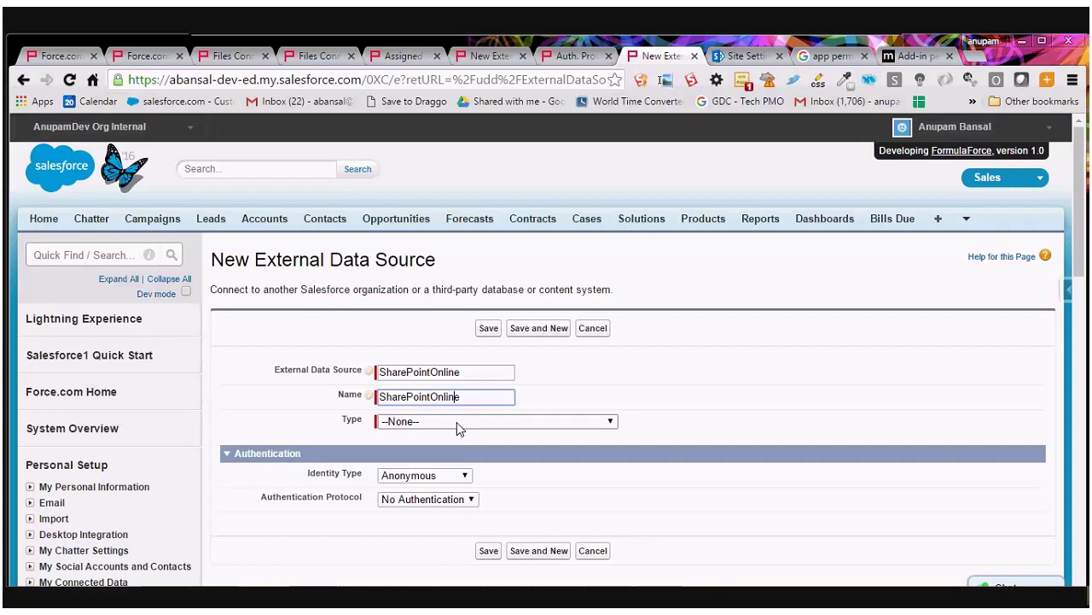
{"action": "left_click", "coordinate": [456, 421]}
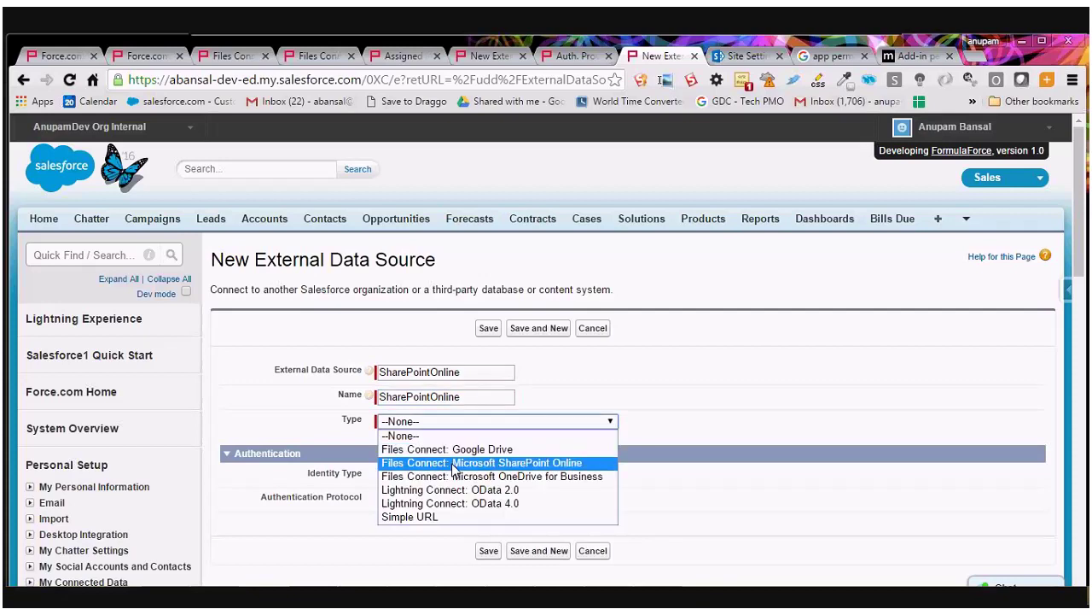
{"action": "left_click", "coordinate": [455, 464]}
{"action": "left_click", "coordinate": [439, 479]}
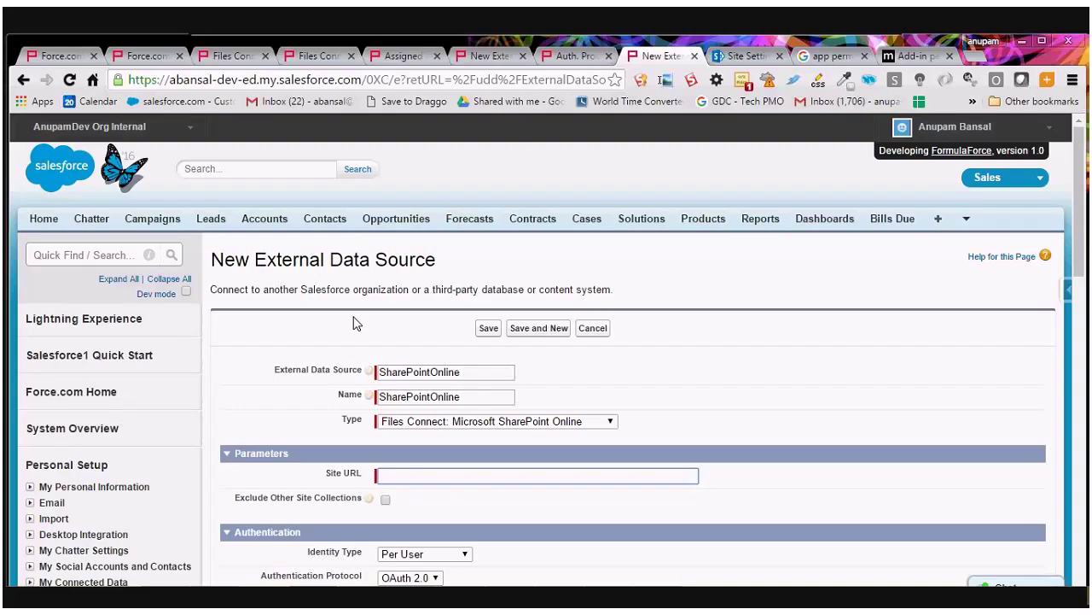
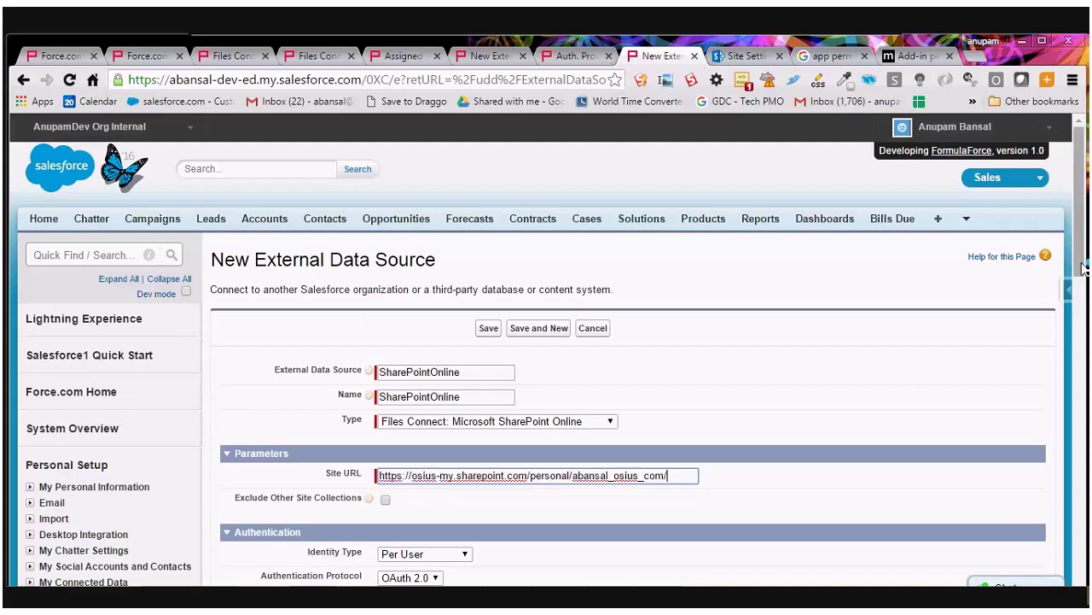
Keep Per User identity with OAuth 2.0 and choose the SharePointOnline authentication provider.
{"action": "scroll", "coordinate": [1082, 268], "scroll_direction": "down", "scroll_amount": 1}
{"action": "scroll", "coordinate": [596, 366], "scroll_direction": "down", "scroll_amount": 1}
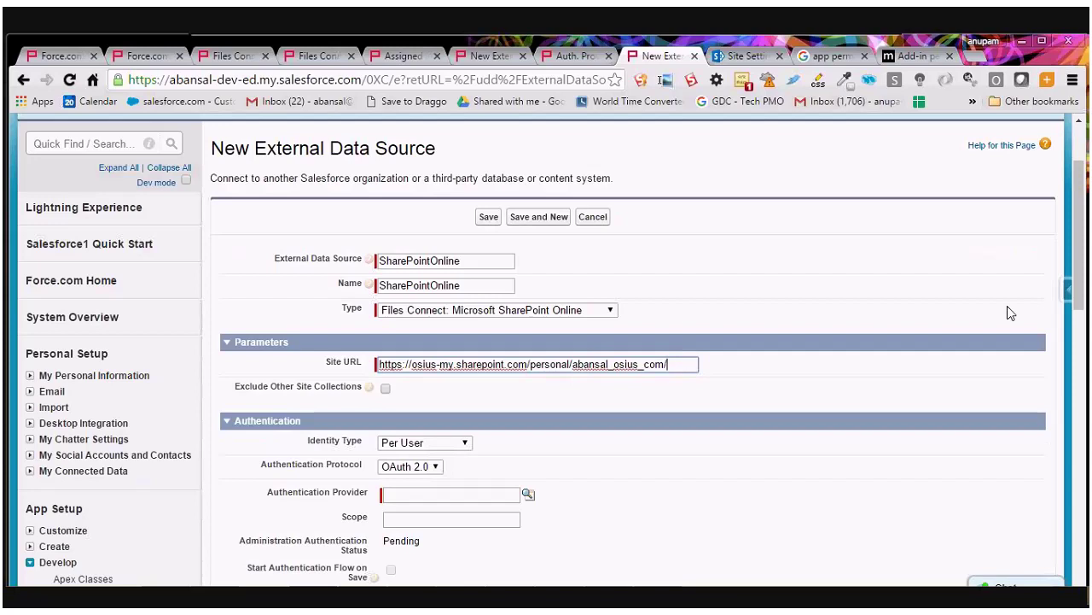
{"action": "left_click_drag", "start_coordinate": [1080, 295], "coordinate": [1086, 331]}
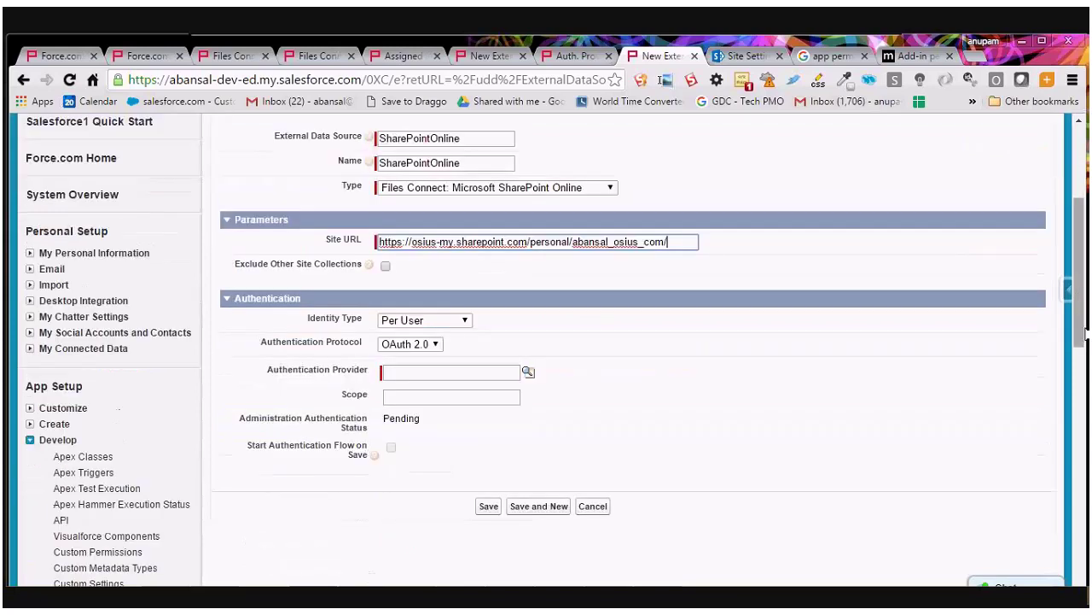
{"action": "left_click", "coordinate": [437, 321]}
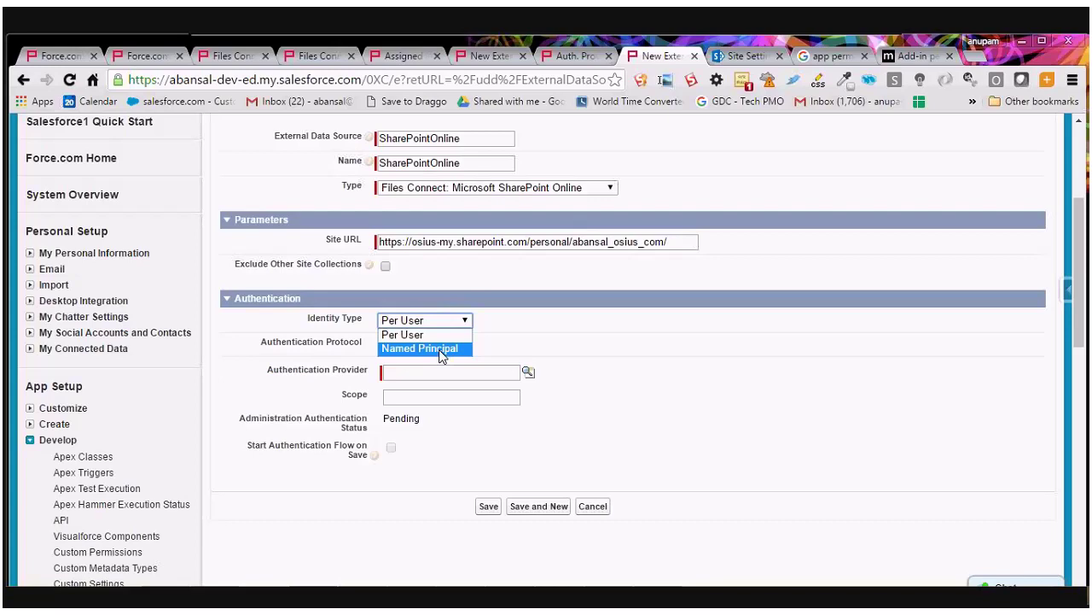
{"action": "left_click", "coordinate": [418, 335]}
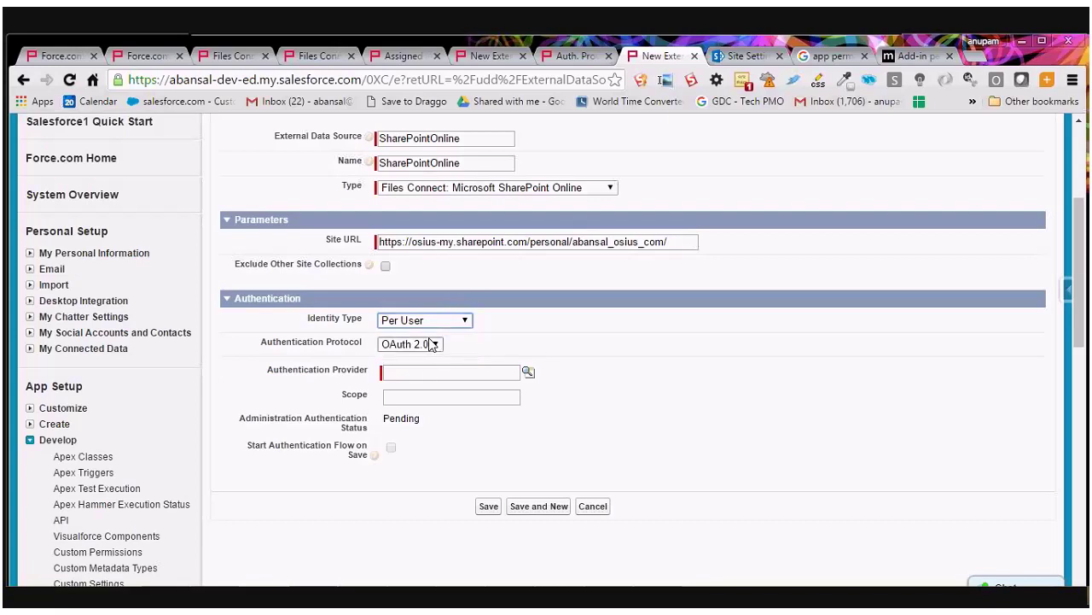
{"action": "left_click", "coordinate": [415, 389]}
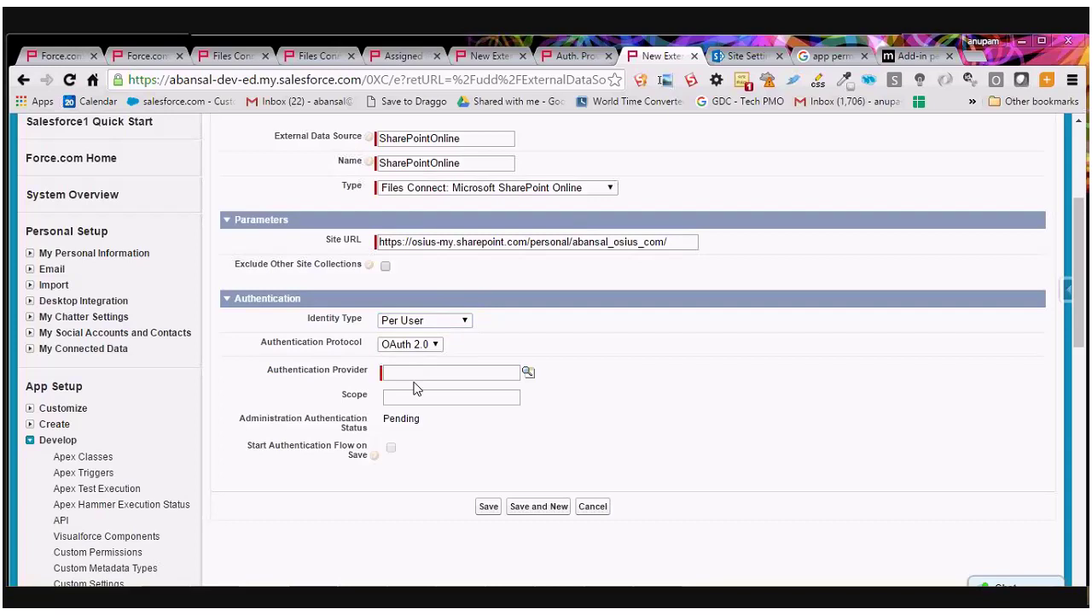
{"action": "left_click", "coordinate": [415, 373]}
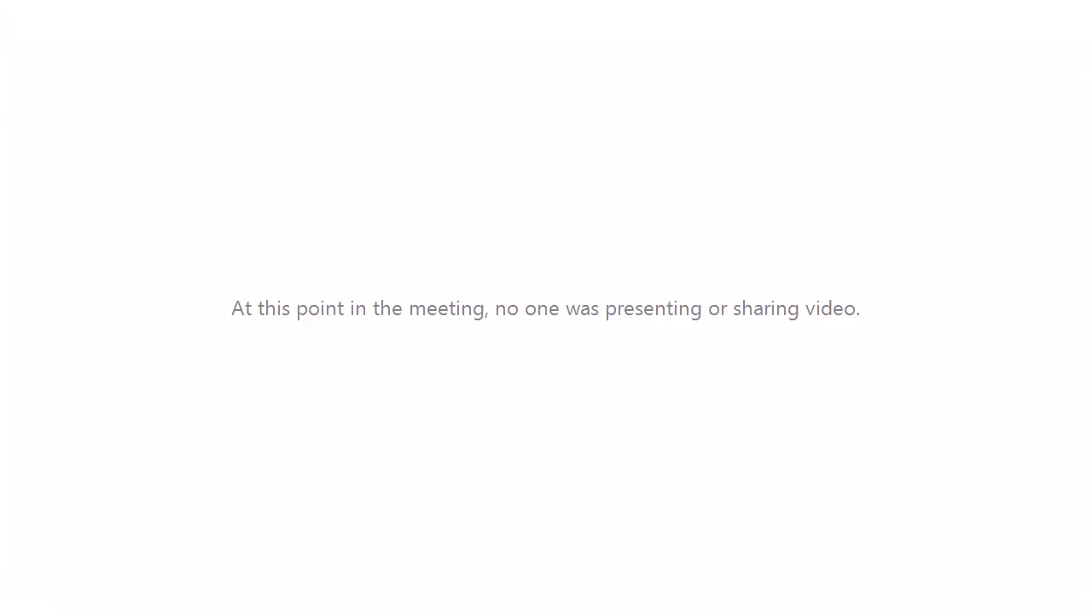
{"action": "left_click", "coordinate": [529, 372]}
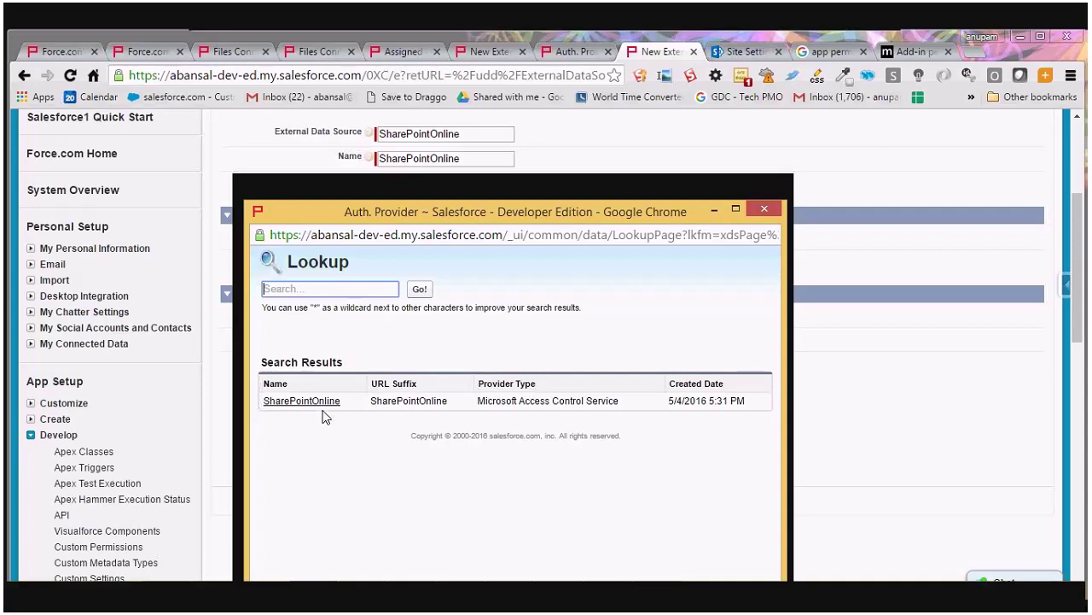
{"action": "left_click", "coordinate": [324, 401]}
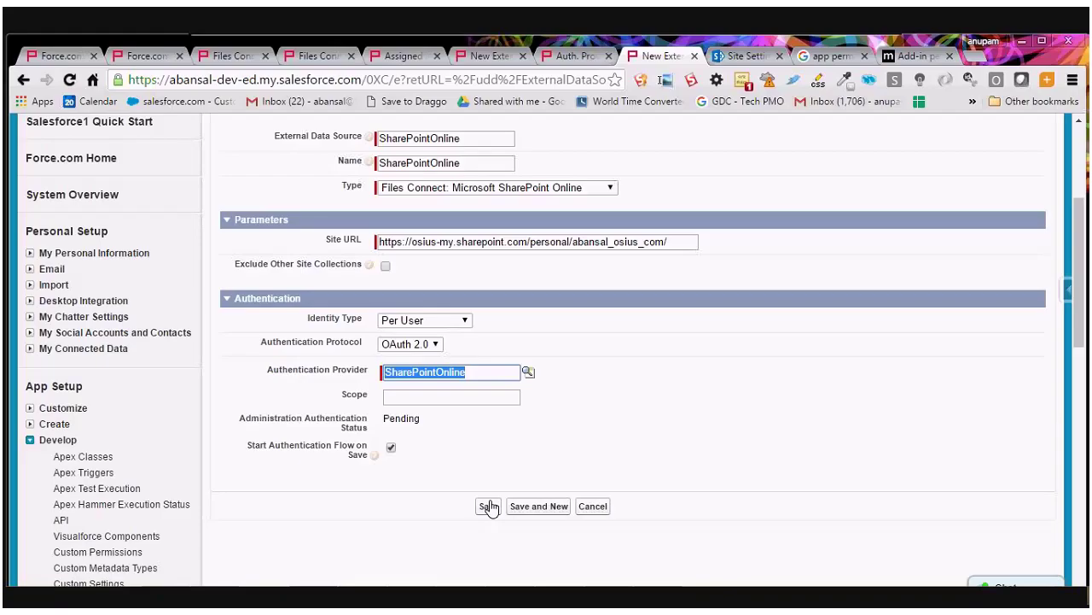
Save the SharePointOnline external data source and trust the SharePointOnline app when SharePoint asks.
{"action": "left_click", "coordinate": [489, 507]}
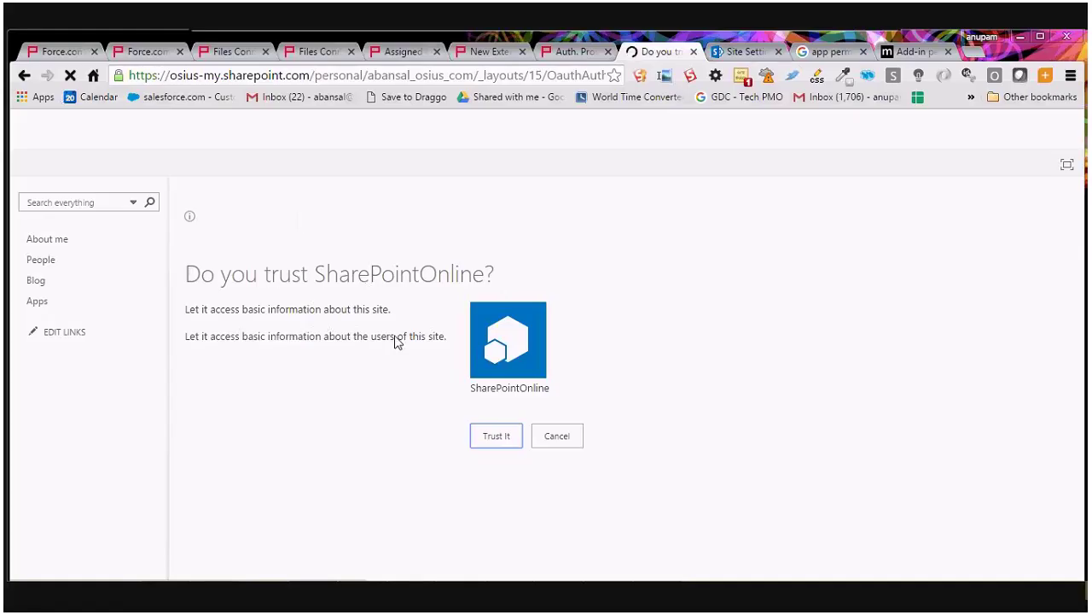
{"action": "left_click", "coordinate": [490, 445]}
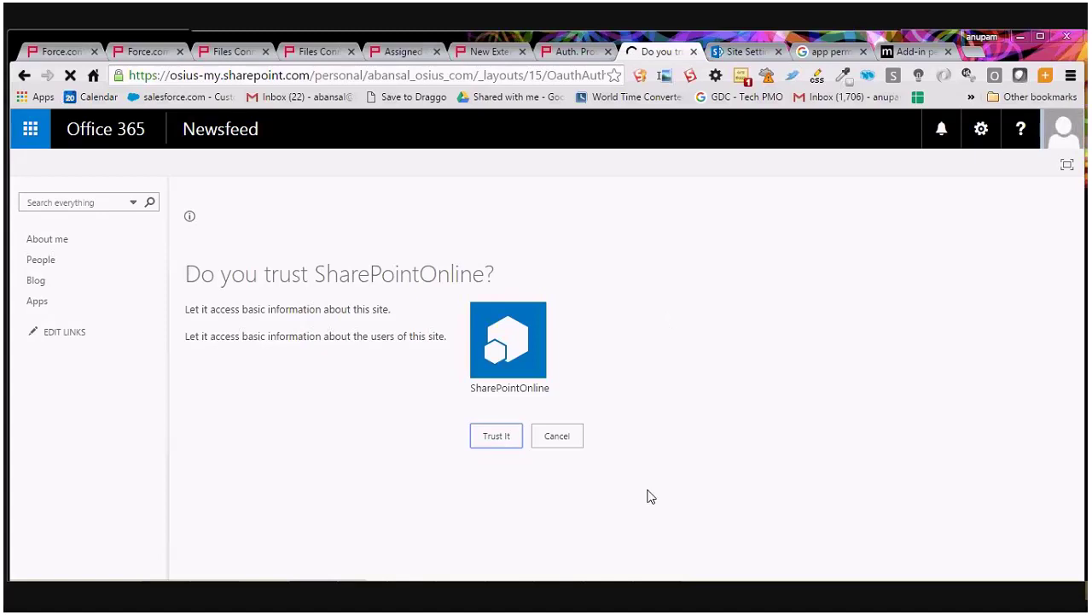
{"action": "left_click", "coordinate": [504, 453]}
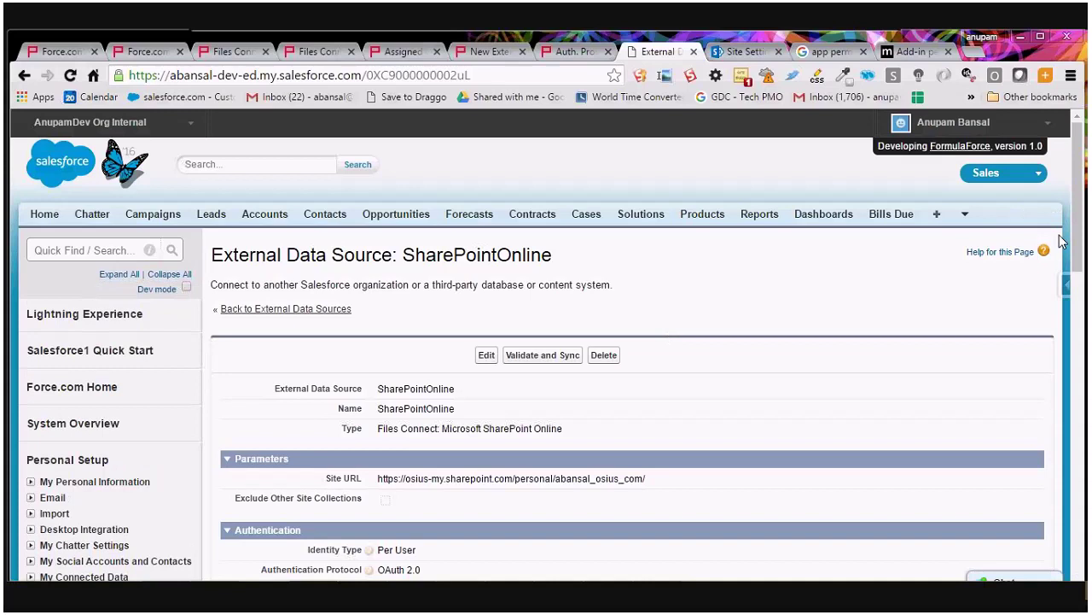
Validate the SharePointOnline data source and sync its items_SharePointOnline table.
{"action": "scroll", "coordinate": [1084, 242], "scroll_direction": "down", "scroll_amount": 2}
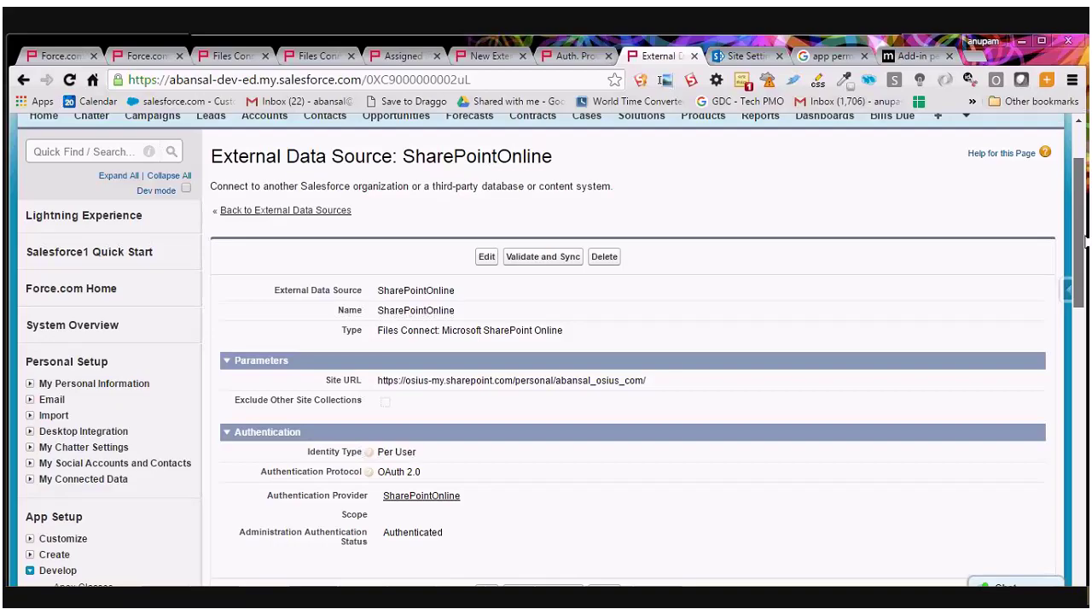
{"action": "left_click", "coordinate": [541, 256]}
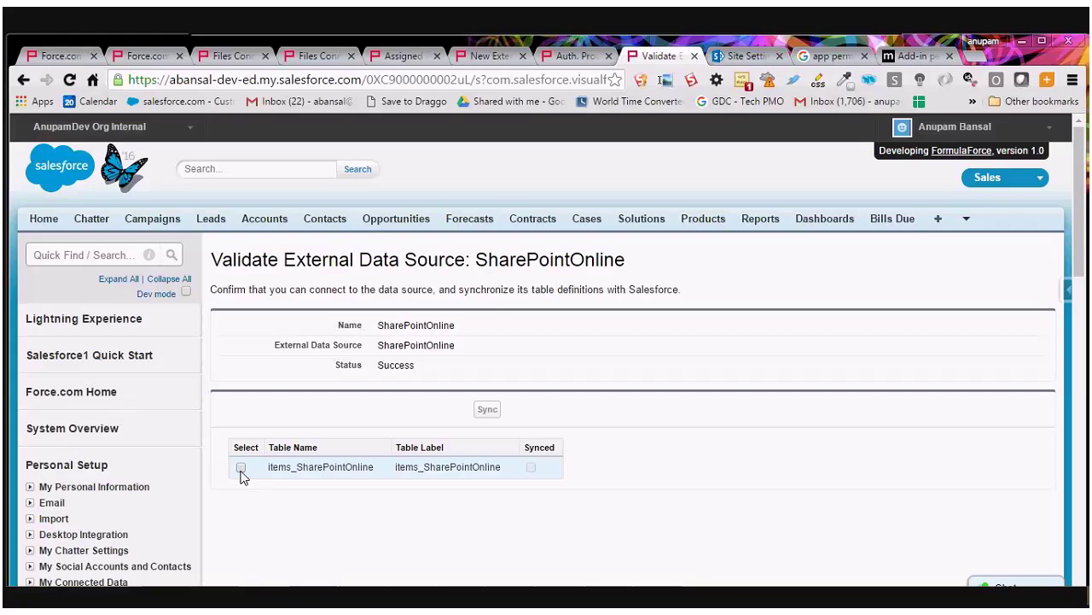
{"action": "left_click", "coordinate": [241, 469]}
{"action": "left_click", "coordinate": [488, 408]}
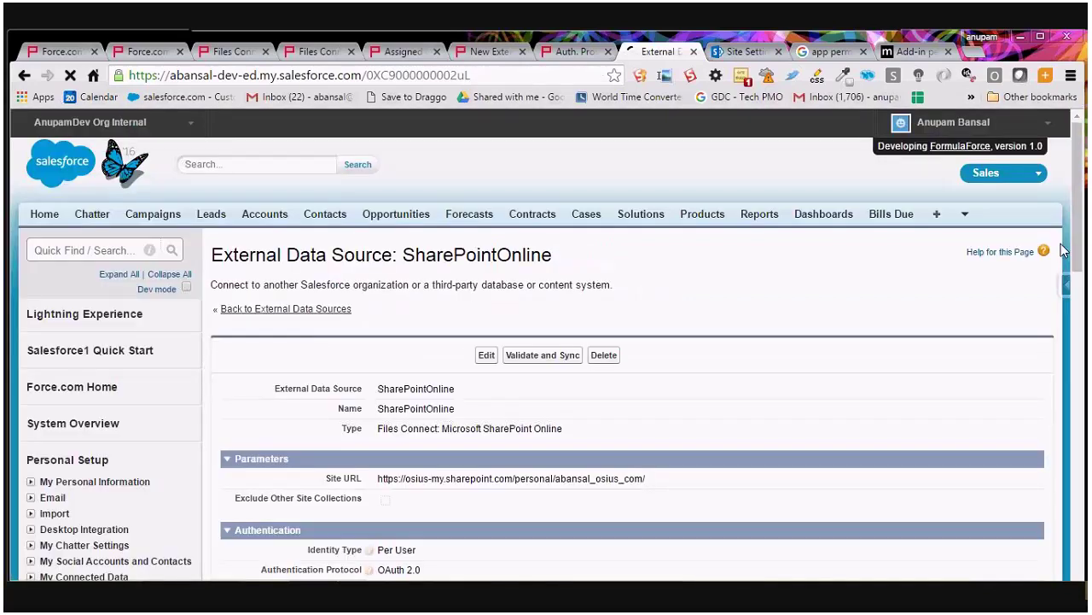
Open opportunity Opp3 in a new tab and switch to it.
{"action": "mouse_move", "coordinate": [1077, 249]}
{"action": "left_mouse_down"}
{"action": "mouse_move", "coordinate": [1086, 378]}
{"action": "mouse_move", "coordinate": [1077, 258]}
{"action": "left_mouse_up"}
{"action": "scroll", "coordinate": [776, 291], "scroll_direction": "up", "scroll_amount": 1}
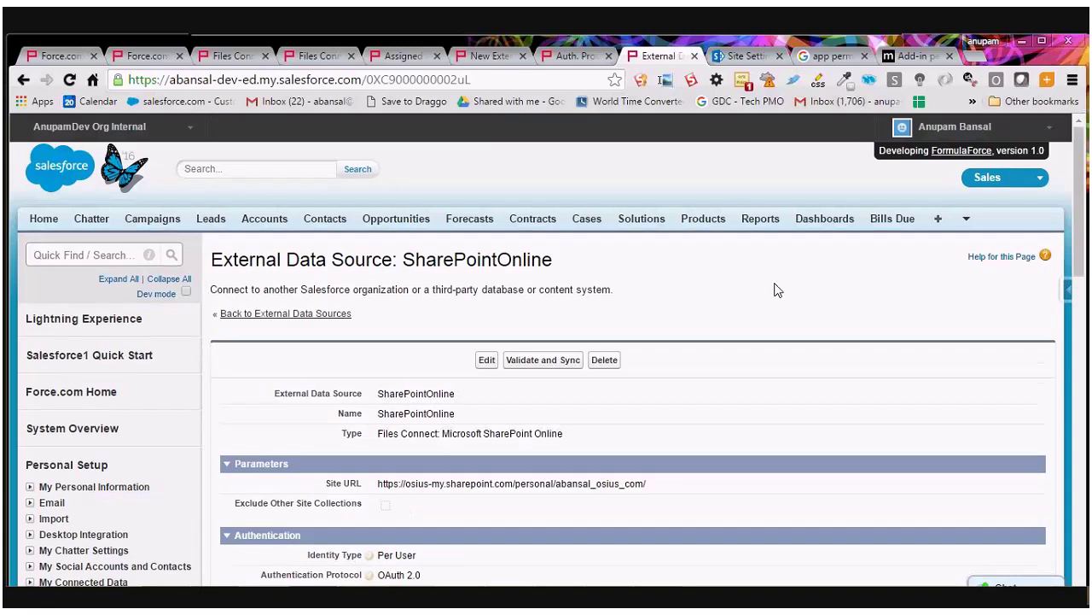
{"action": "middle_click", "coordinate": [385, 224]}
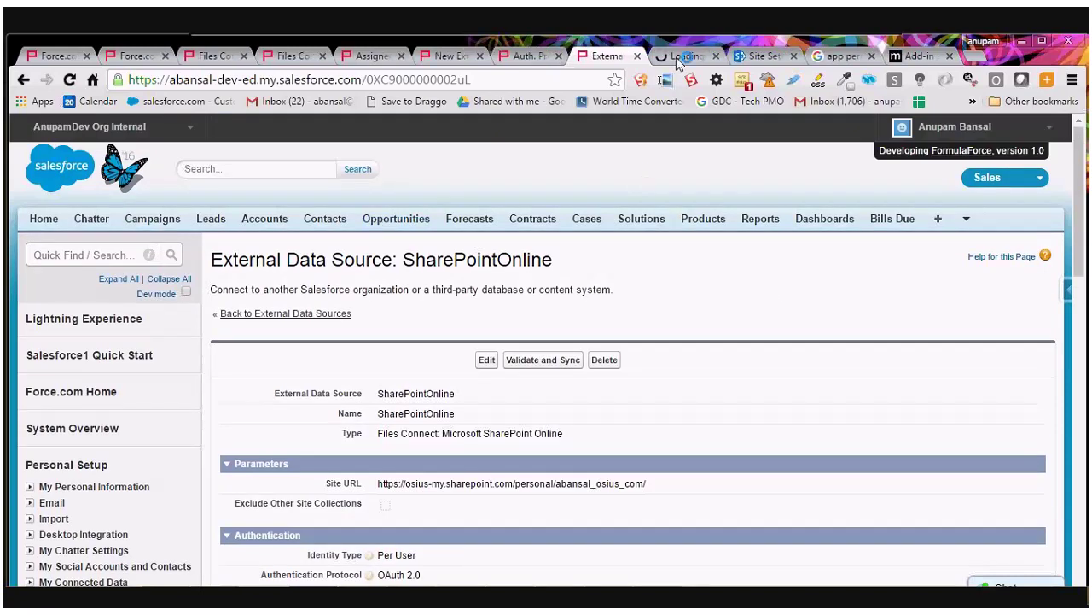
{"action": "left_click", "coordinate": [678, 59]}
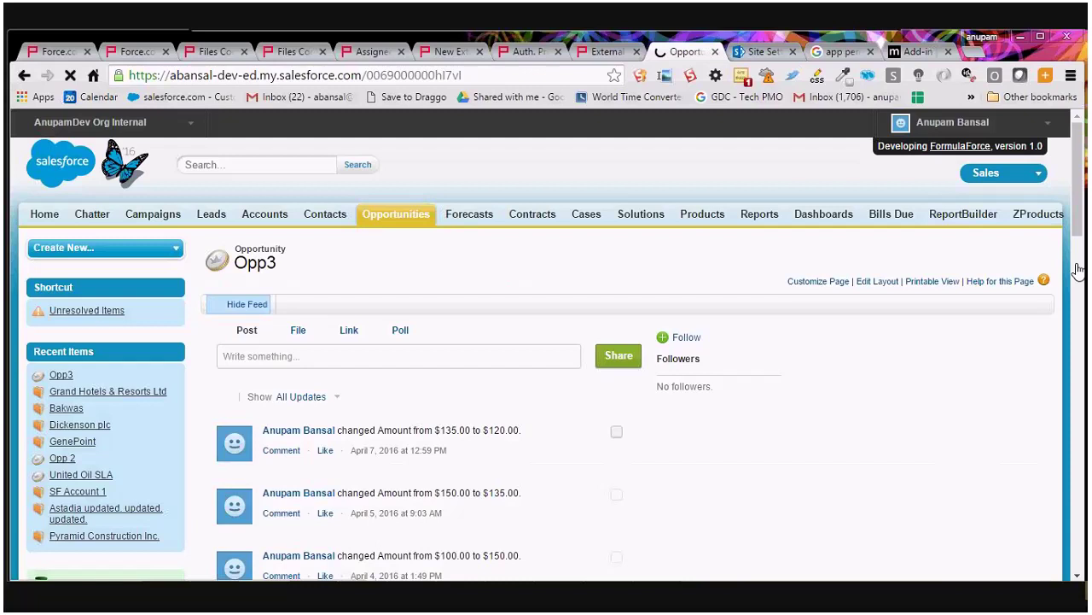
Start a File post on Opp3 using 'Select a file from Salesforce', then return to the data source.
{"action": "scroll", "coordinate": [1078, 270], "scroll_direction": "down", "scroll_amount": 3}
{"action": "scroll", "coordinate": [294, 247], "scroll_direction": "up", "scroll_amount": 2}
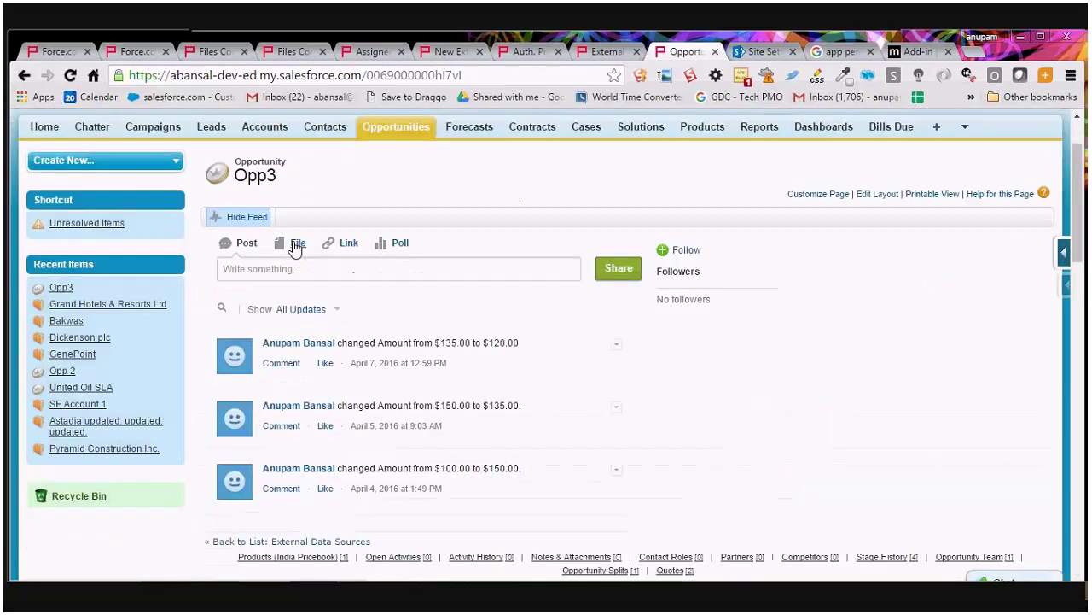
{"action": "left_click", "coordinate": [296, 245]}
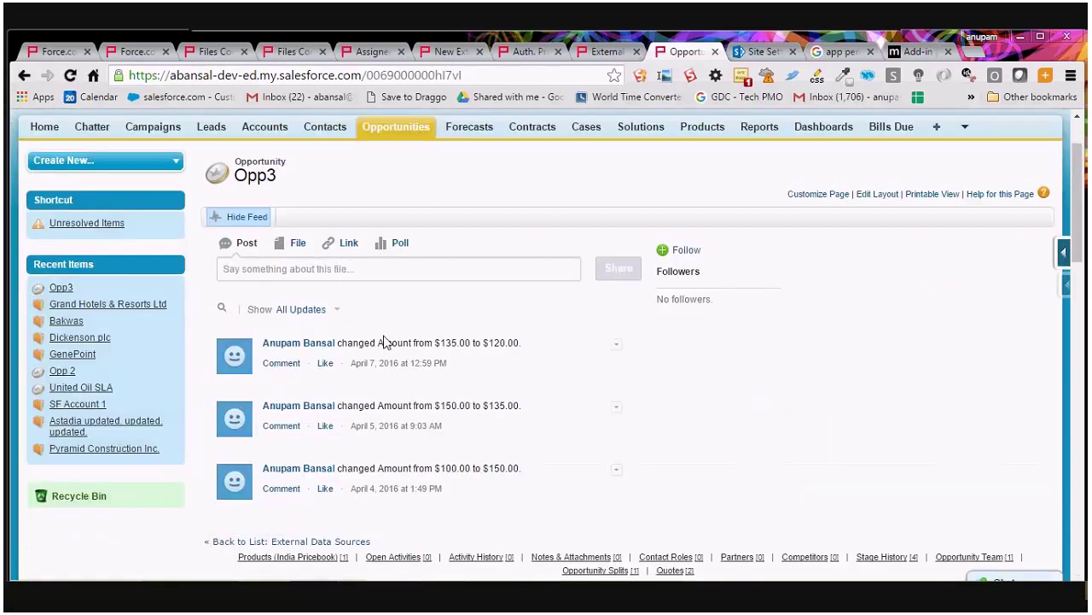
{"action": "left_click", "coordinate": [300, 245]}
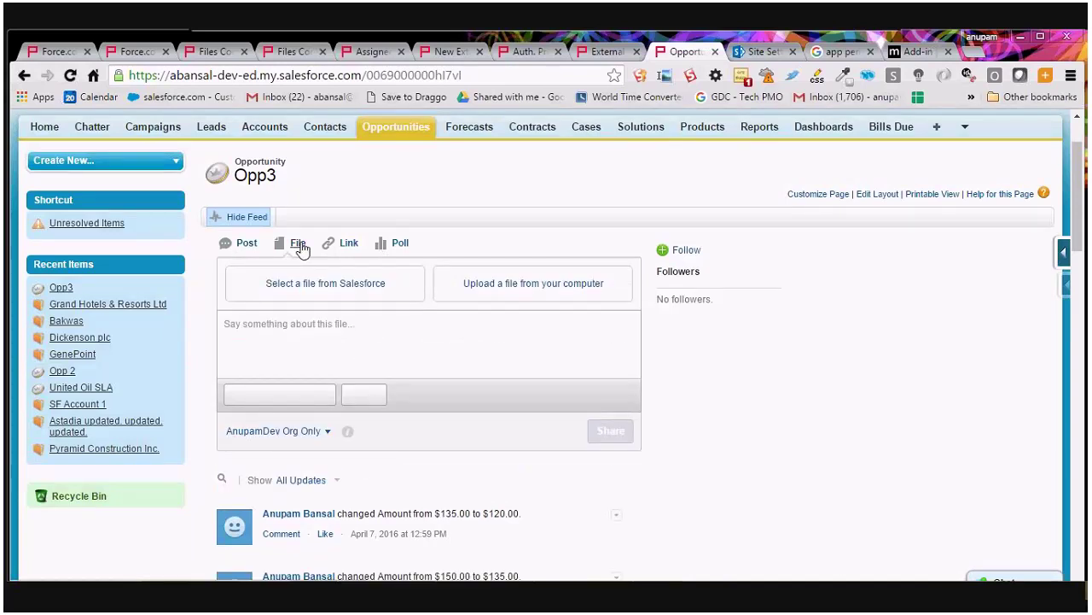
{"action": "left_click", "coordinate": [325, 282]}
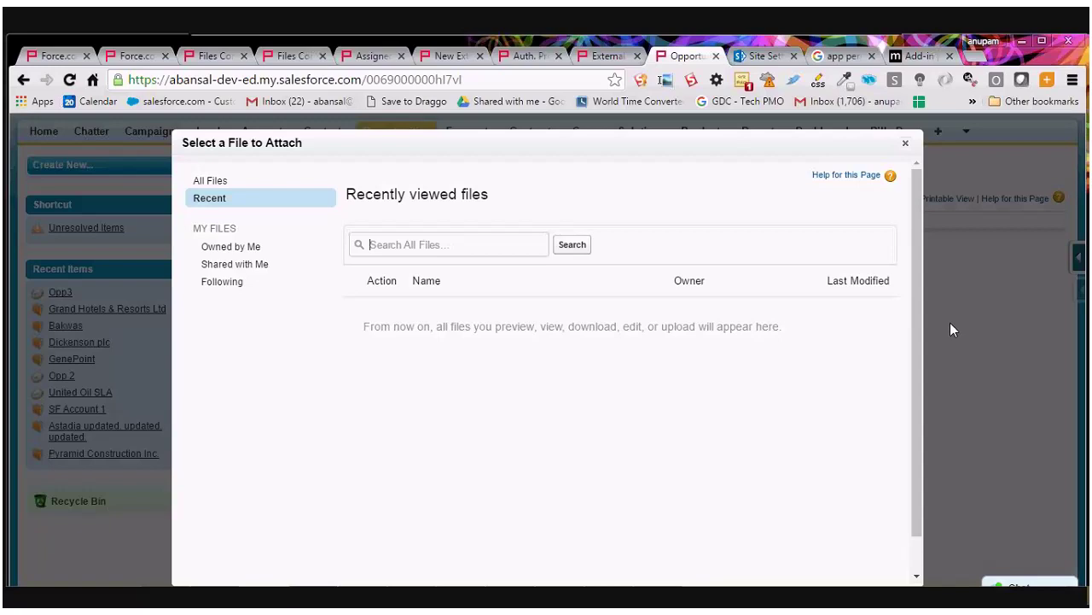
{"action": "left_click", "coordinate": [604, 58]}
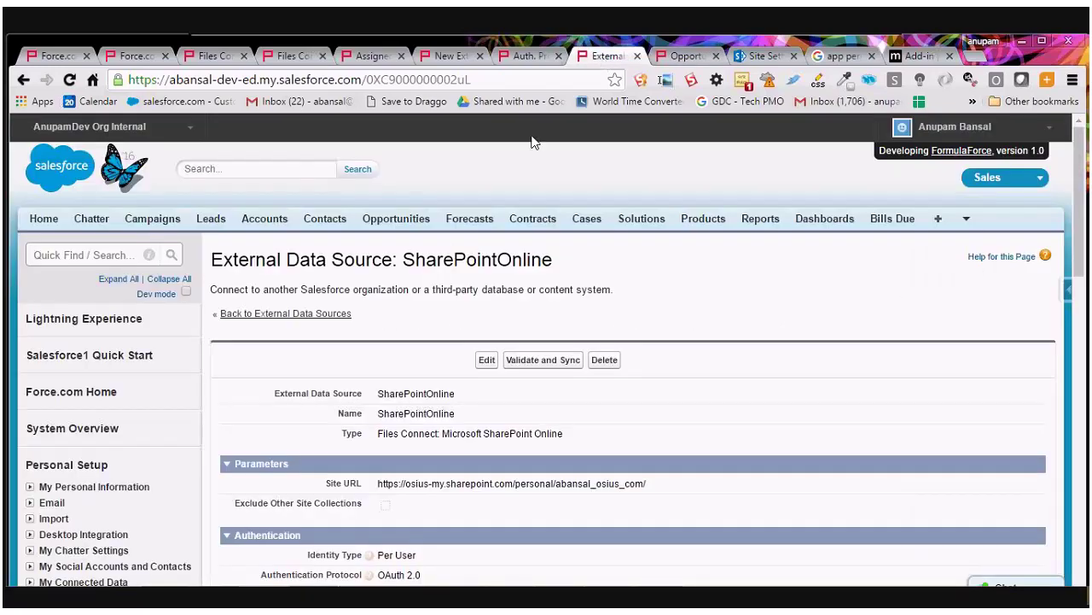
Find Permission Sets via Quick Find 'Permis' and open it in a new tab.
{"action": "left_click", "coordinate": [76, 252]}
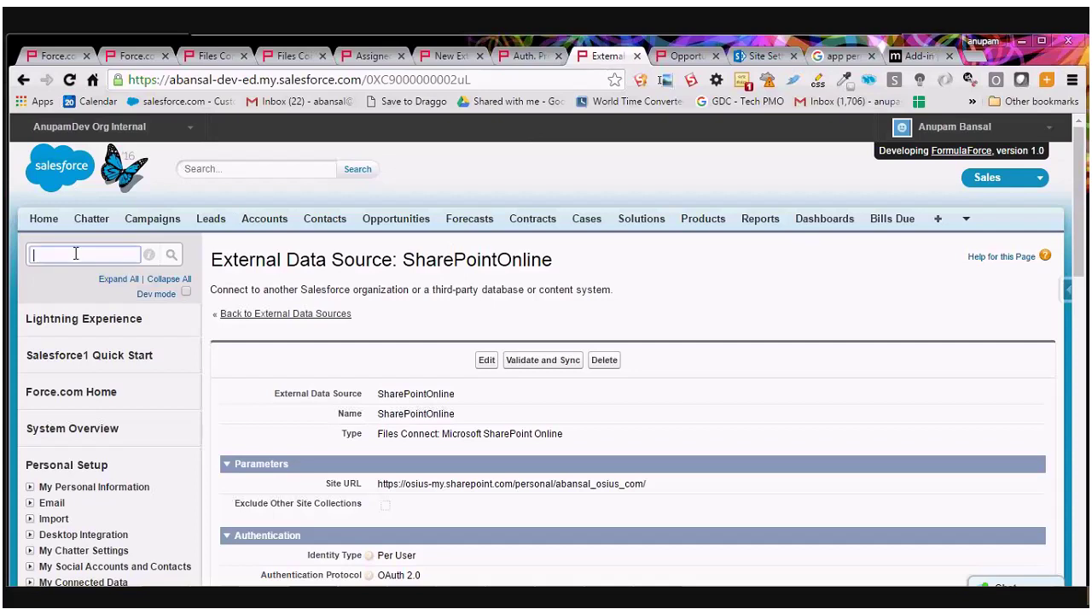
{"action": "type", "text": "Permis"}
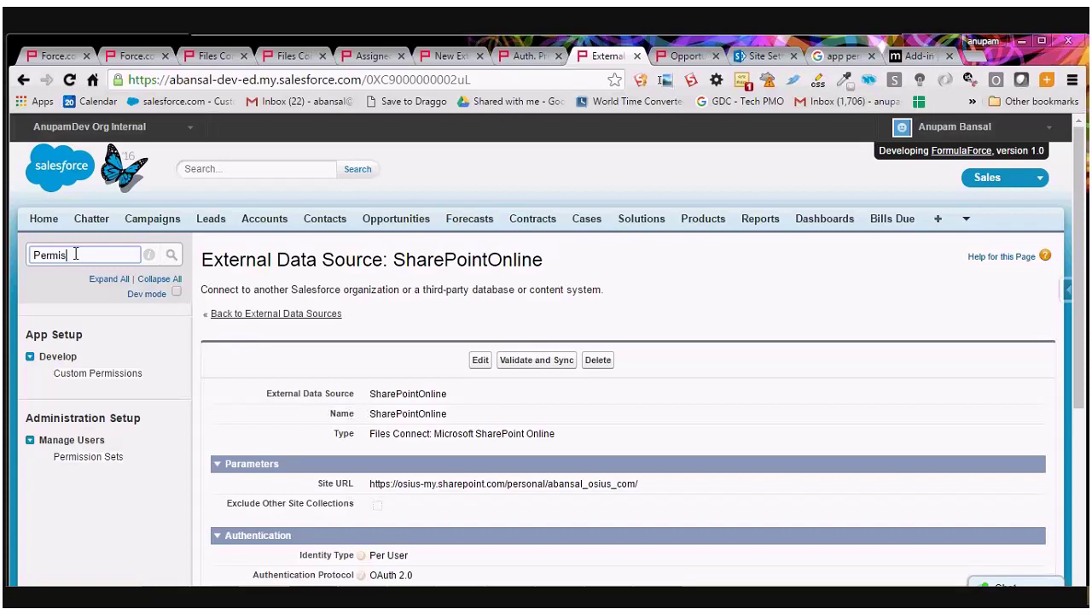
{"action": "right_click", "coordinate": [78, 456]}
{"action": "left_click", "coordinate": [135, 271]}
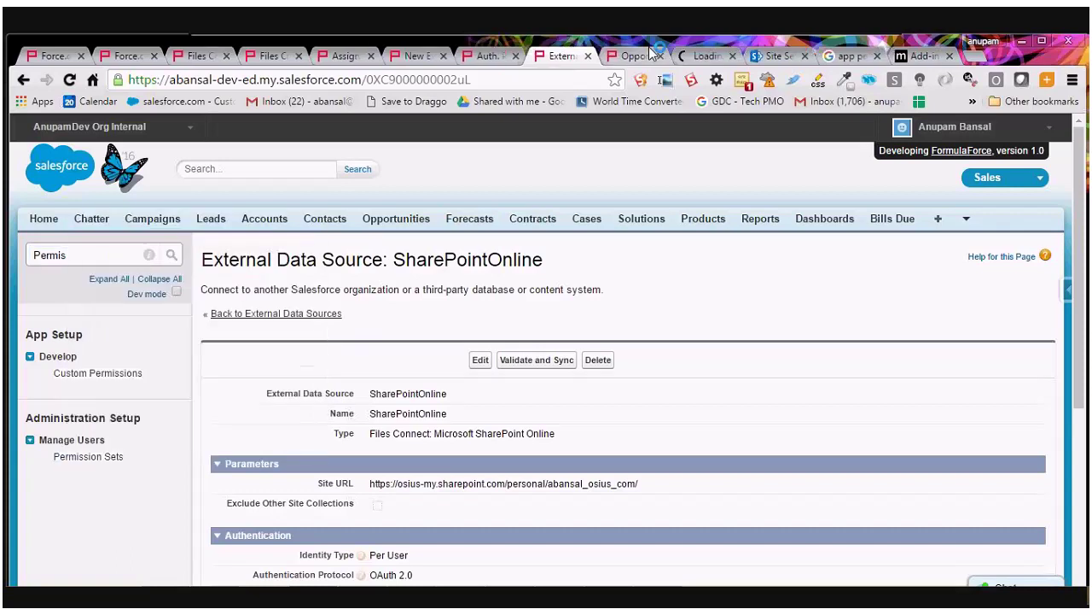
{"action": "left_click", "coordinate": [695, 58]}
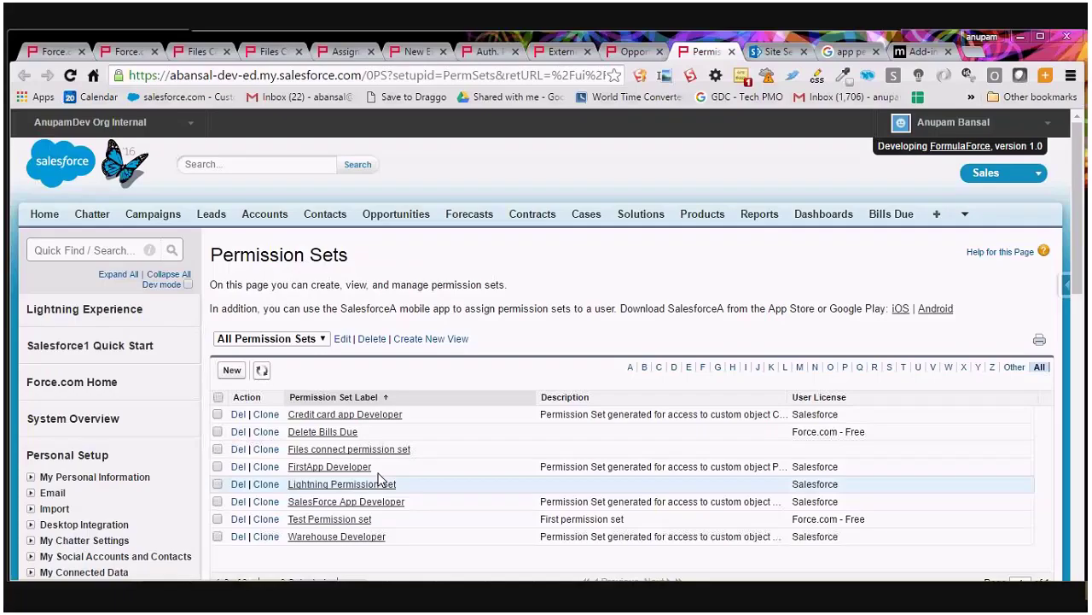
Open the Files connect permission set's External Data Source Access settings.
{"action": "left_click", "coordinate": [343, 449]}
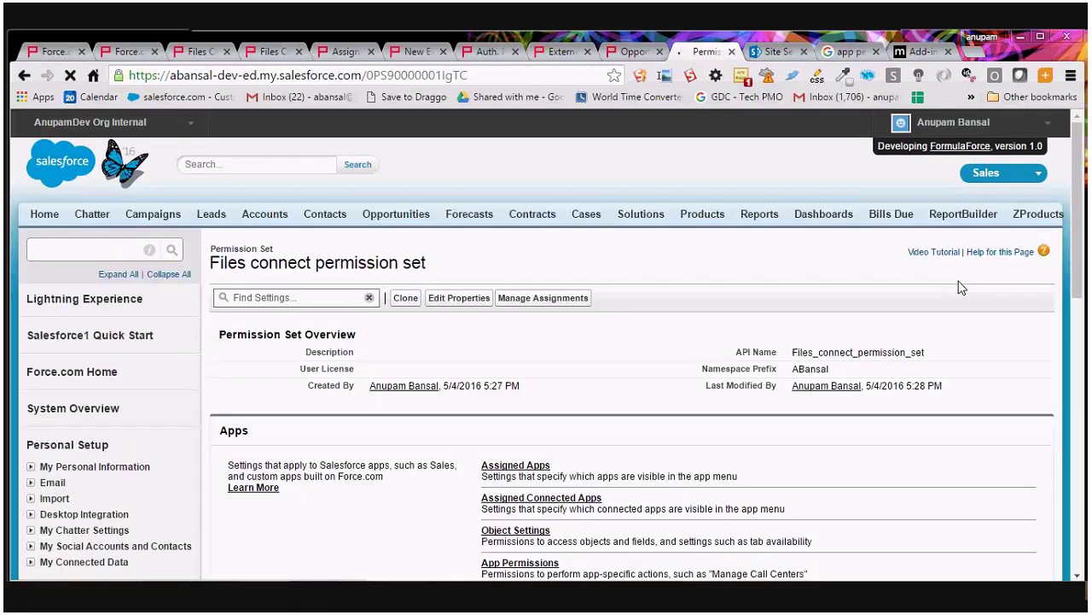
{"action": "scroll", "coordinate": [723, 289], "scroll_direction": "down", "scroll_amount": 4}
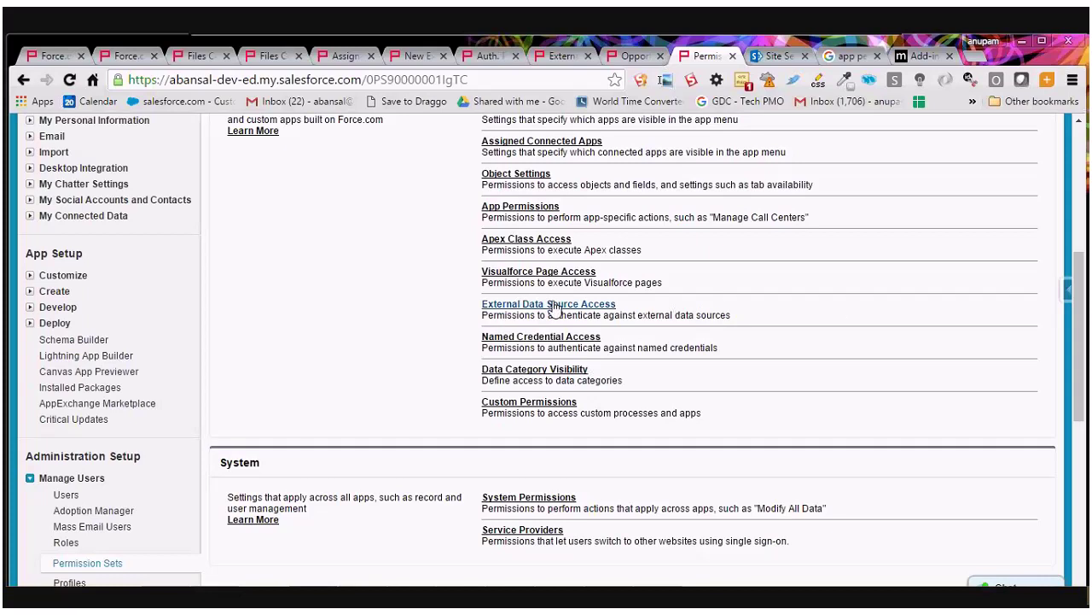
{"action": "left_click", "coordinate": [551, 304]}
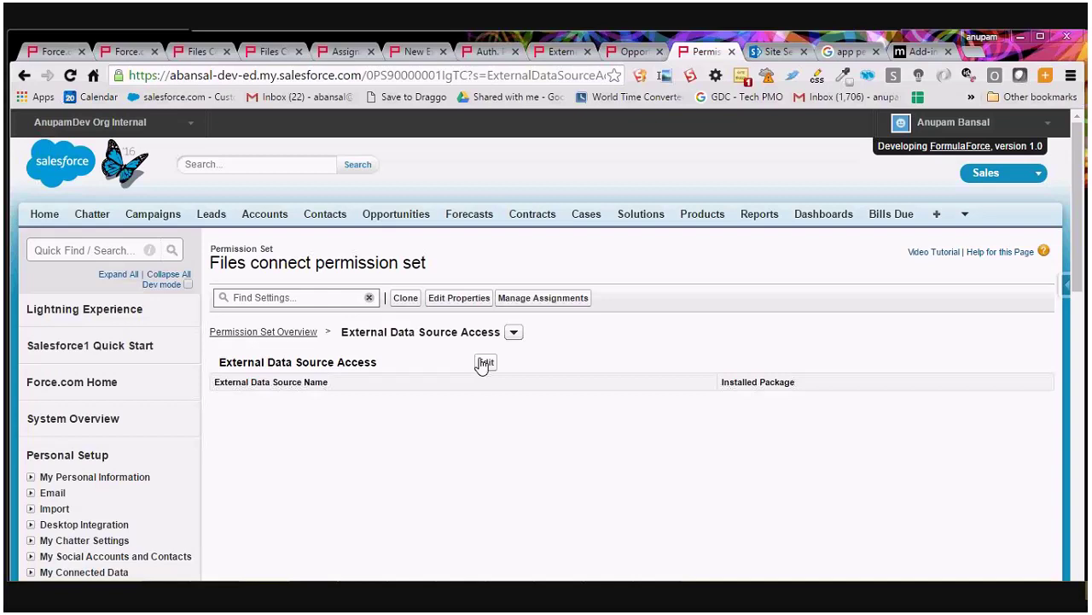
Add ABansal.SharePointOnline to the enabled external data sources, save, and return to the overview.
{"action": "left_click", "coordinate": [485, 363]}
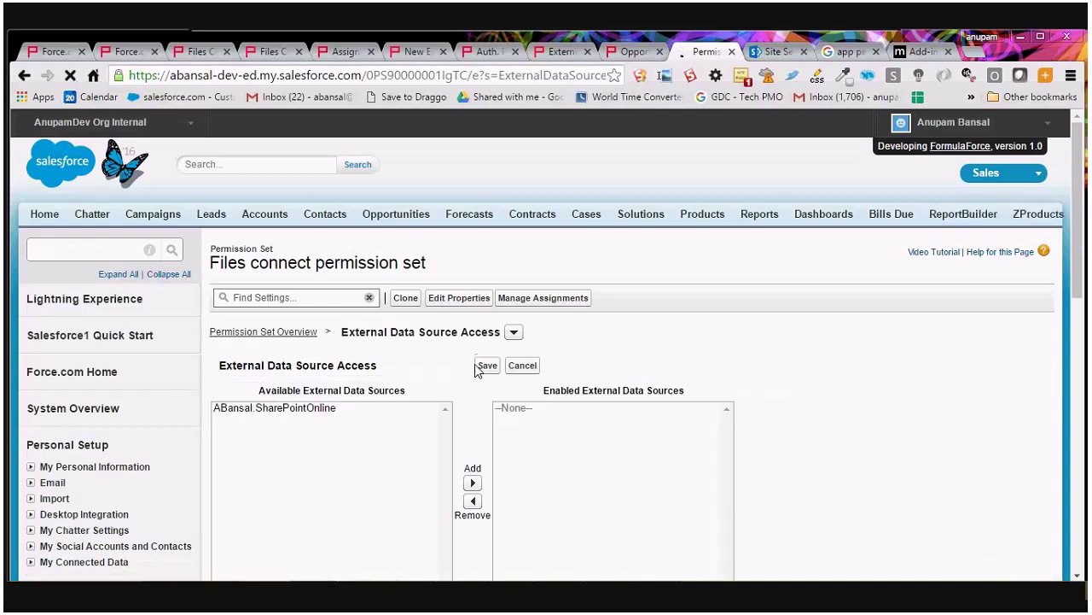
{"action": "left_click", "coordinate": [273, 407]}
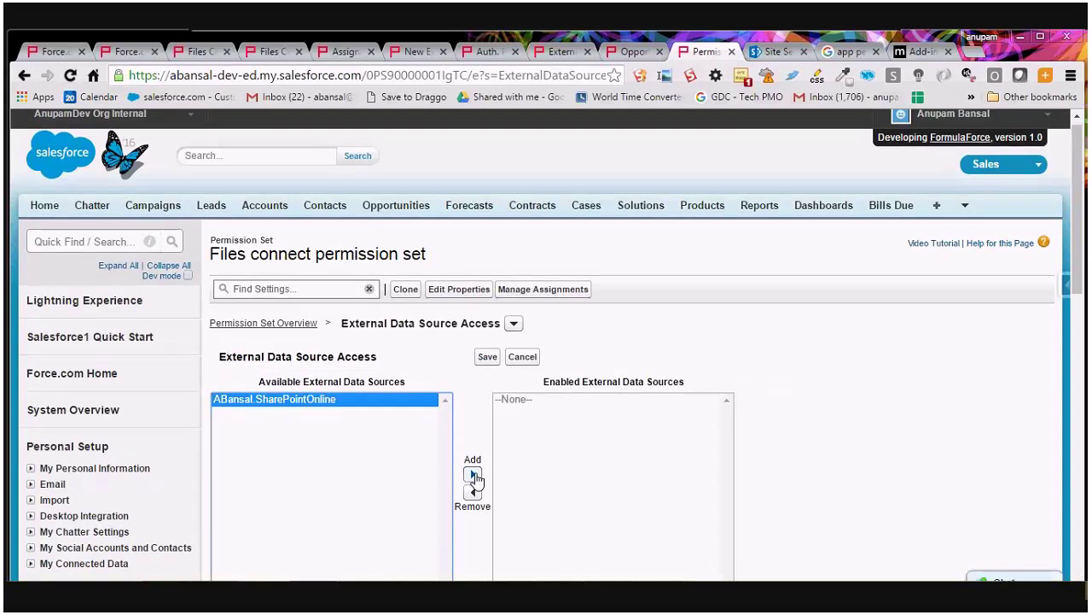
{"action": "left_click", "coordinate": [474, 476]}
{"action": "left_click", "coordinate": [487, 357]}
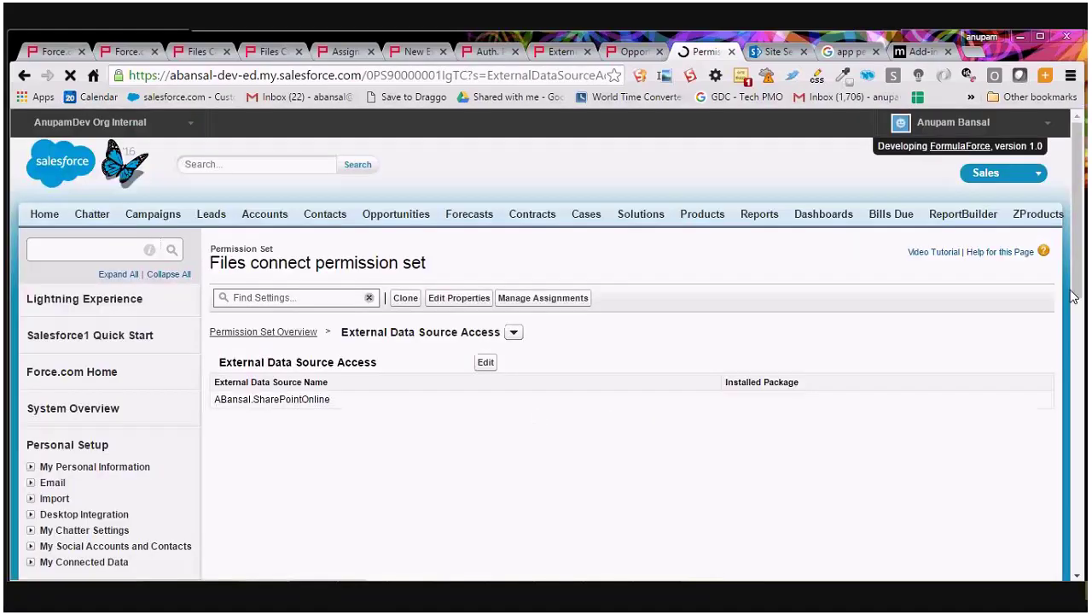
{"action": "left_click", "coordinate": [258, 332]}
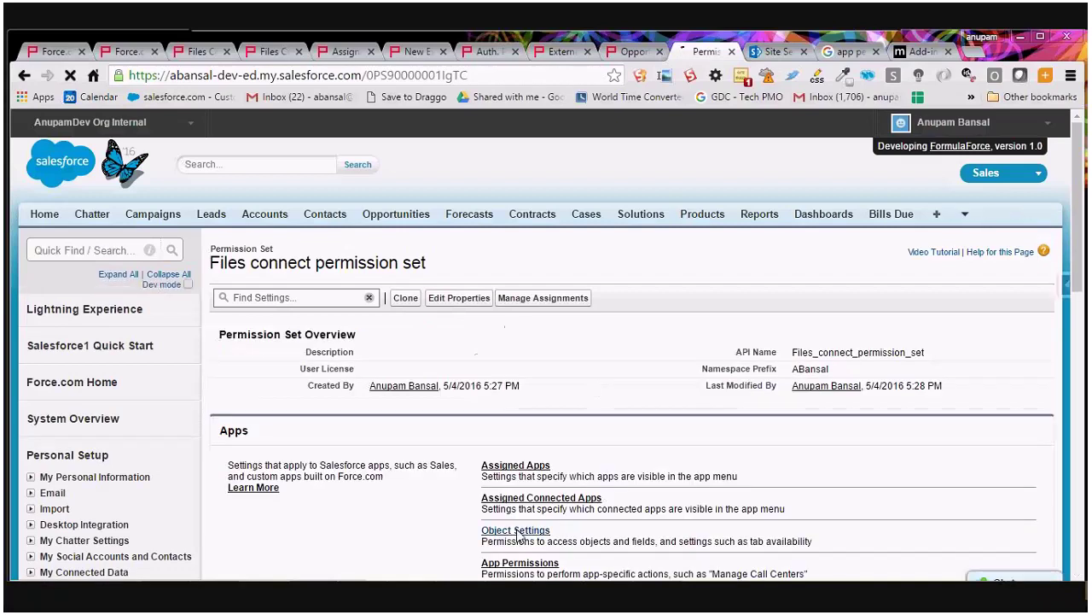
Open the items_SharePointOnline object settings of the Files connect permission set.
{"action": "left_click", "coordinate": [517, 533]}
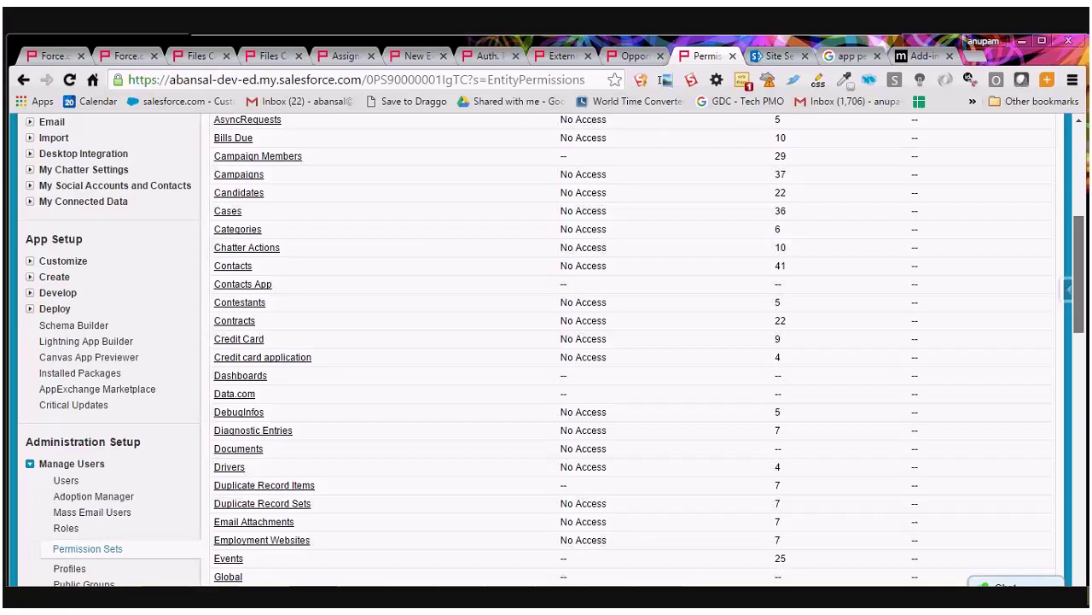
{"action": "scroll", "coordinate": [248, 484], "scroll_direction": "down", "scroll_amount": 2}
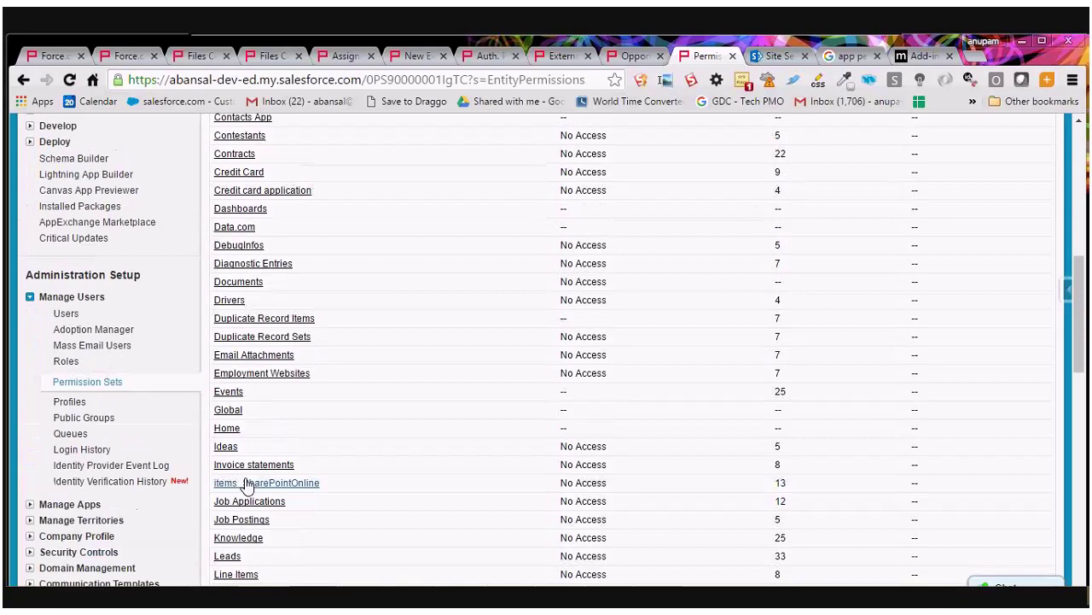
{"action": "left_click", "coordinate": [246, 483]}
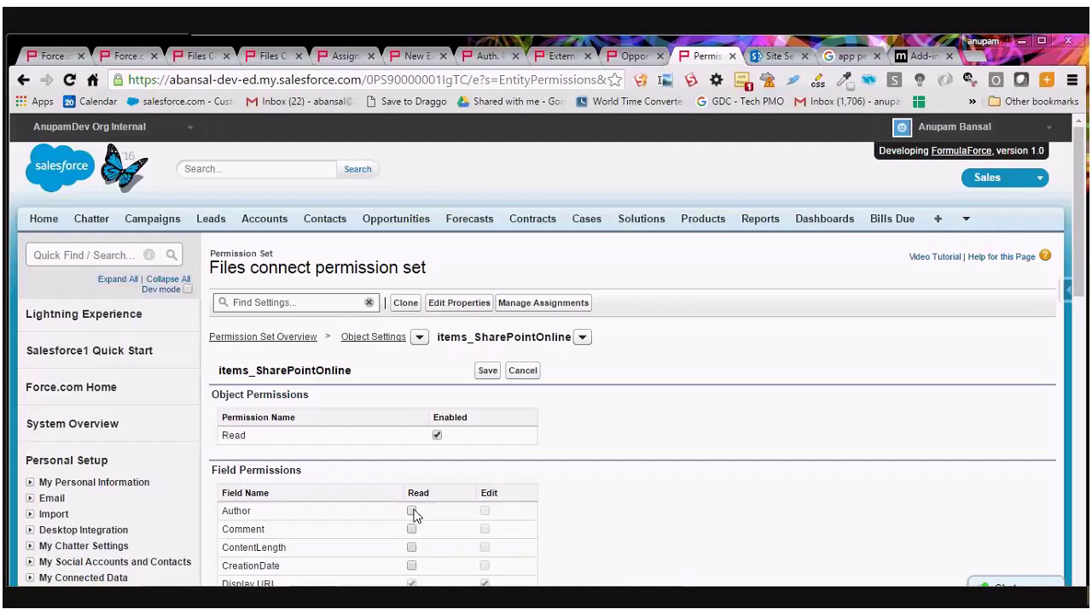
Grant Read on all item fields (DownloadUrl, IsFolder, MimeType, Name, ParentId, UpdateDate, UpdatedBy) and save.
{"action": "left_click", "coordinate": [412, 510]}
{"action": "scroll", "coordinate": [1084, 265], "scroll_direction": "down", "scroll_amount": 3}
{"action": "left_click", "coordinate": [411, 335]}
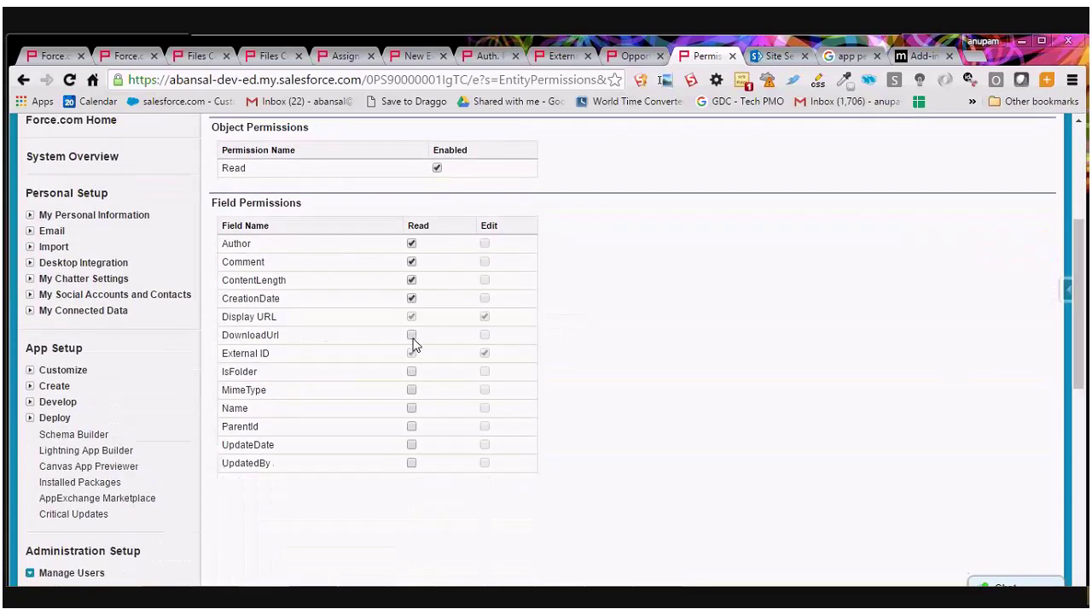
{"action": "left_click", "coordinate": [412, 372]}
{"action": "left_click", "coordinate": [412, 389]}
{"action": "left_click", "coordinate": [411, 410]}
{"action": "left_click", "coordinate": [412, 426]}
{"action": "left_click", "coordinate": [411, 443]}
{"action": "left_click", "coordinate": [412, 463]}
{"action": "scroll", "coordinate": [518, 358], "scroll_direction": "up", "scroll_amount": 3}
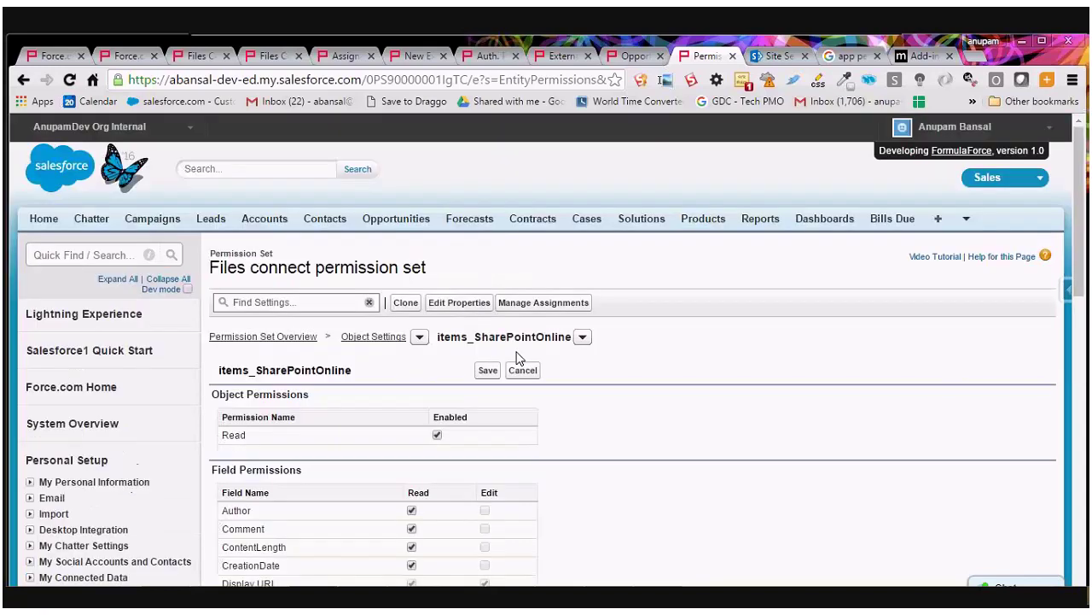
{"action": "left_click", "coordinate": [488, 370]}
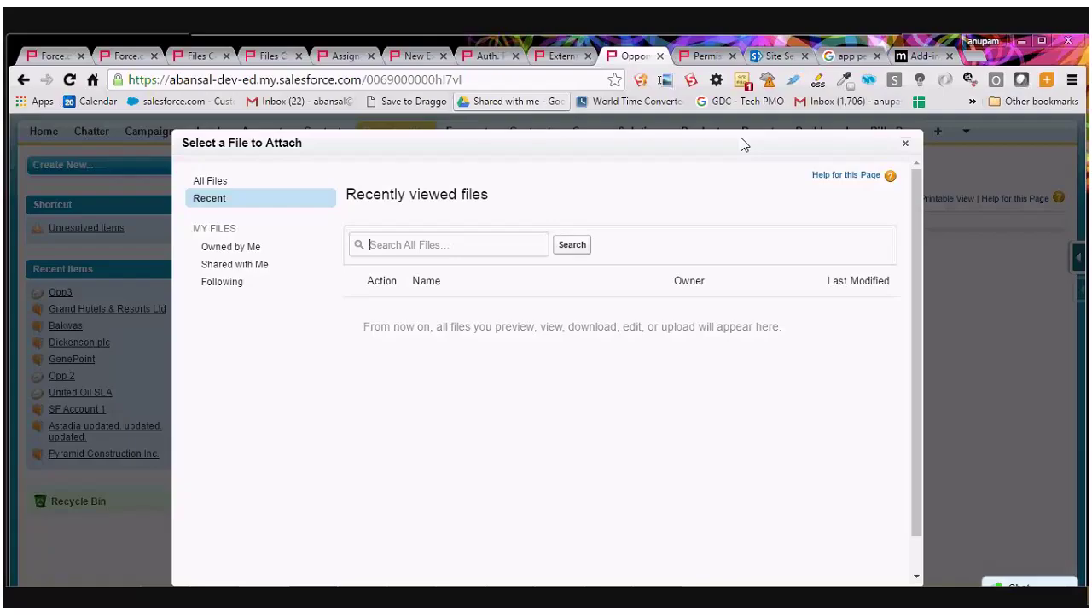
Close the attach picker, reload Opp3, and browse SharePointOnline under External Files.
{"action": "left_click", "coordinate": [906, 143]}
{"action": "left_click", "coordinate": [478, 79]}
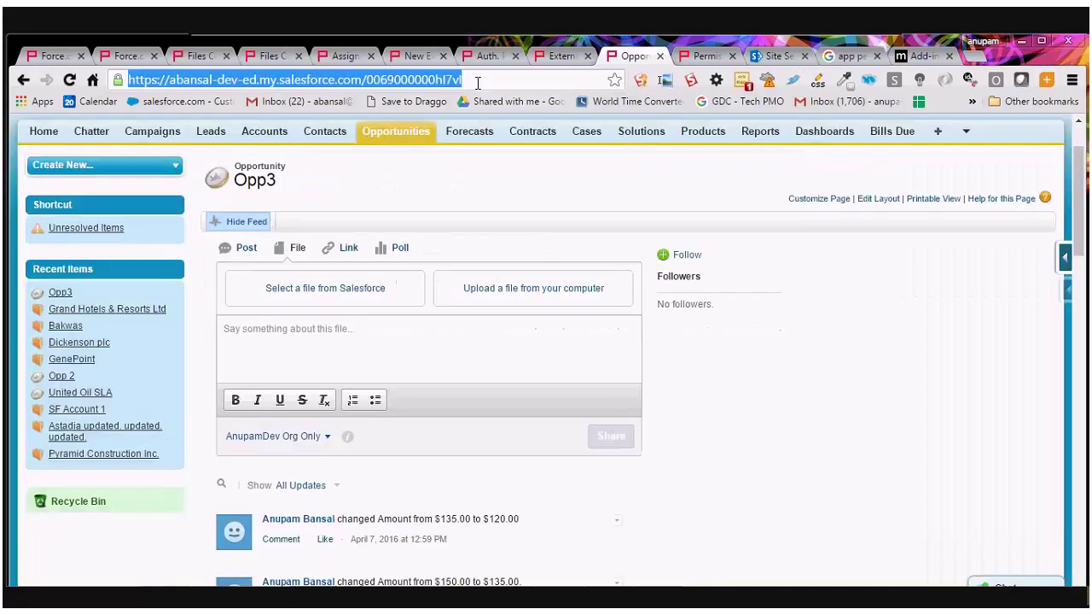
{"action": "key", "text": "Return"}
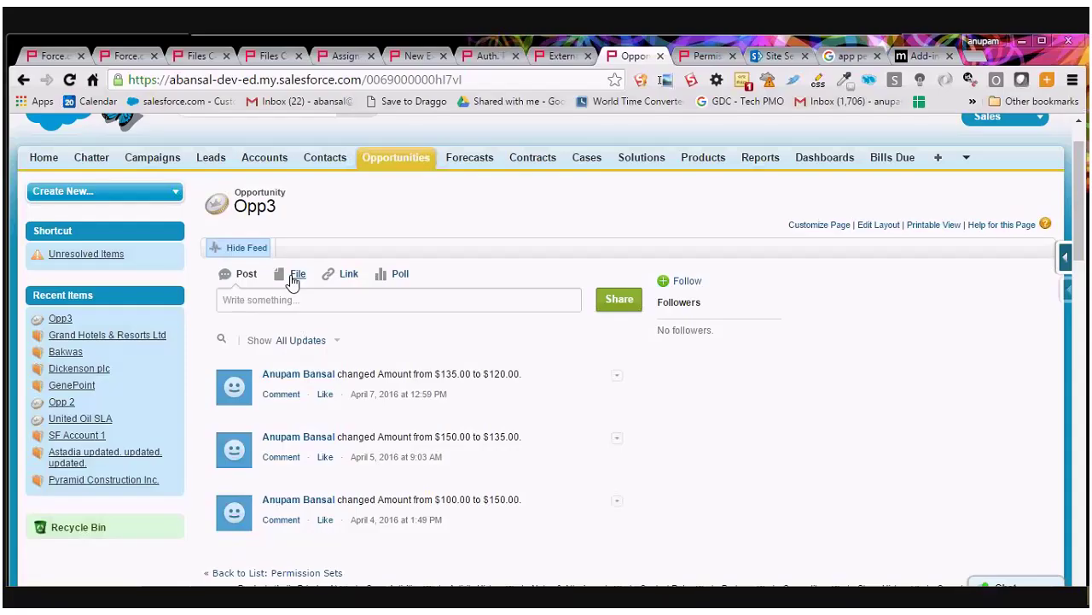
{"action": "left_click", "coordinate": [293, 276]}
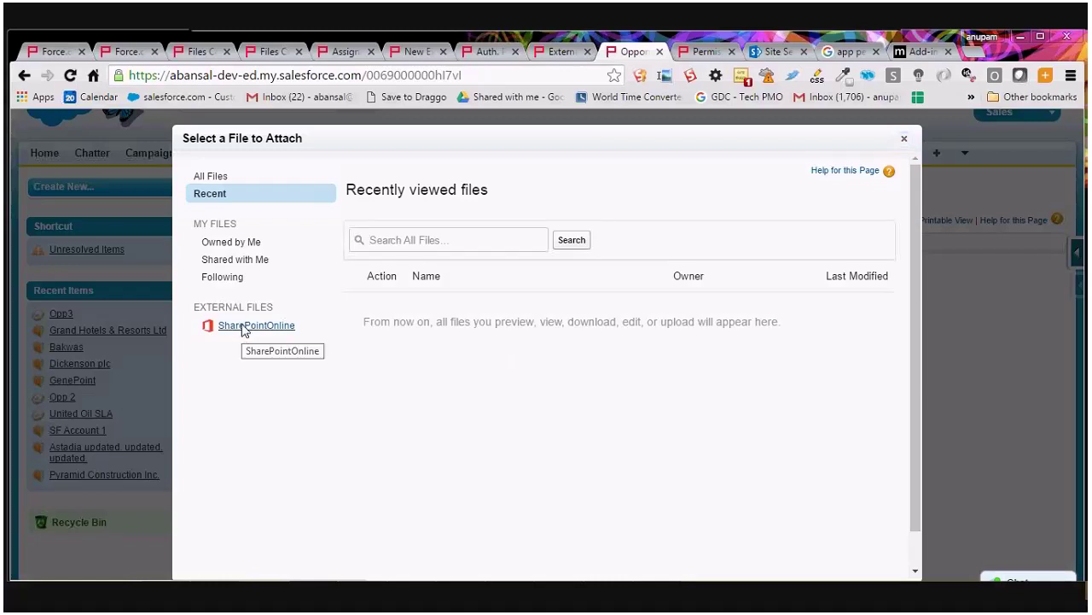
{"action": "left_click", "coordinate": [248, 326]}
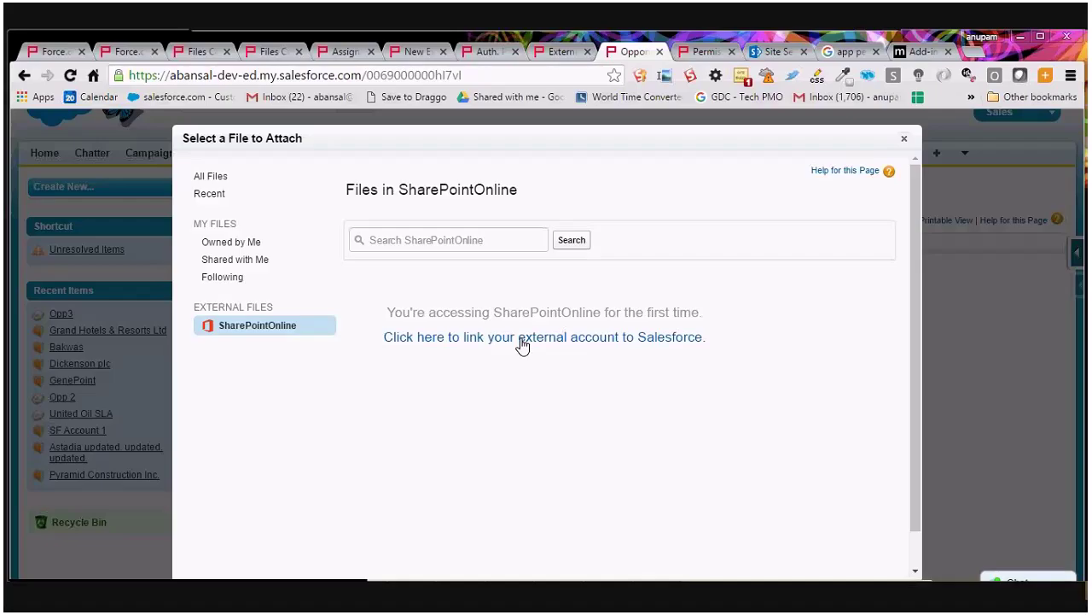
Link the external account by trusting the SharePointOnline app on SharePoint's consent page.
{"action": "left_click", "coordinate": [523, 342]}
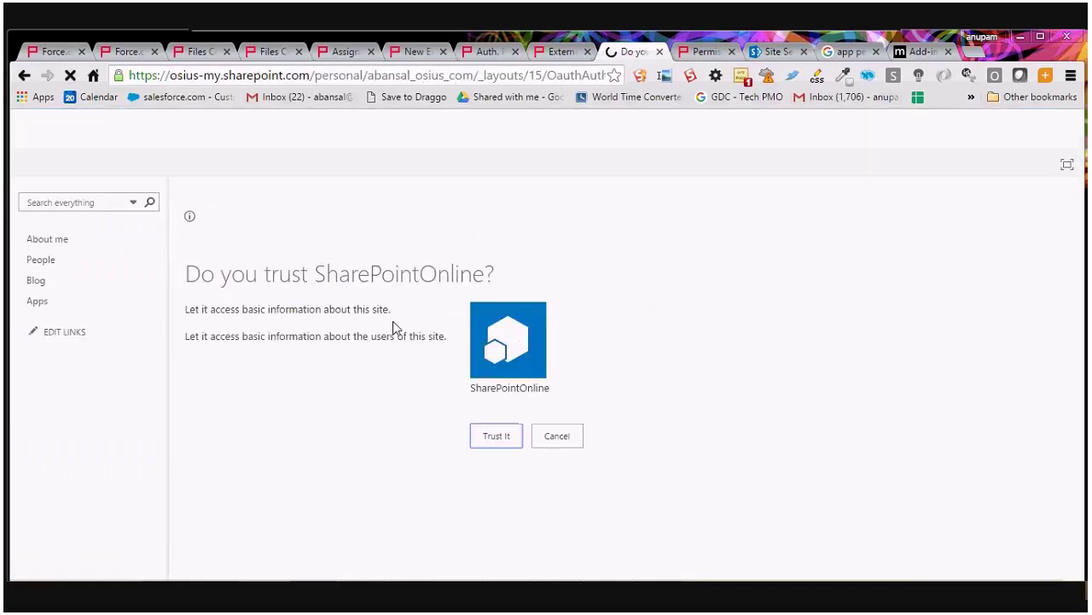
{"action": "left_click", "coordinate": [496, 436]}
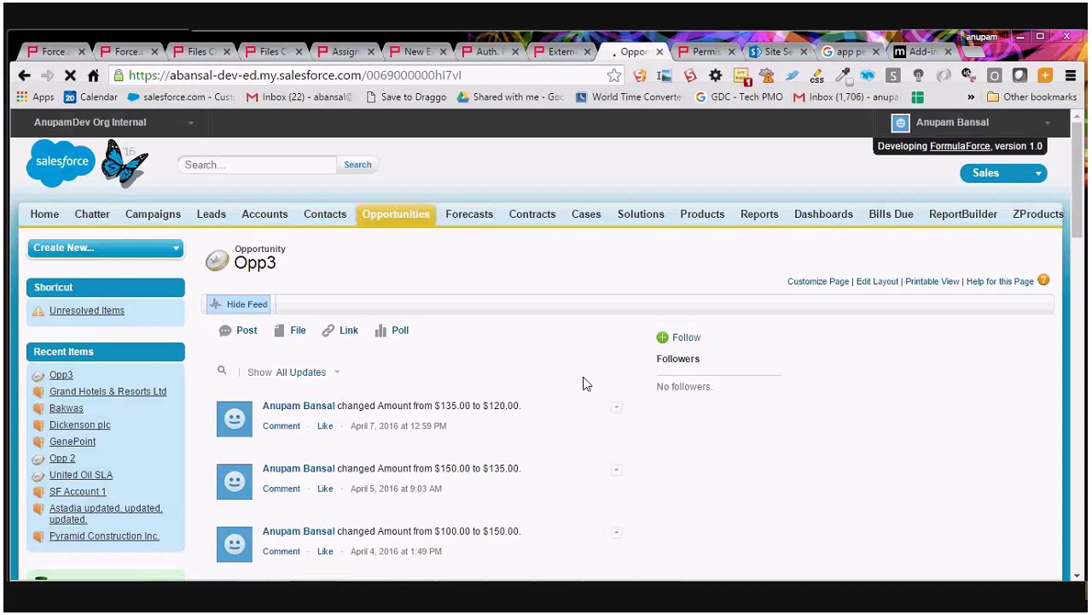
Post a file to Opp3's feed, attaching Book from SharePointOnline > Documents, and share it.
{"action": "left_click", "coordinate": [296, 332]}
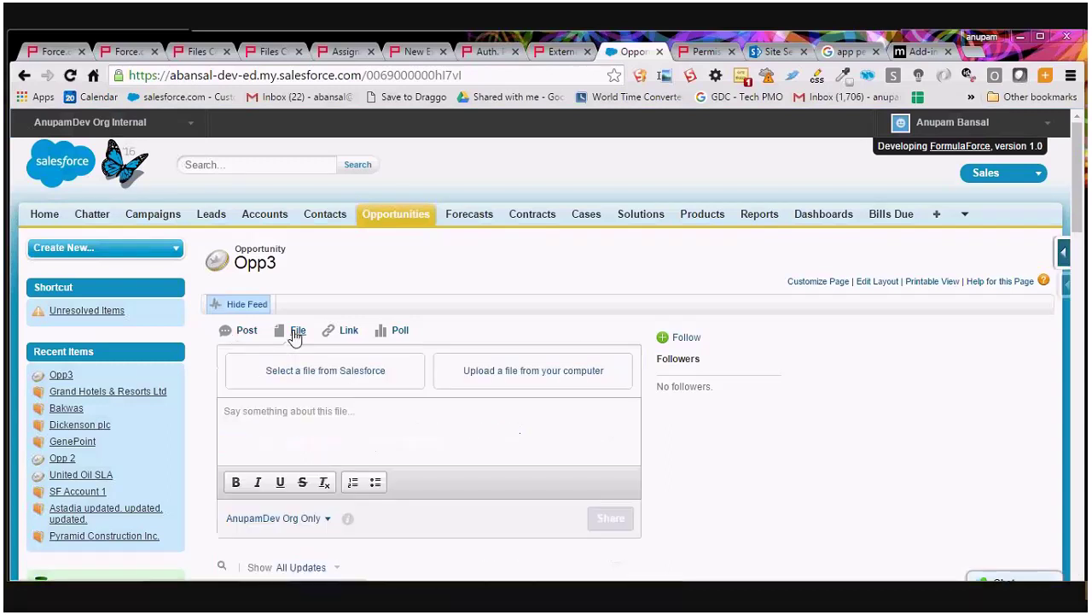
{"action": "left_click", "coordinate": [325, 368]}
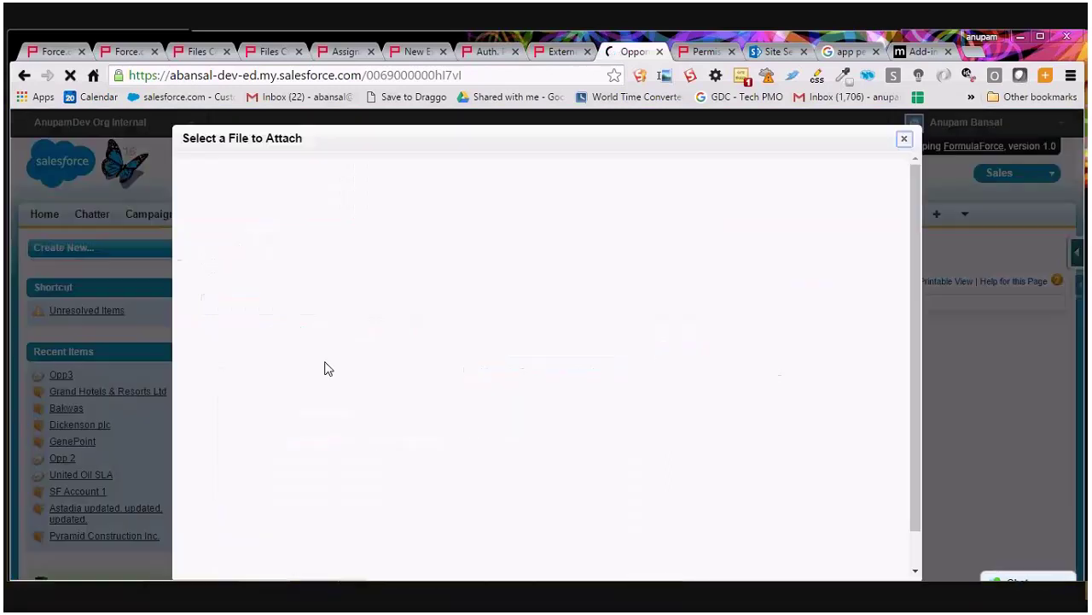
{"action": "left_click", "coordinate": [256, 327]}
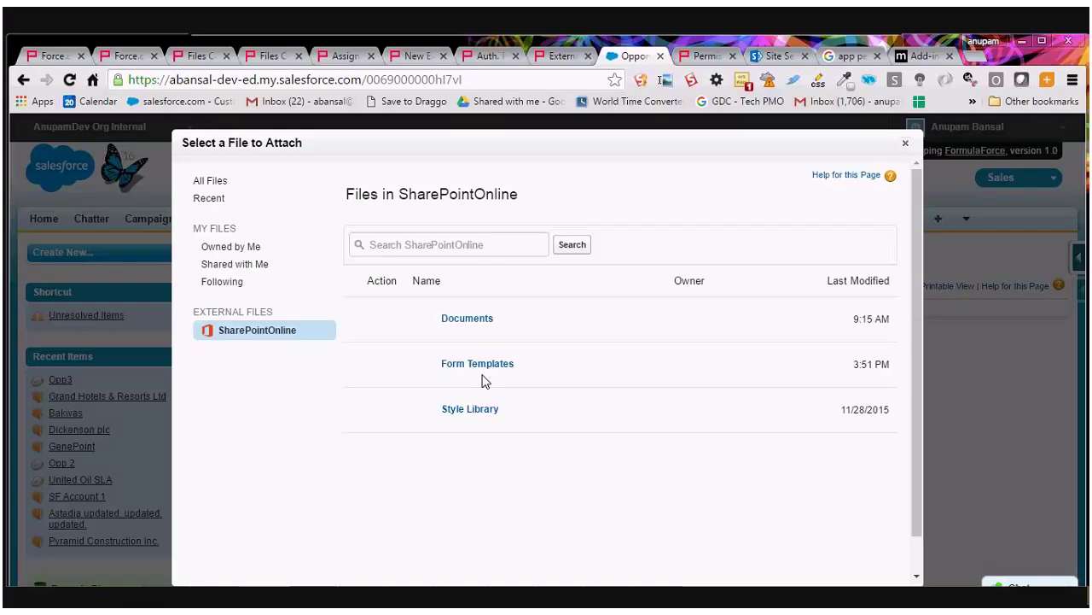
{"action": "left_click", "coordinate": [461, 320]}
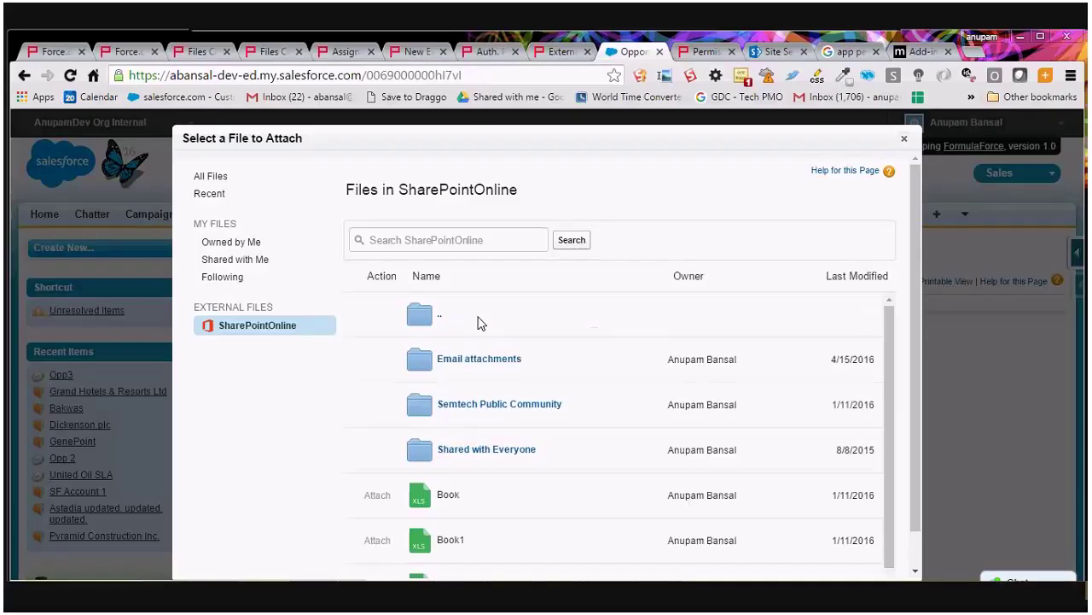
{"action": "scroll", "coordinate": [513, 376], "scroll_direction": "down", "scroll_amount": 1}
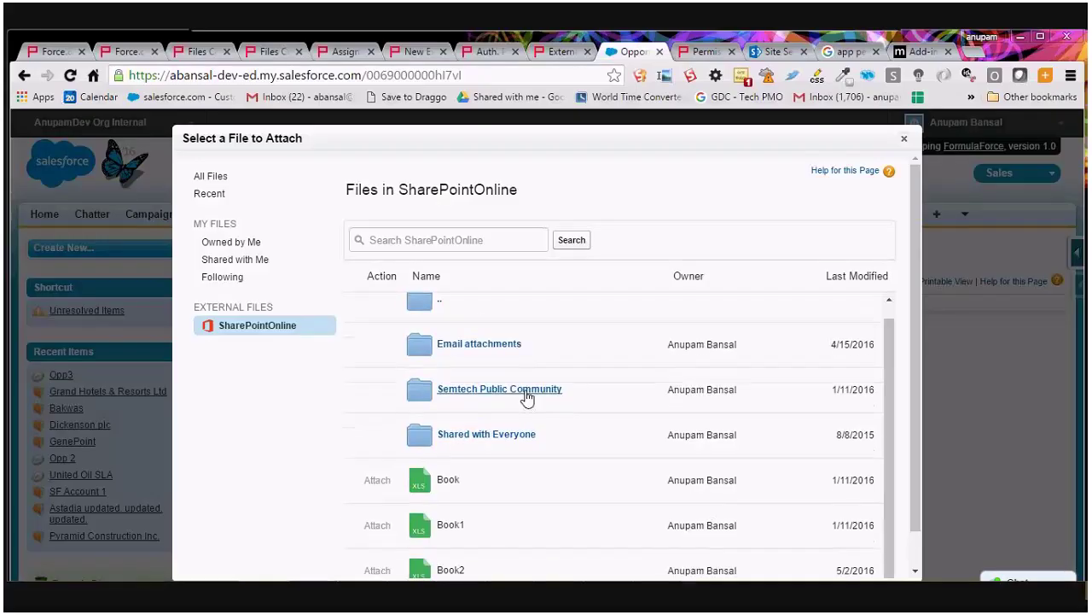
{"action": "left_click", "coordinate": [376, 481]}
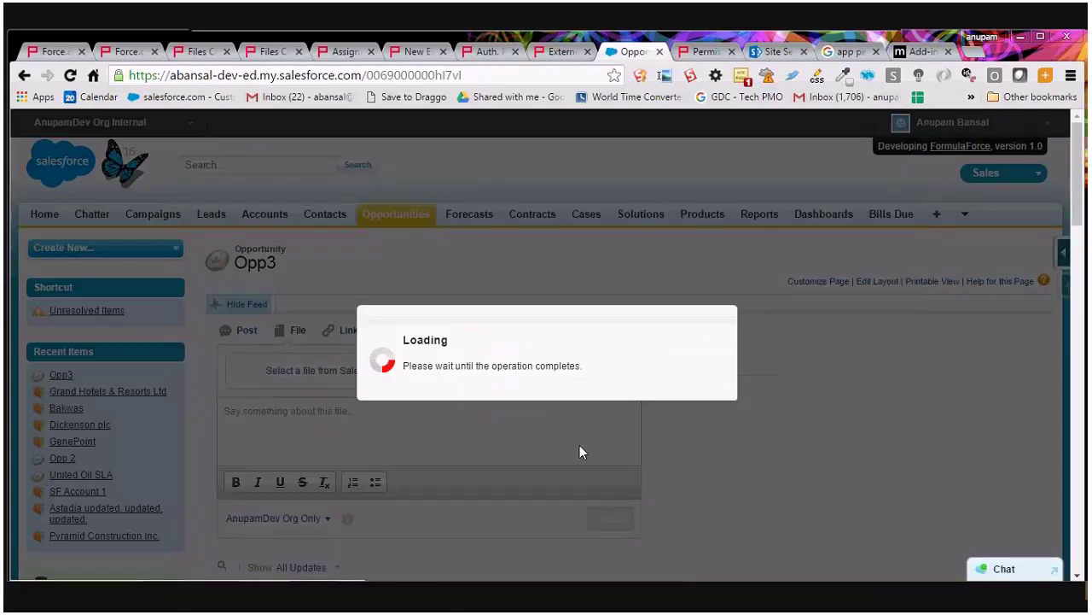
{"action": "left_click", "coordinate": [611, 530]}
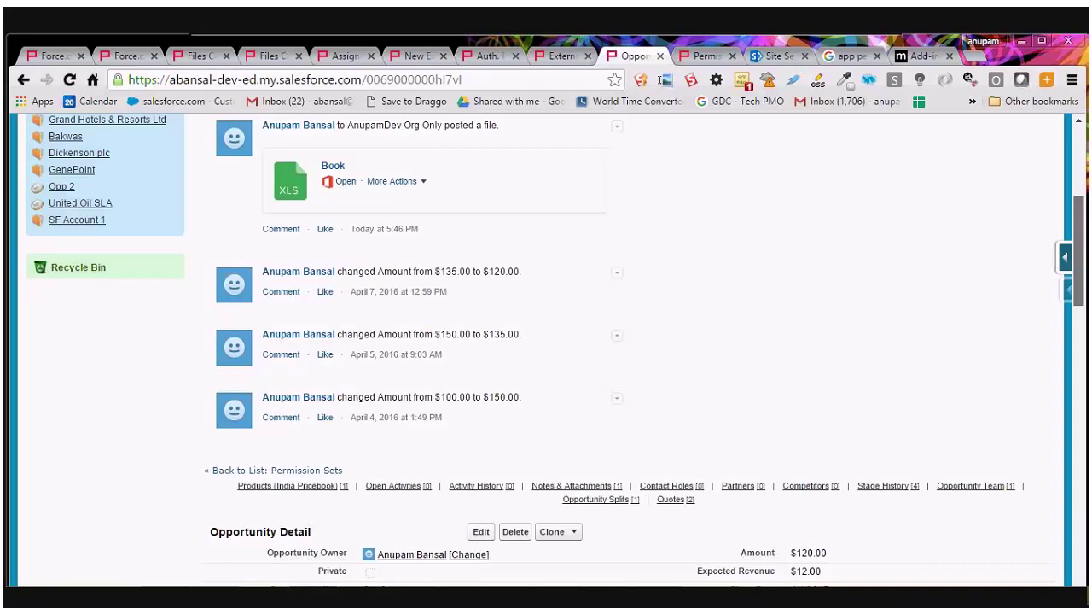
Open the Book file's detail page from Opp3's Notes & Attachments list.
{"action": "mouse_move", "coordinate": [1082, 236]}
{"action": "left_mouse_down"}
{"action": "mouse_move", "coordinate": [1086, 416]}
{"action": "mouse_move", "coordinate": [1087, 388]}
{"action": "left_mouse_up"}
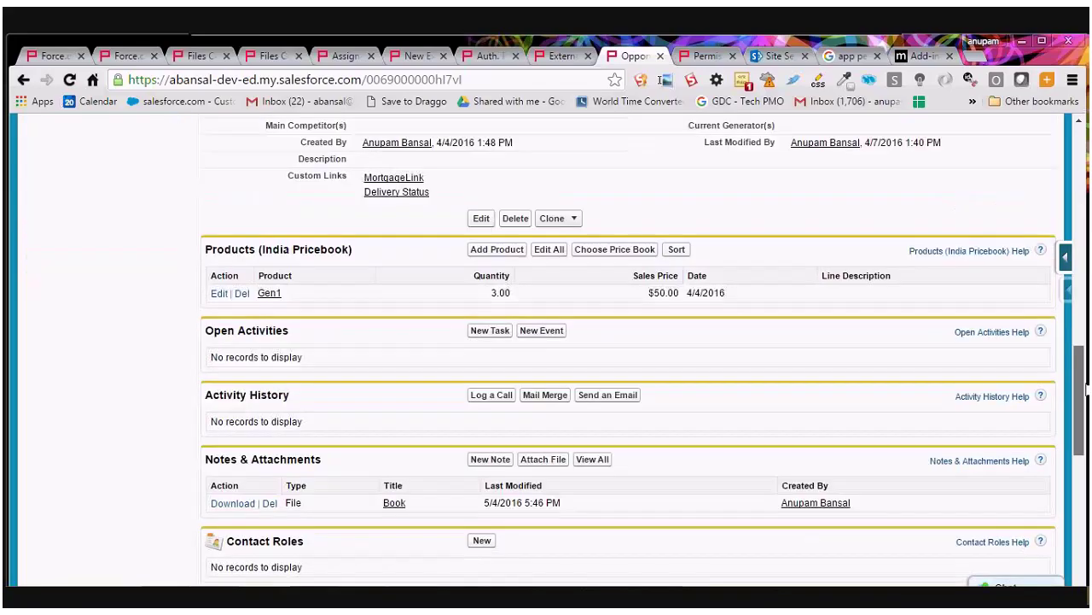
{"action": "scroll", "coordinate": [338, 435], "scroll_direction": "down", "scroll_amount": 1}
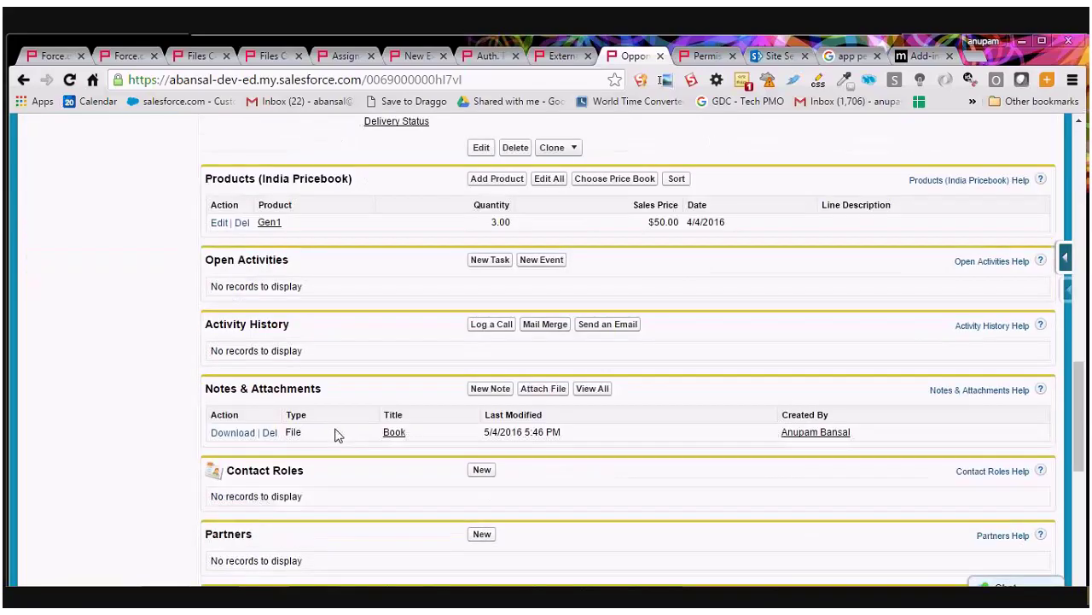
{"action": "left_click", "coordinate": [394, 432]}
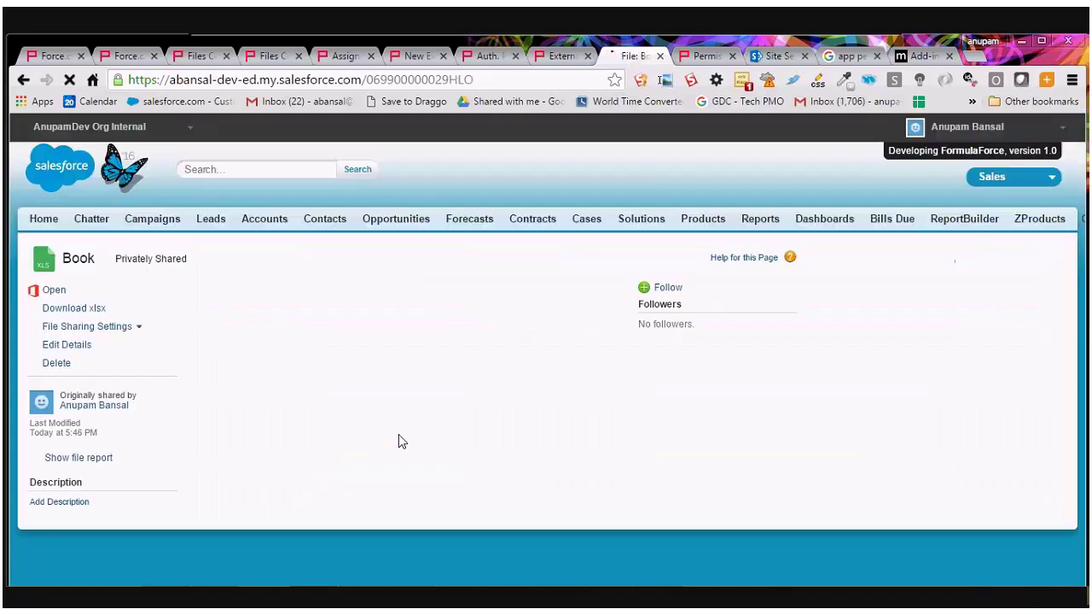